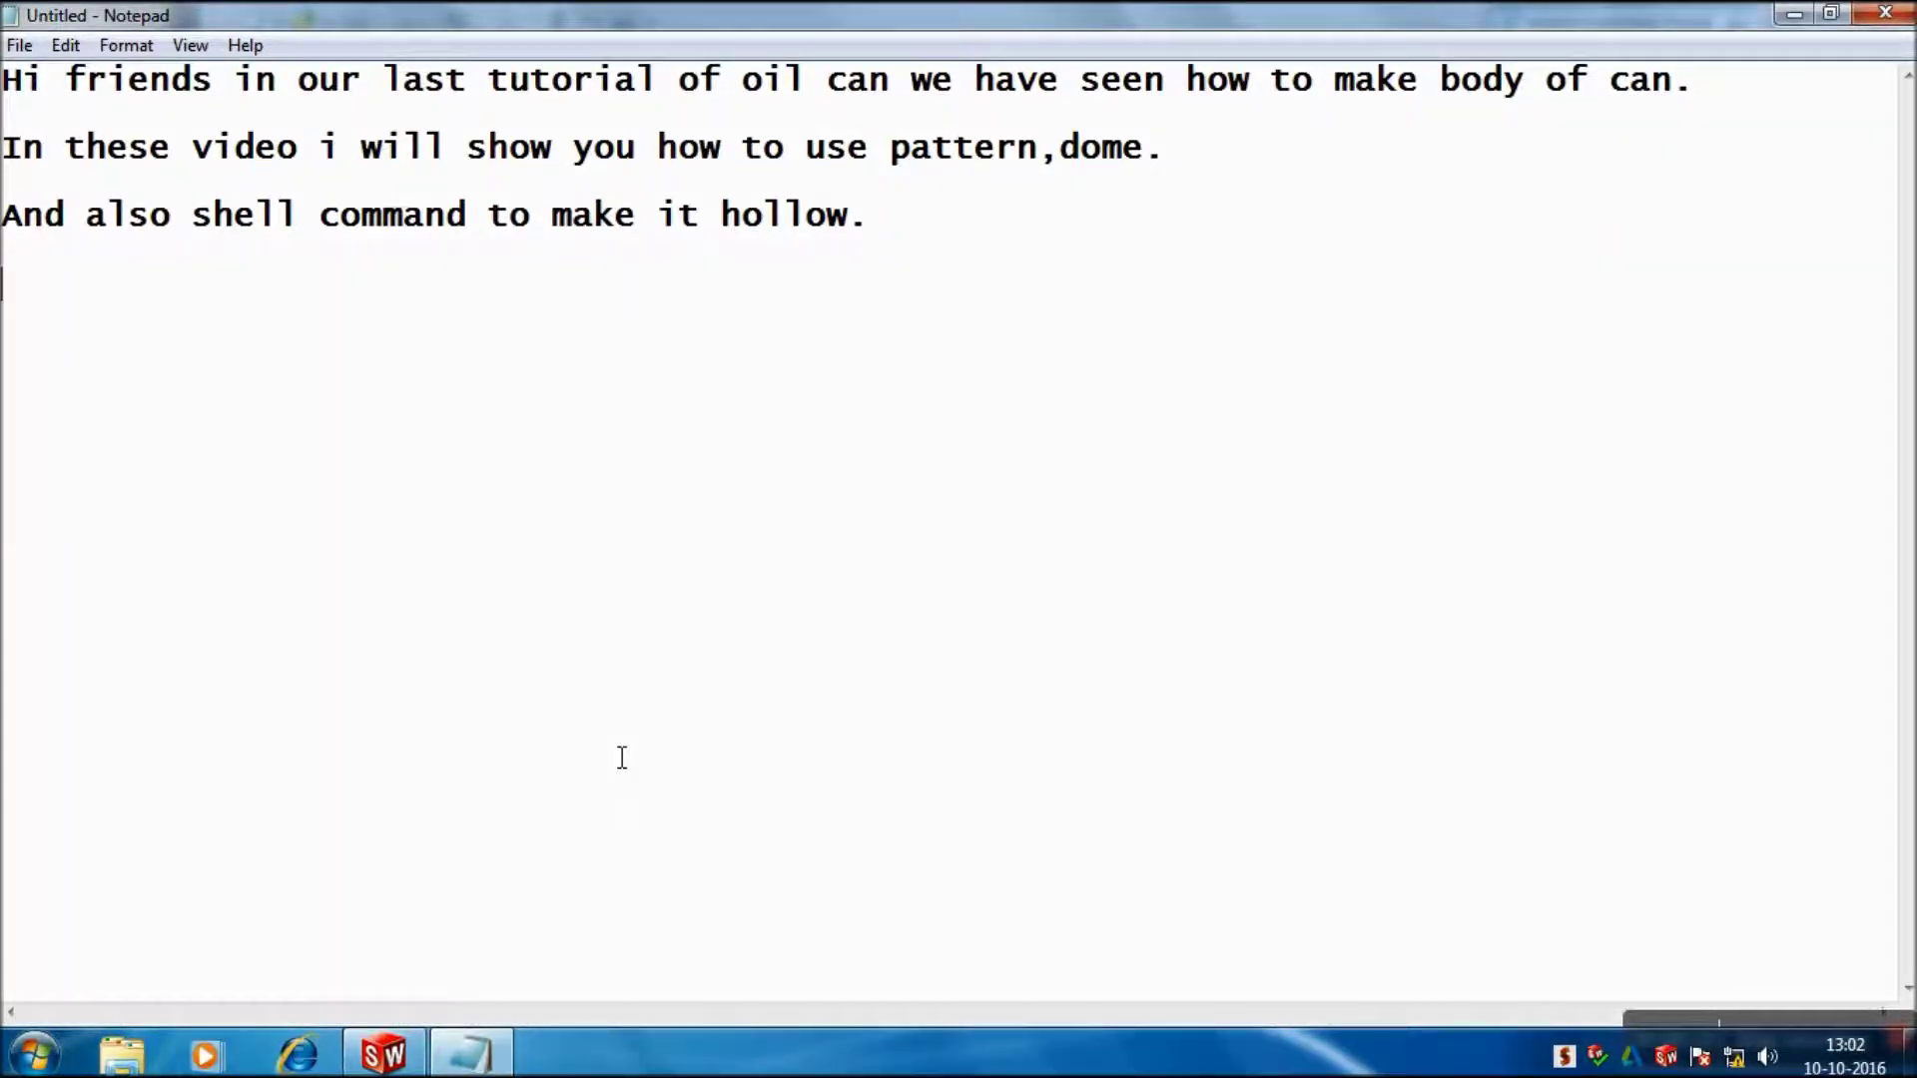
Step: Switch from the Notepad intro notes to the SolidWorks window
left_click(399, 1064)
Step: Open the saved Oil can body part from the tutorials folder
left_click(219, 21)
left_click(219, 21)
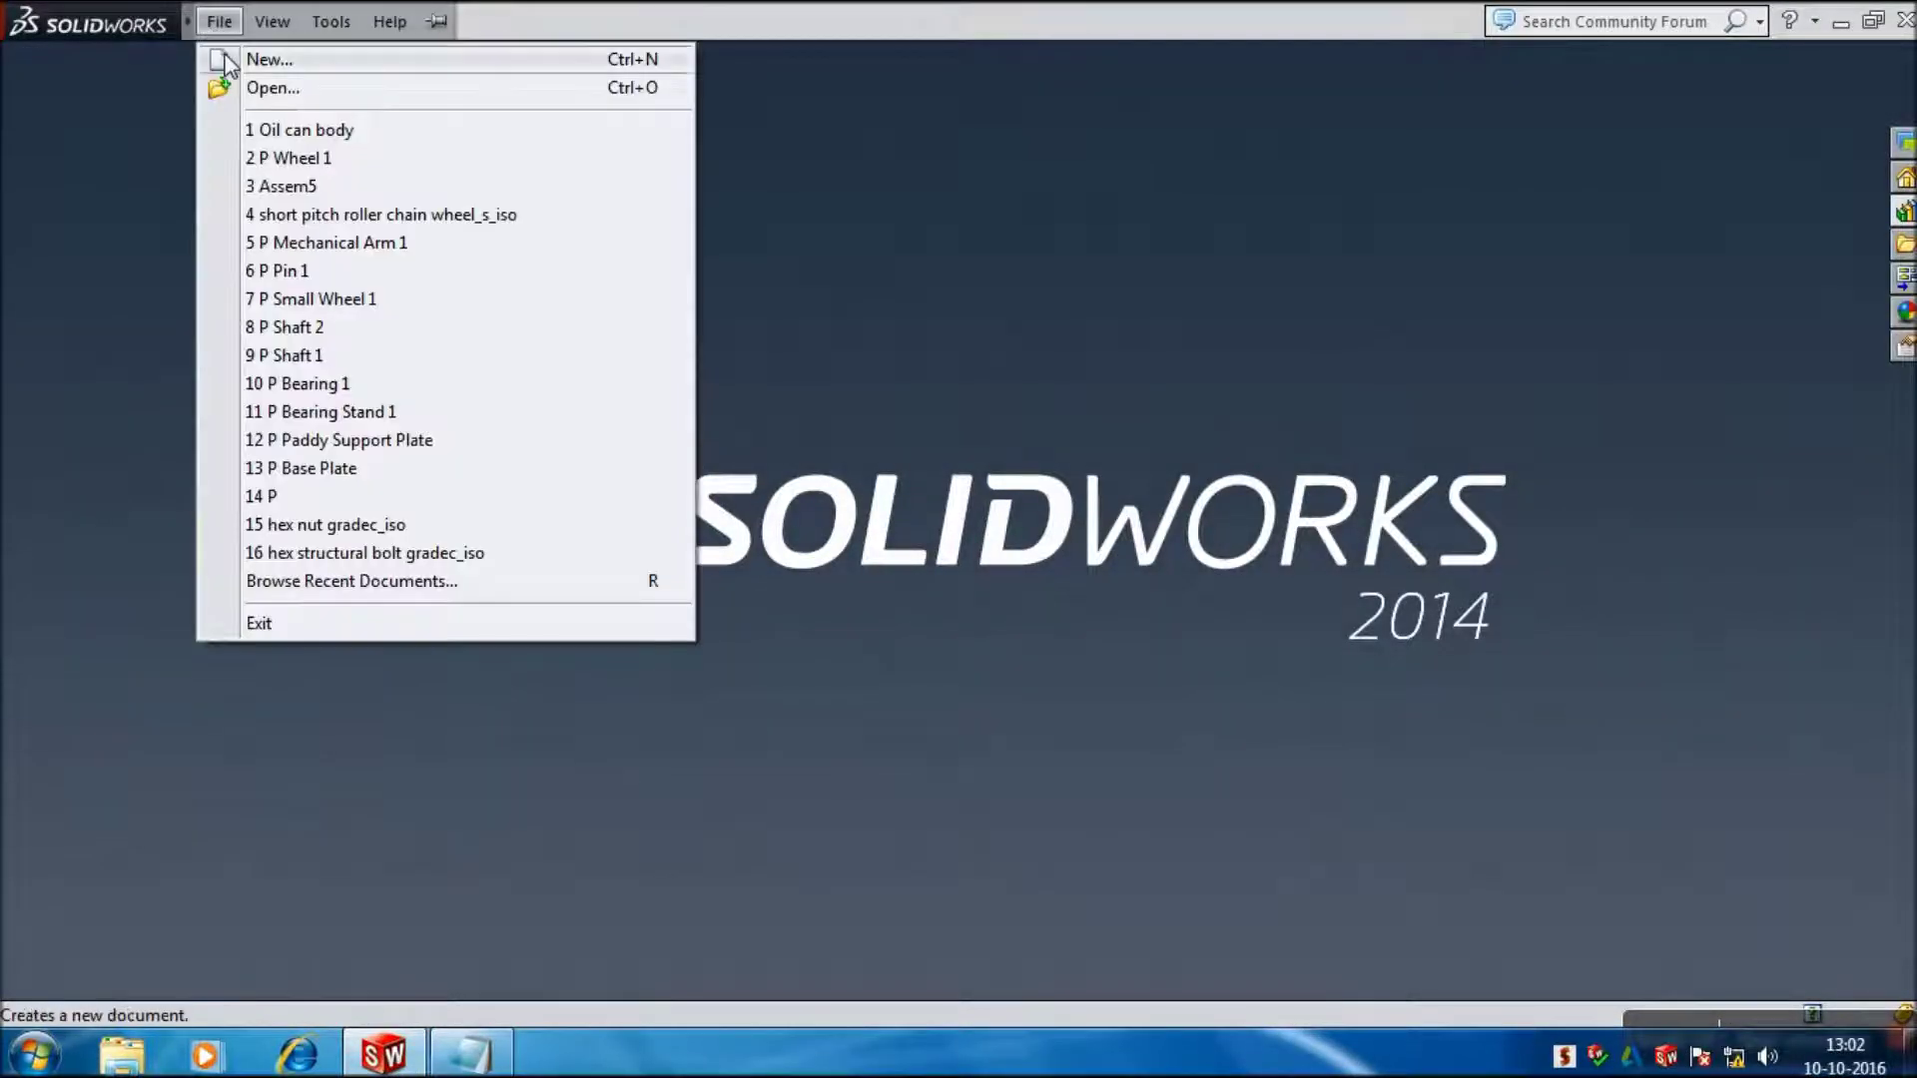
left_click(275, 88)
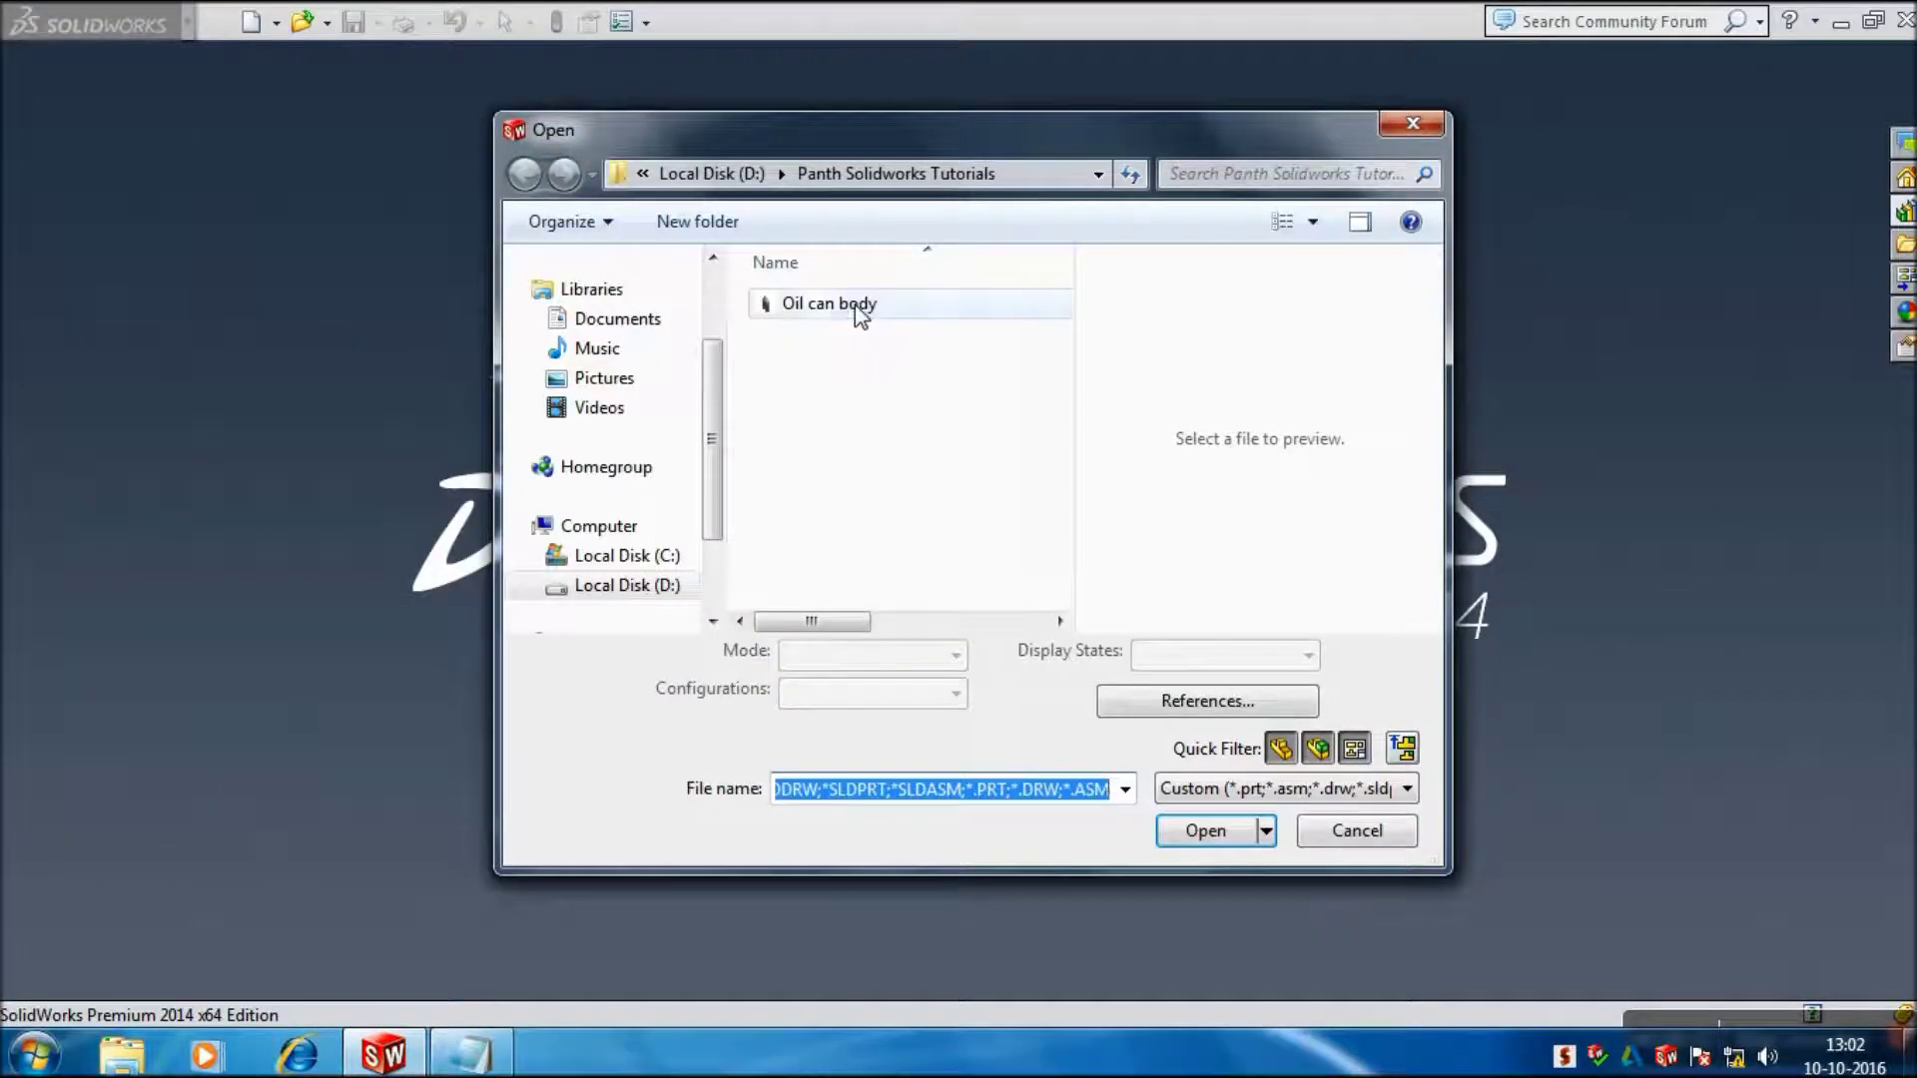
left_click(855, 303)
left_click(1205, 843)
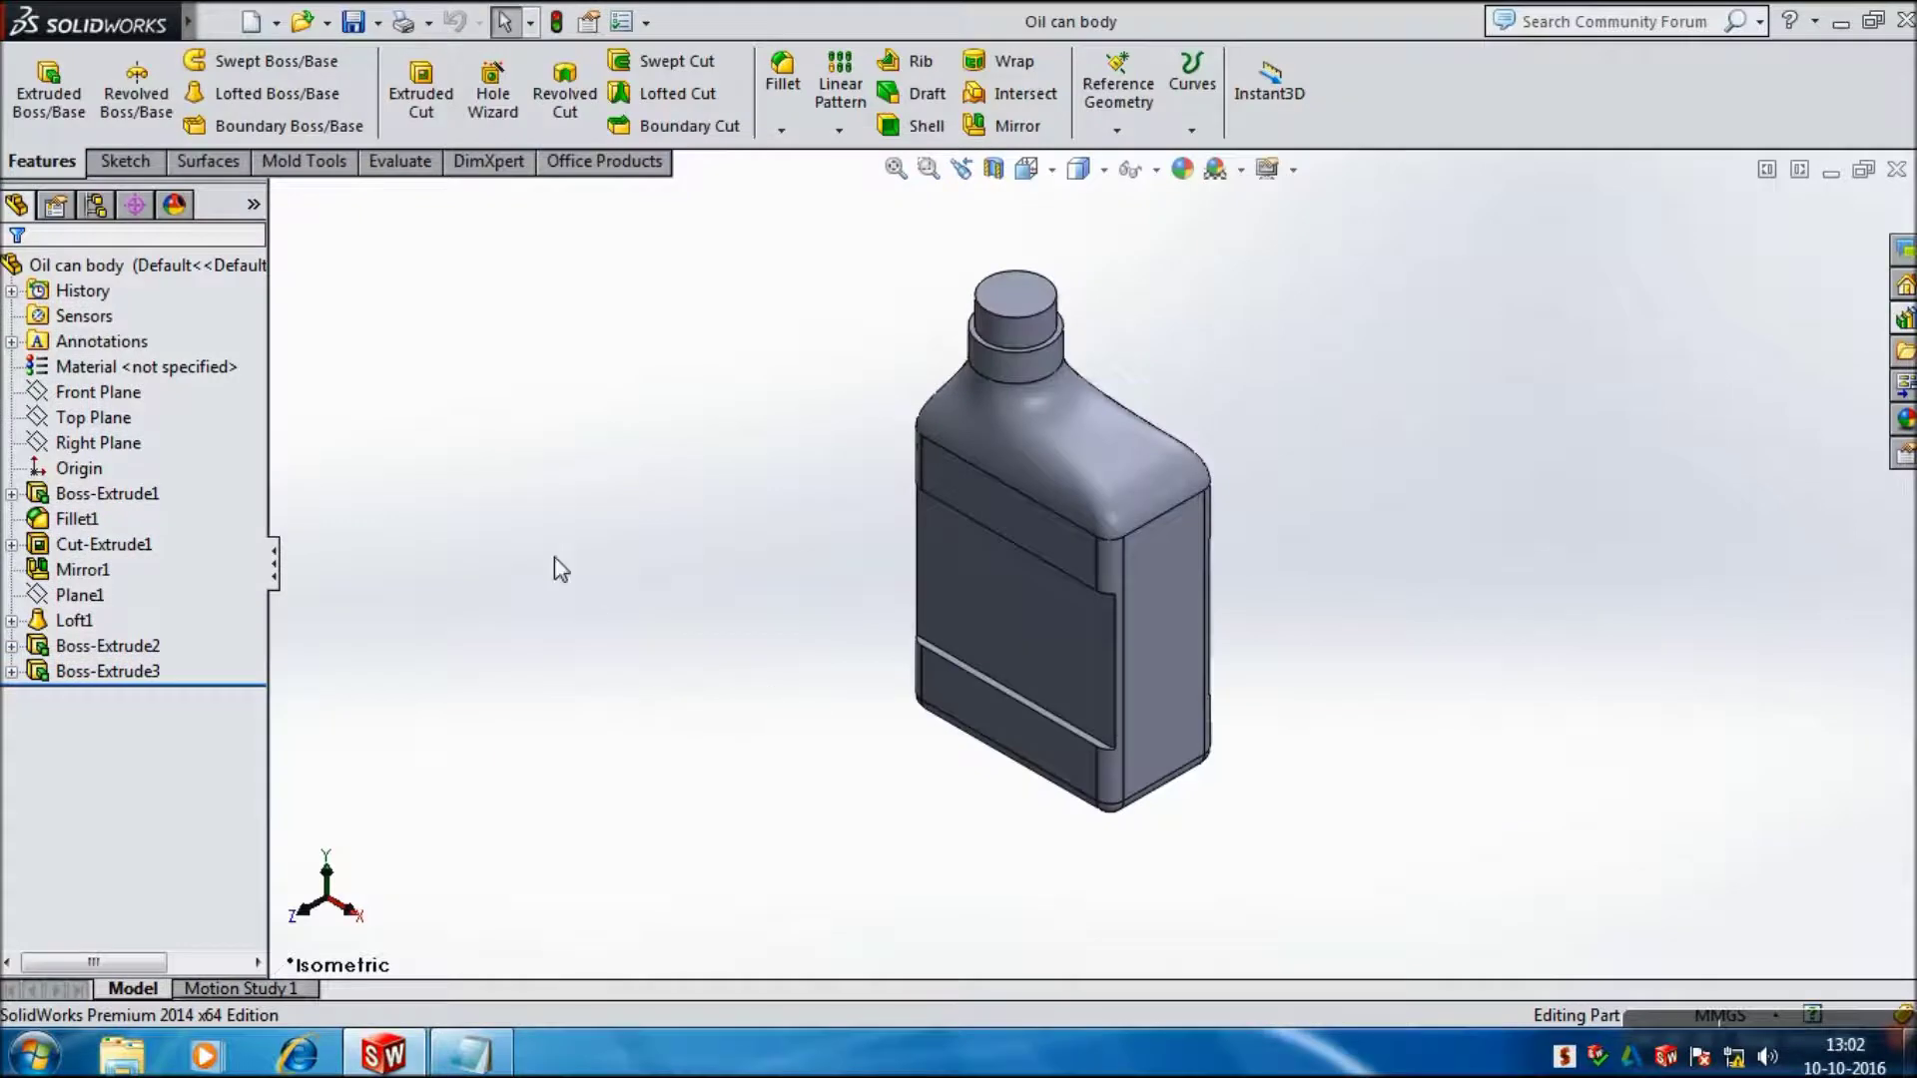
left_click(48, 90)
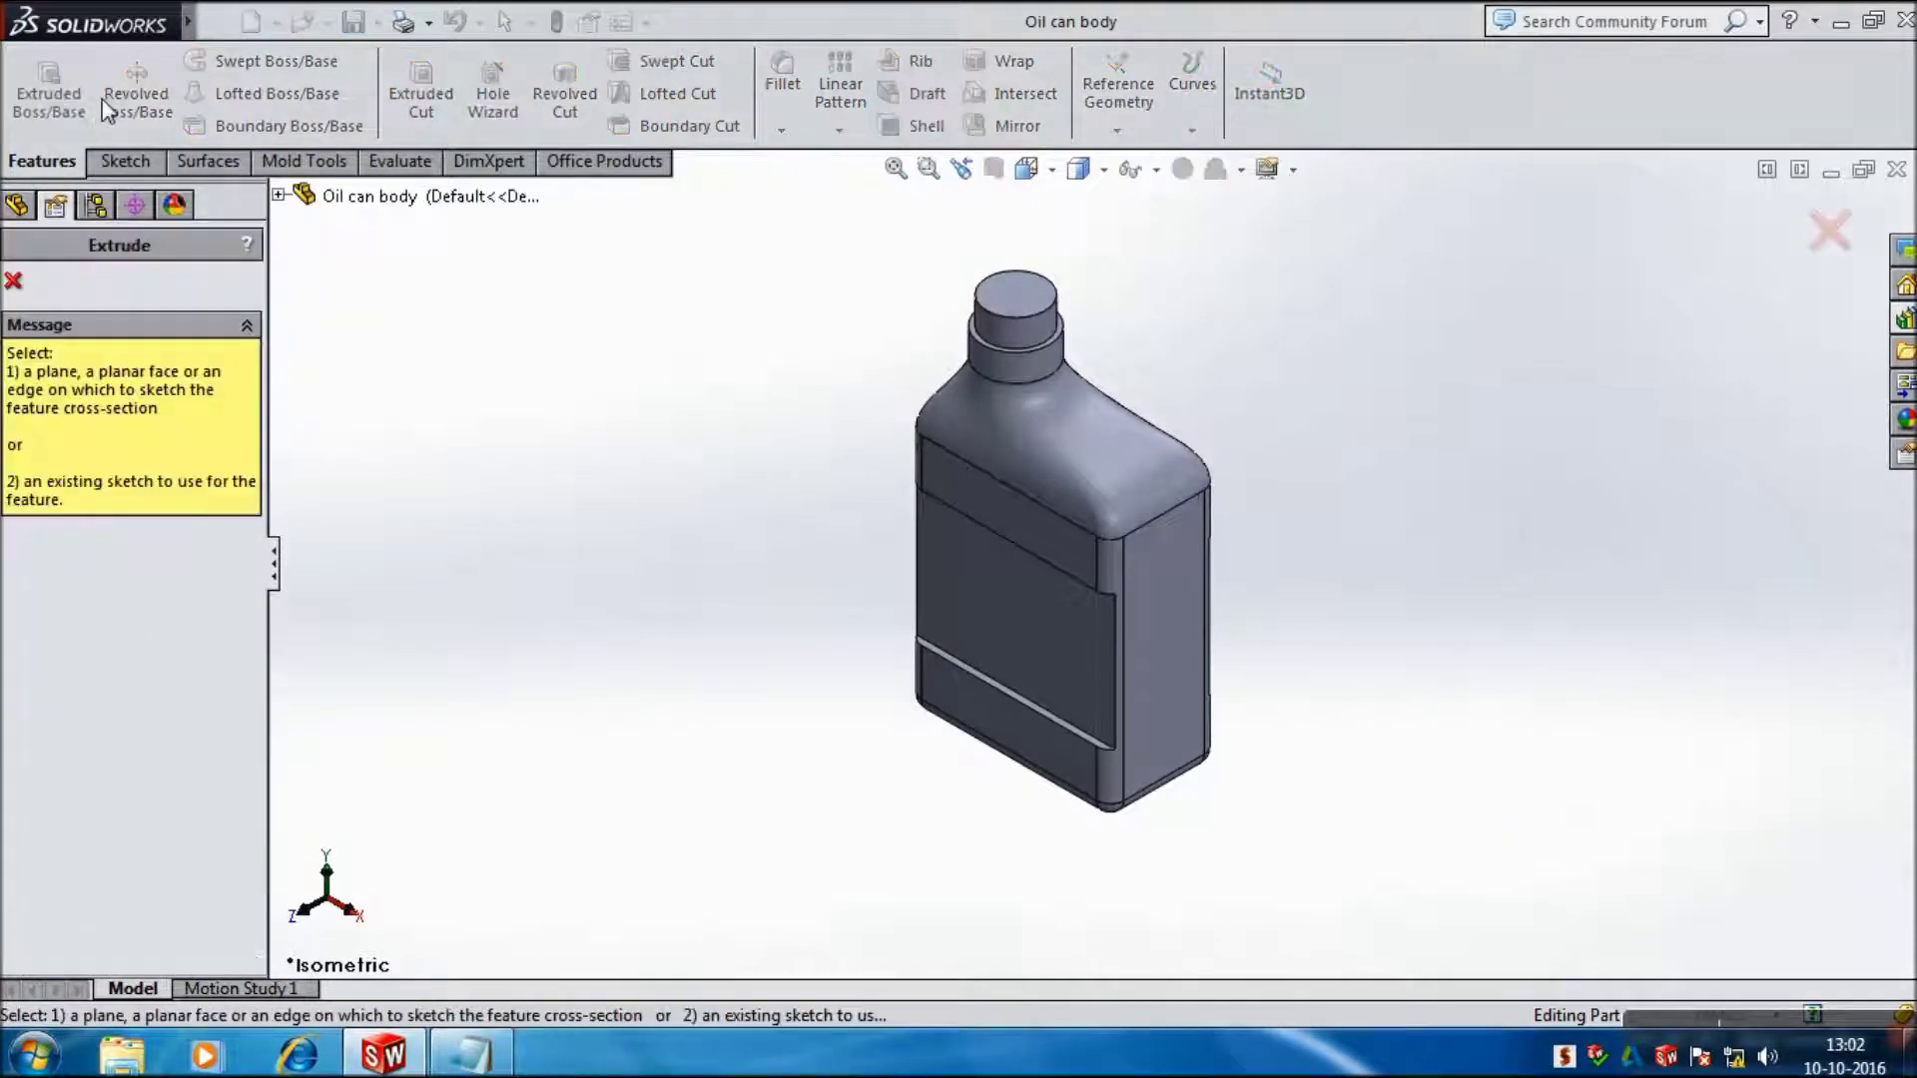
Step: Sketch a 5 mm diameter circle on the can's side face, viewed normal to it
left_click(1139, 588)
key("space")
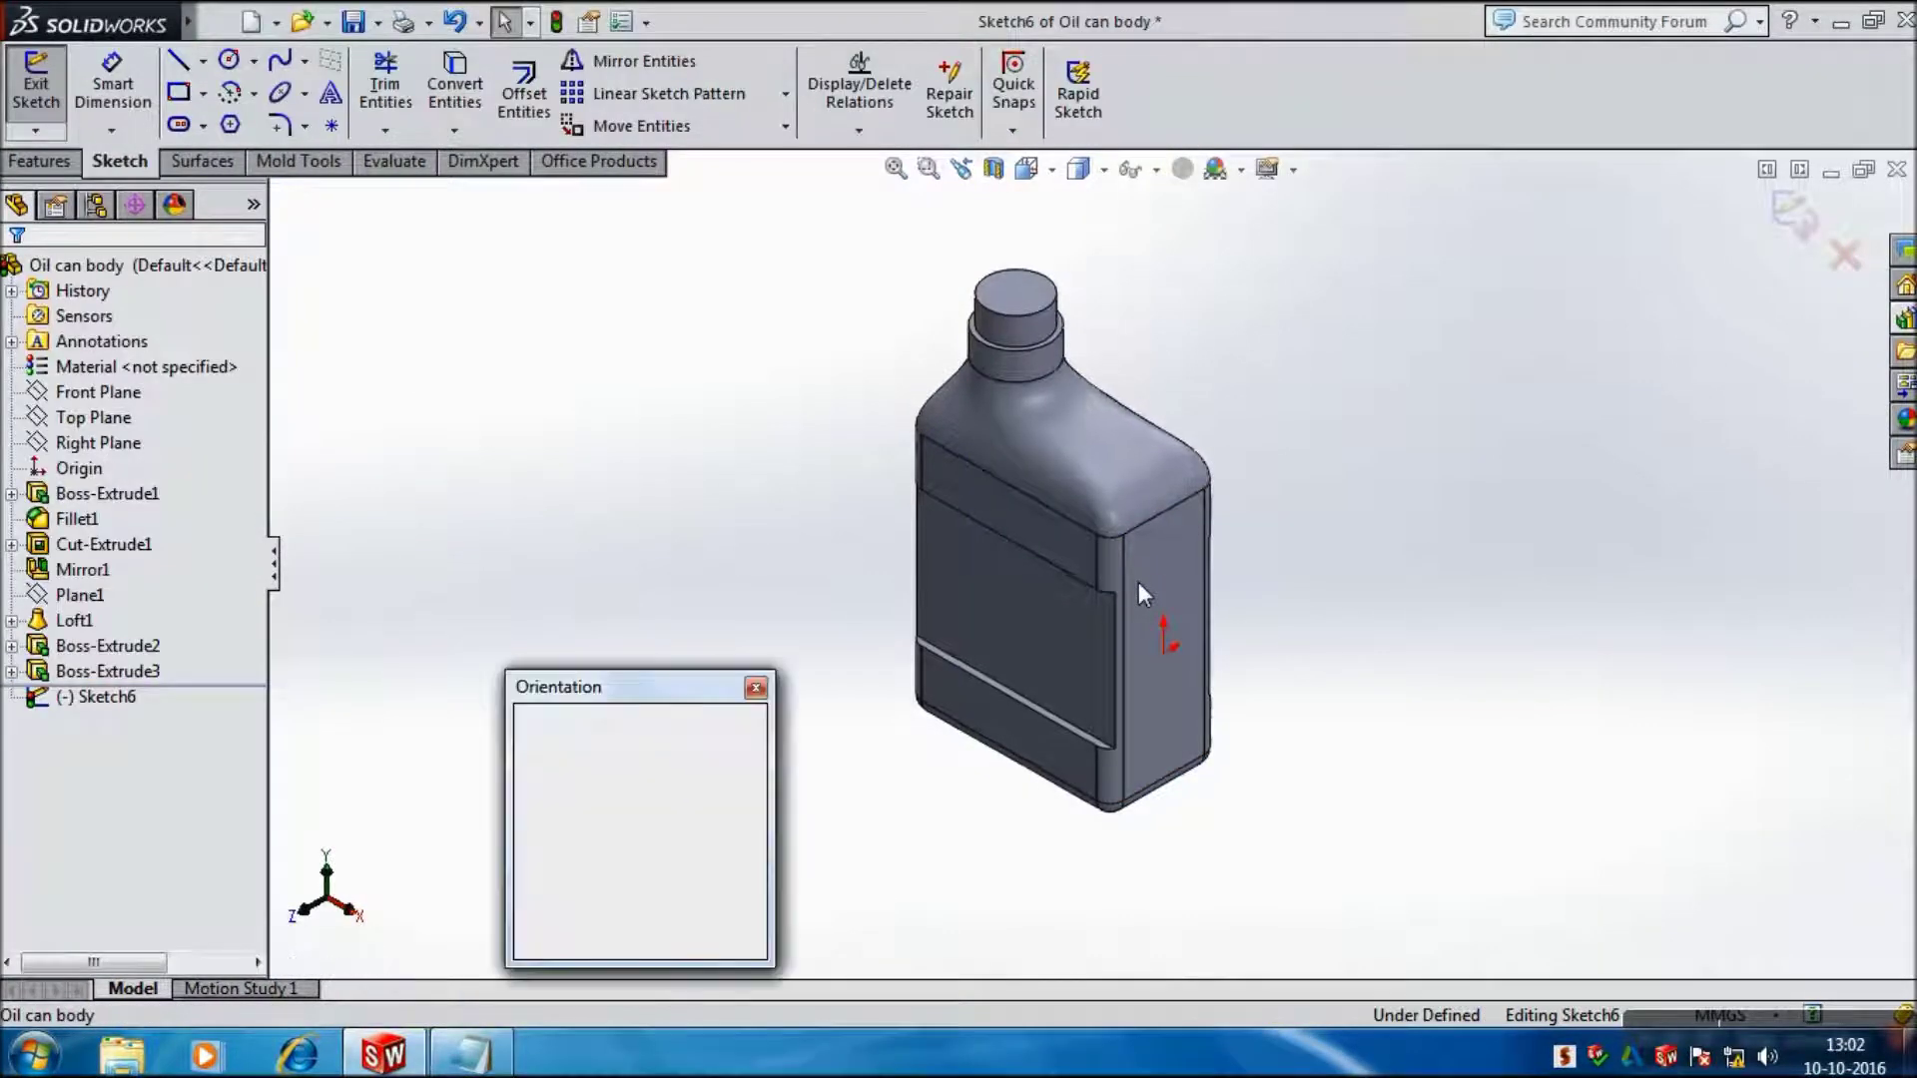
left_click(1233, 541)
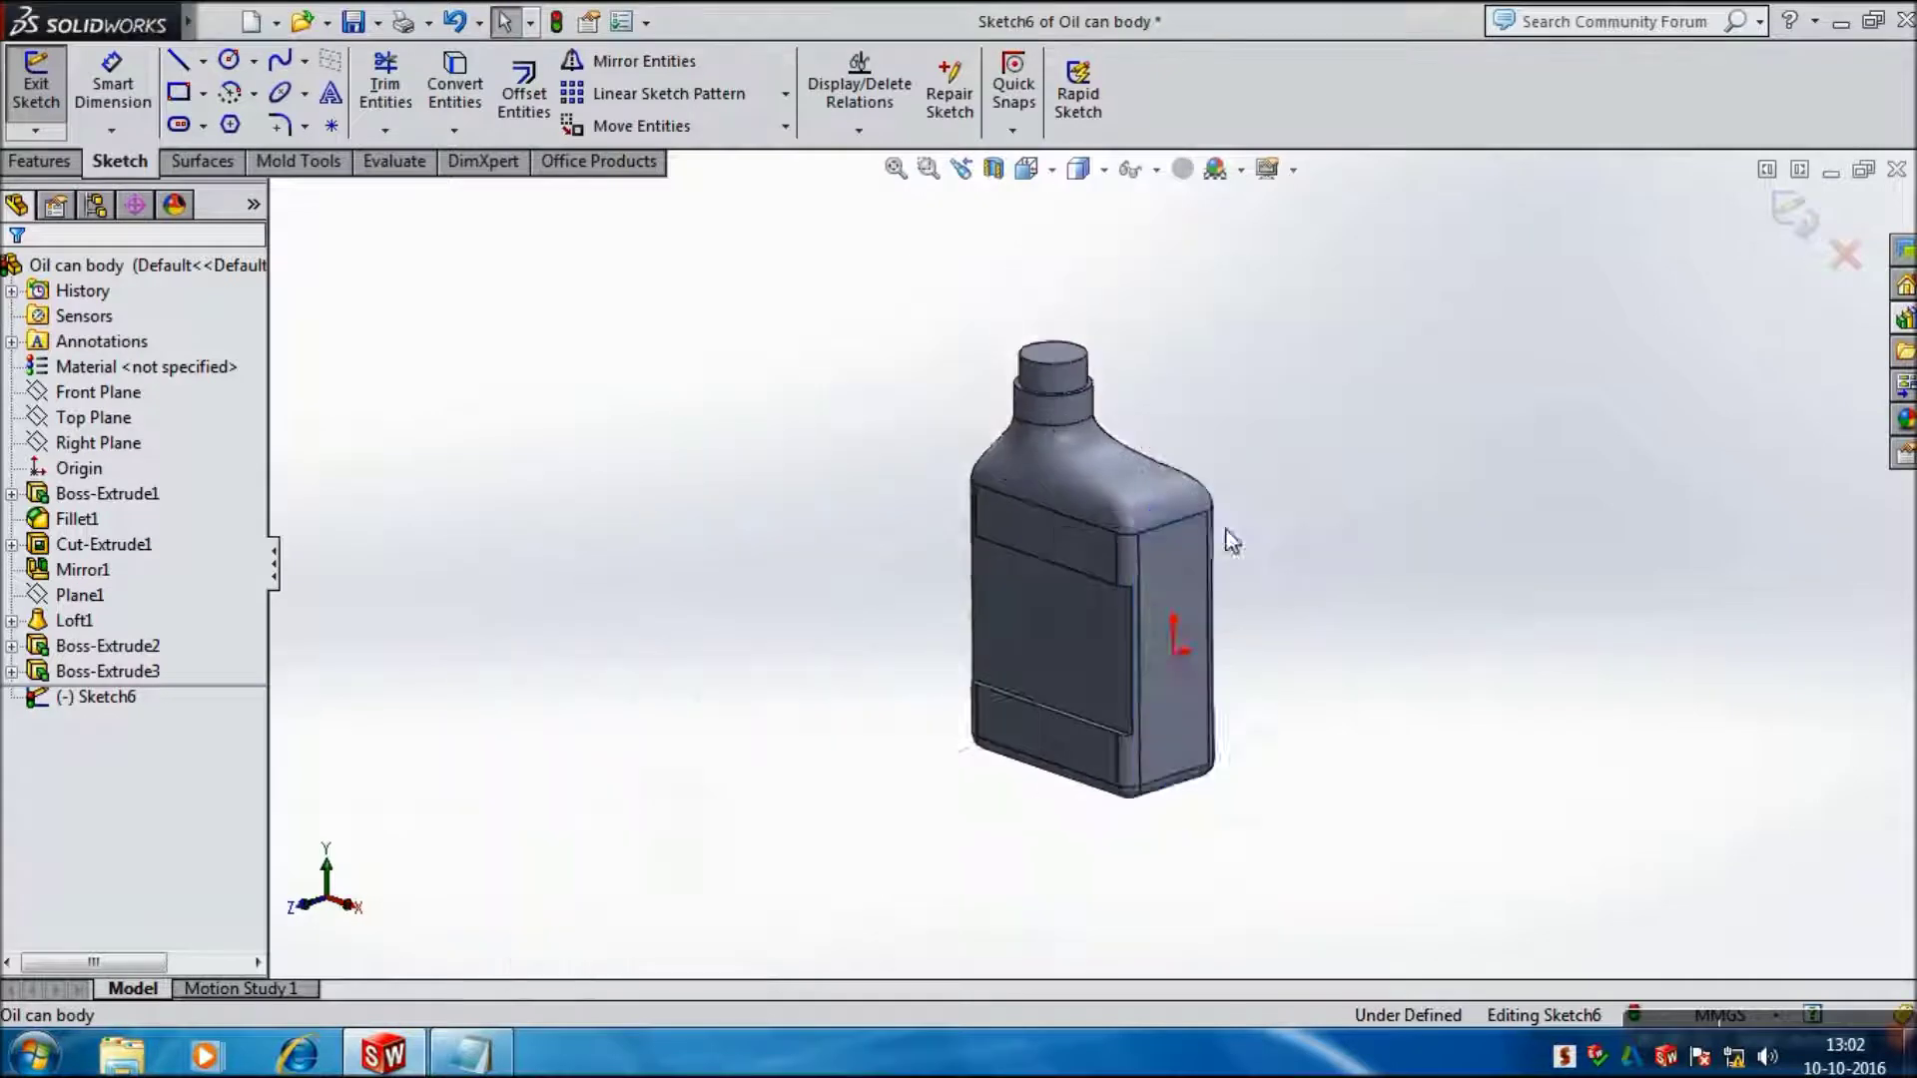
left_click(229, 60)
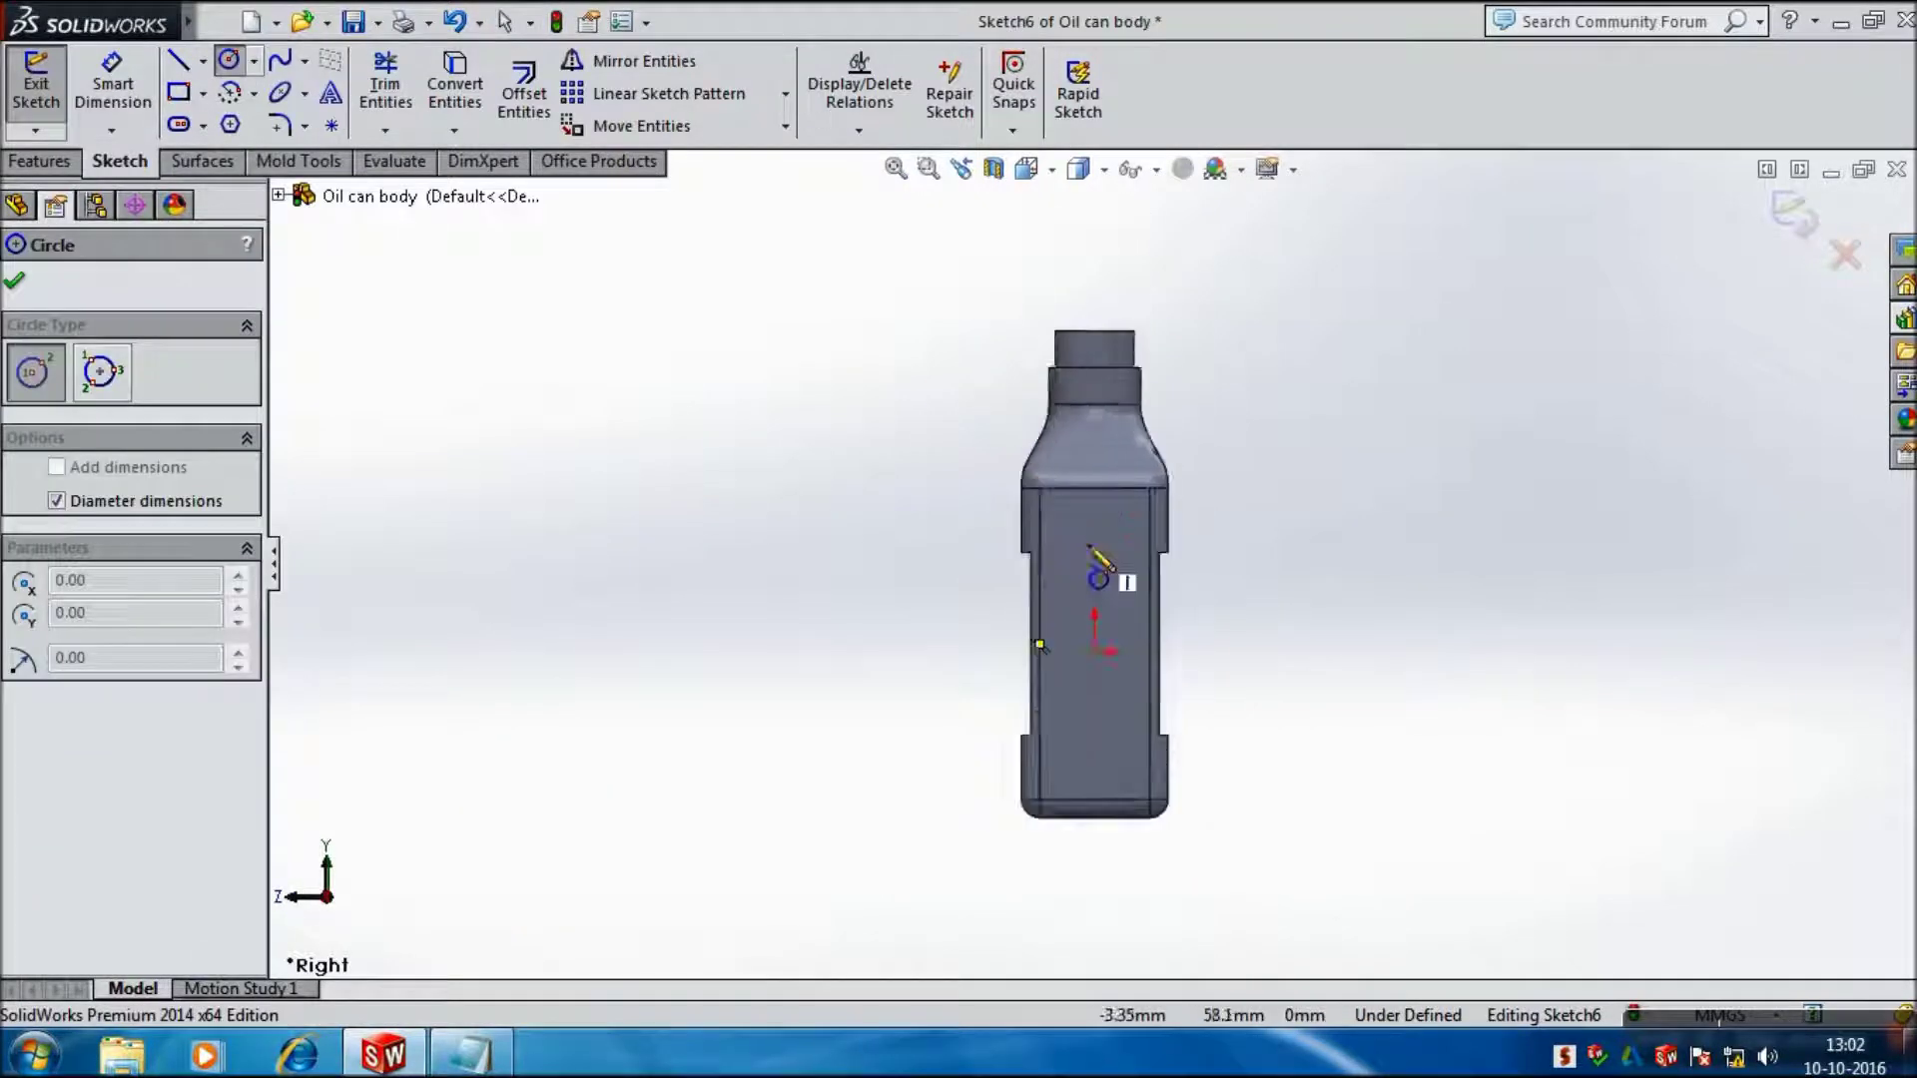
scroll(1098, 550, "down", 3)
scroll(1033, 500, "down", 2)
left_click(1064, 488)
type("5")
key("Return")
key("Escape")
scroll(1133, 496, "down", 2)
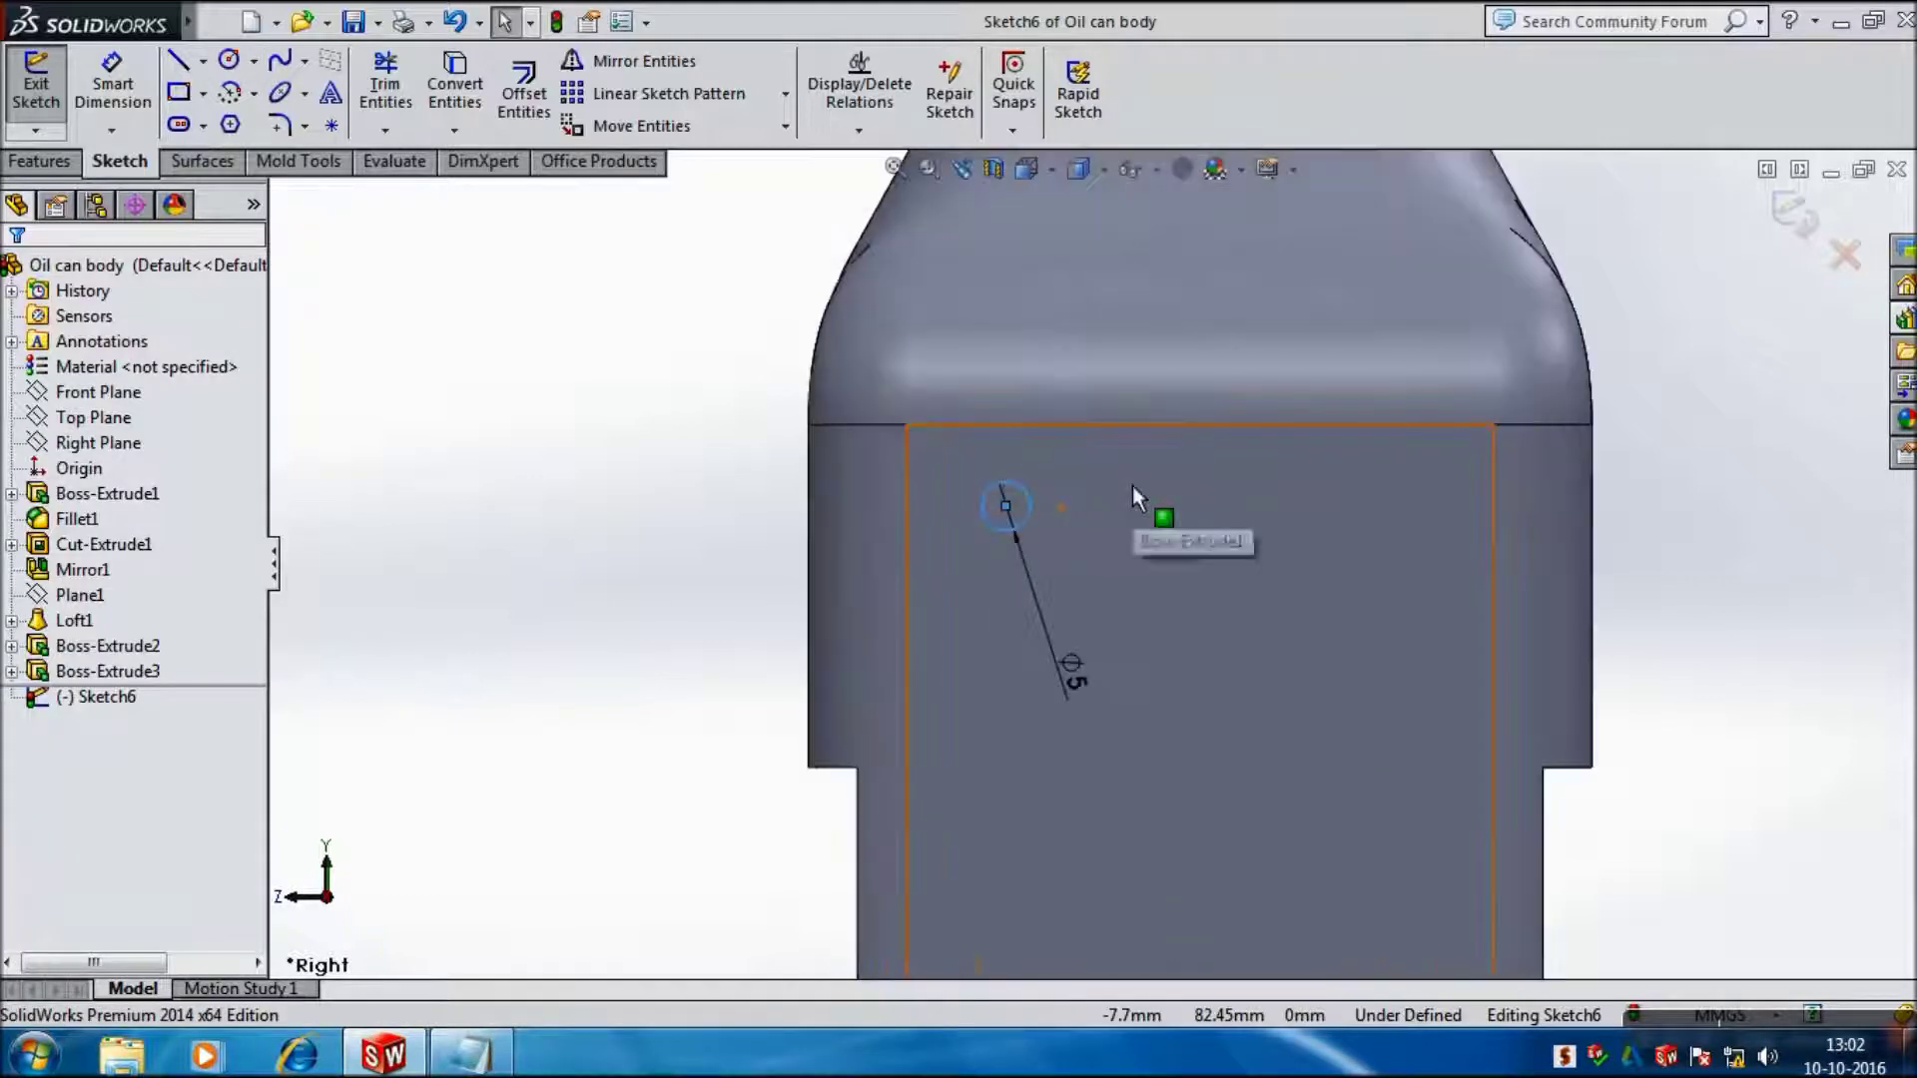
Step: Dimension the circle 7 mm from the top and side edges and extrude it 0.5 mm
left_click(113, 85)
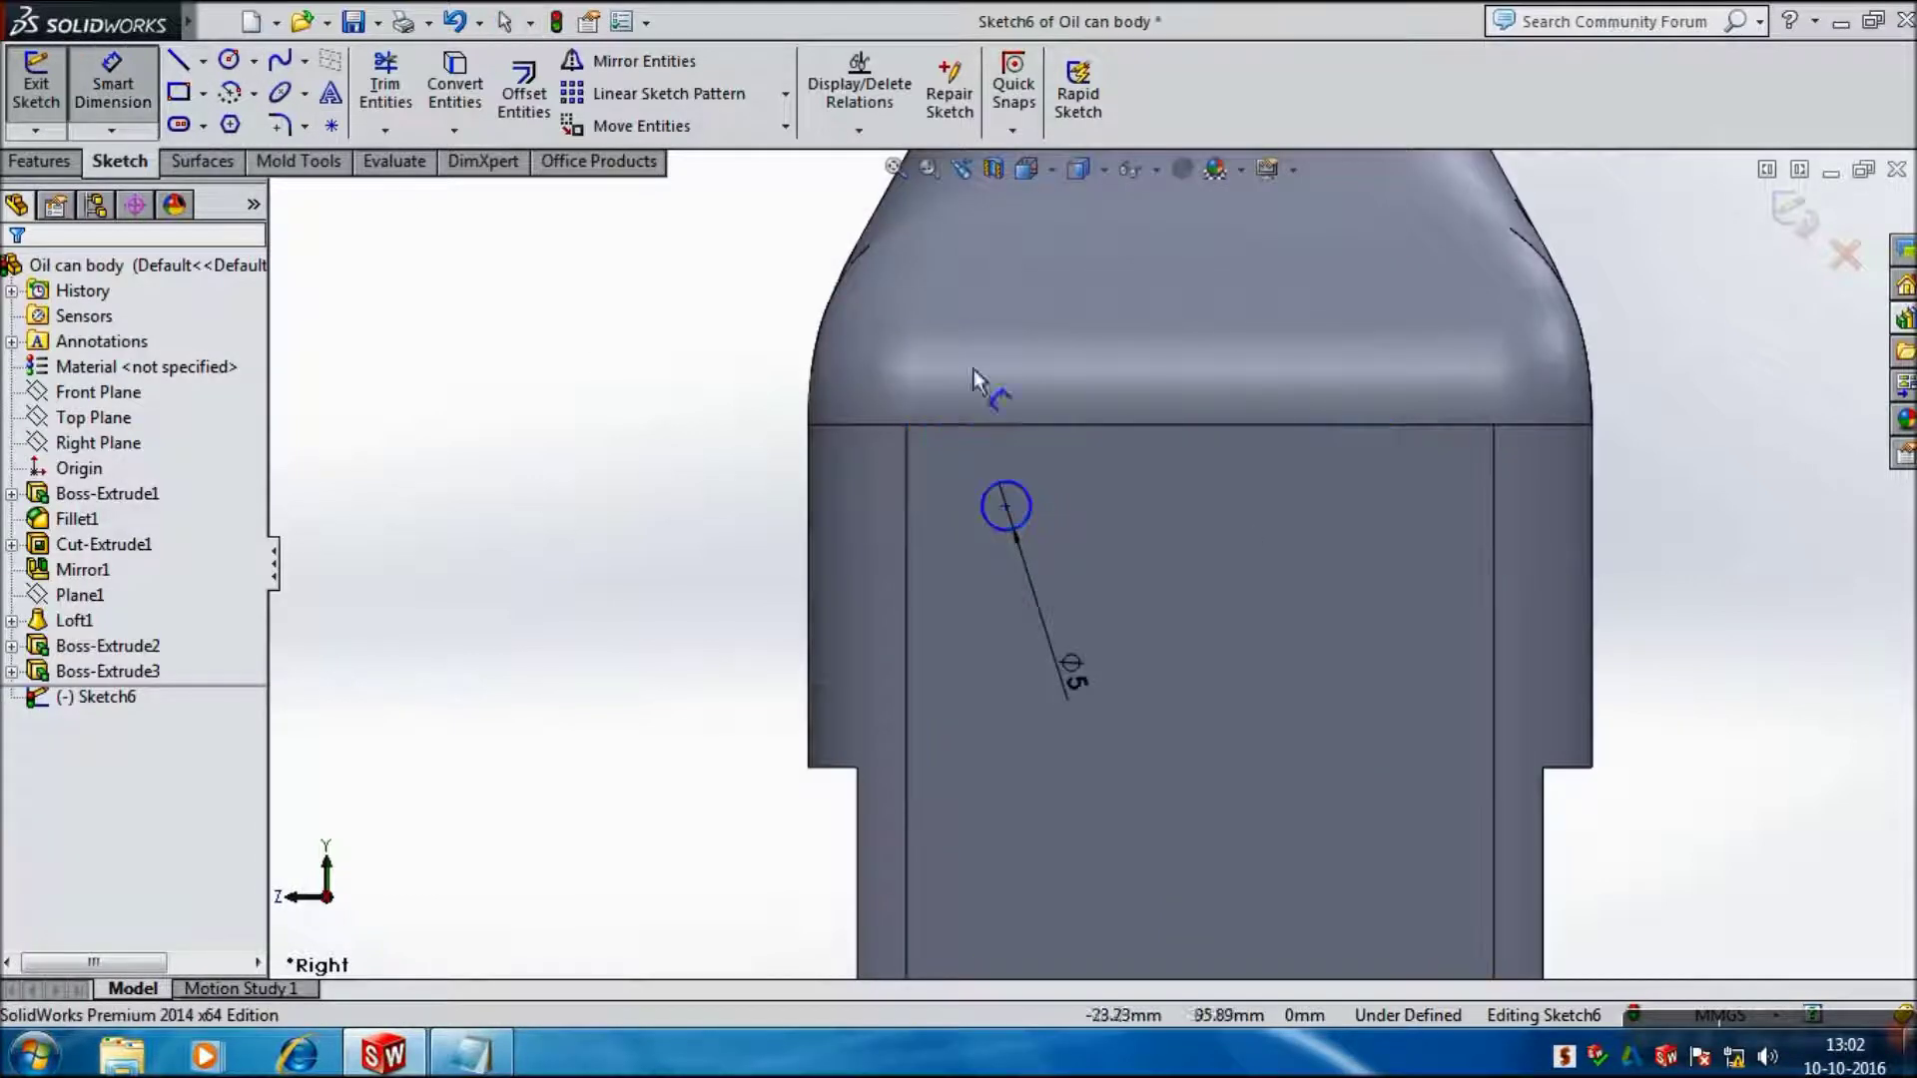
left_click(1005, 505)
left_click(1009, 427)
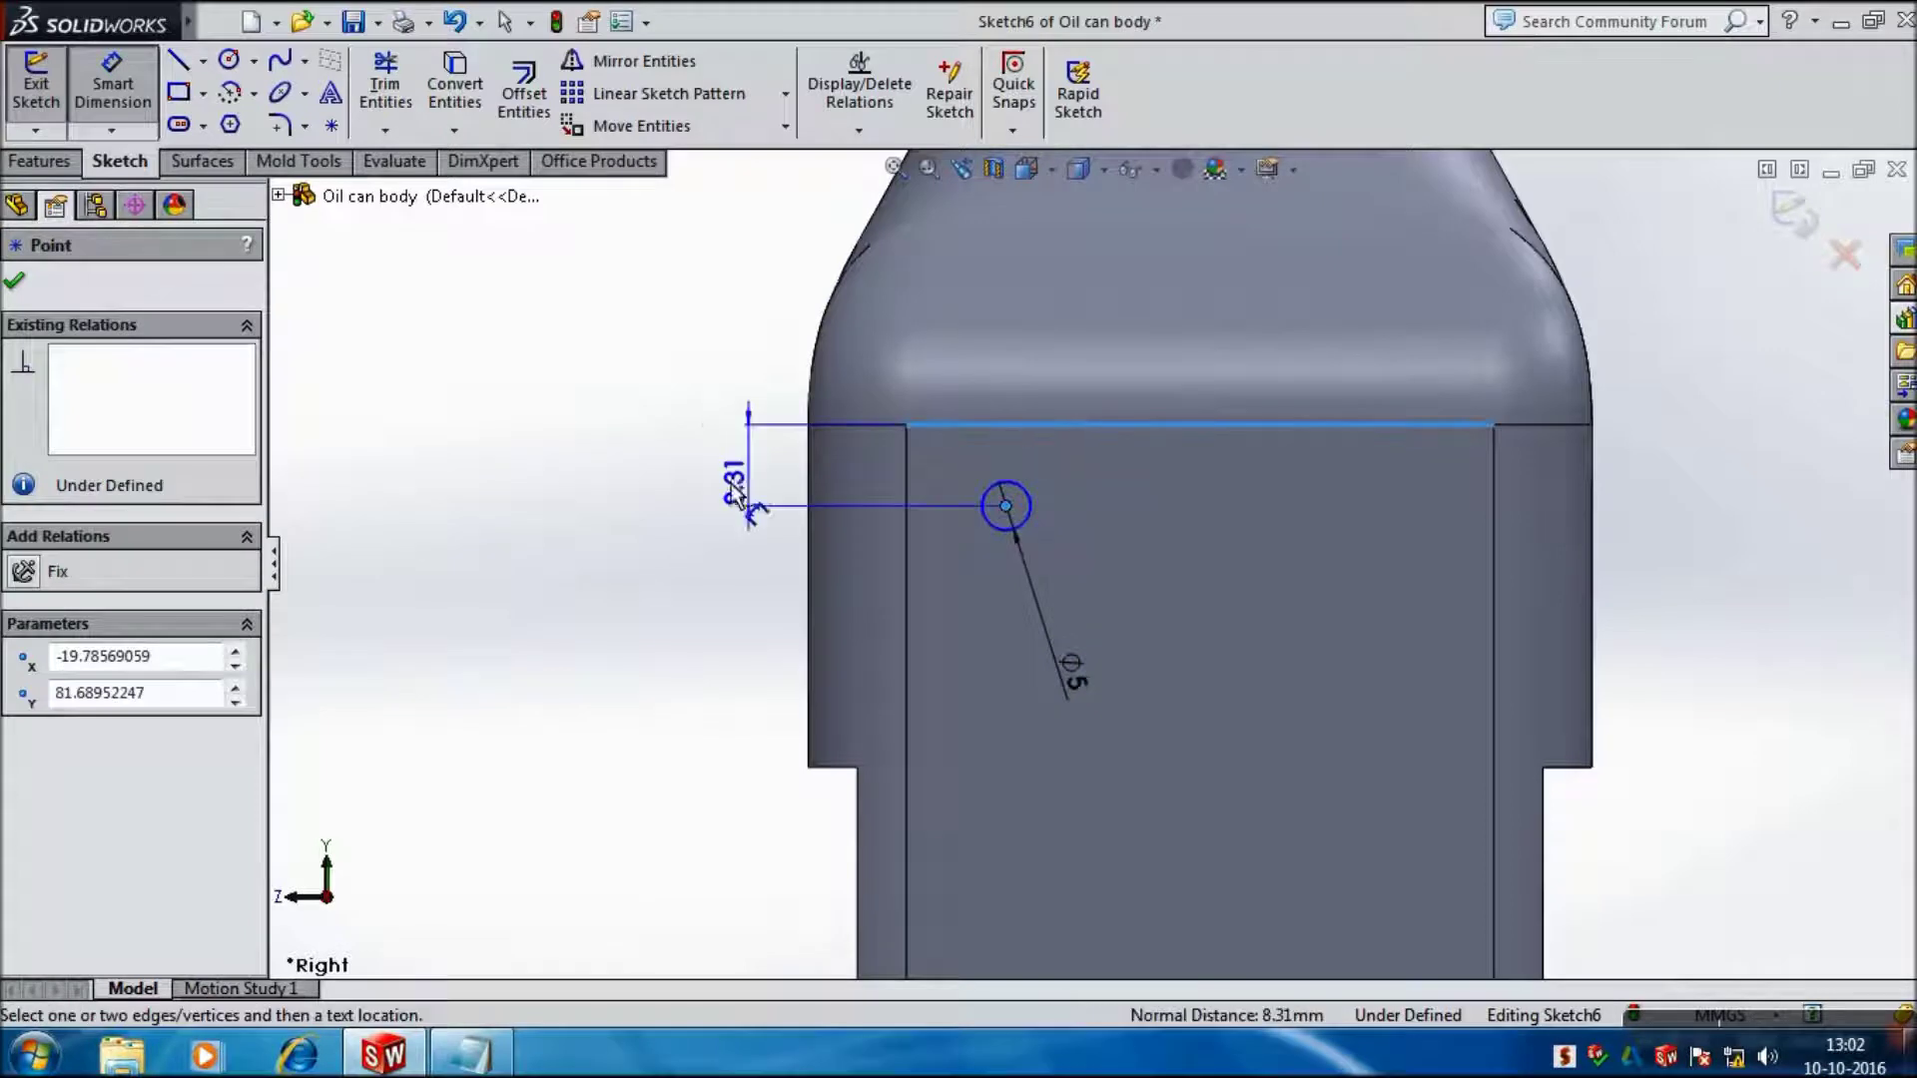
left_click(835, 474)
type("7")
key("Return")
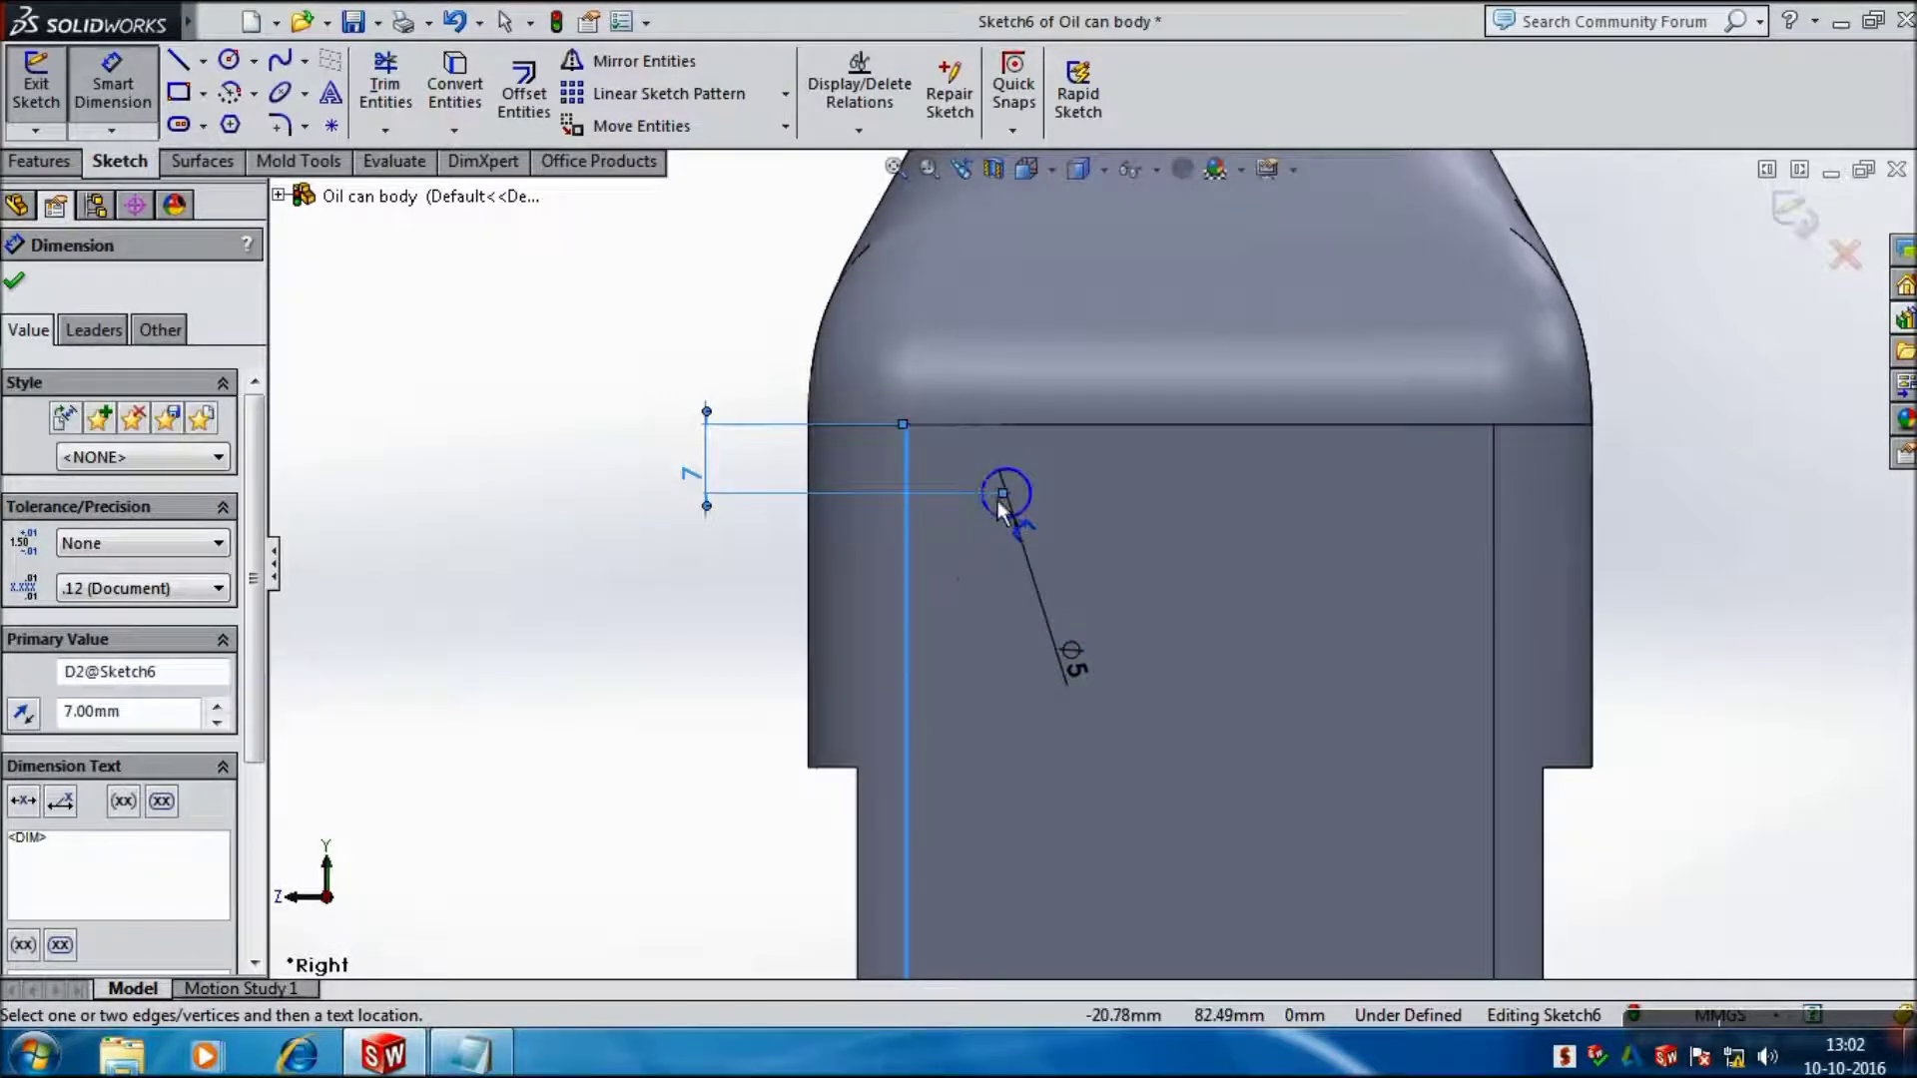
left_click(1008, 495)
left_click(963, 627)
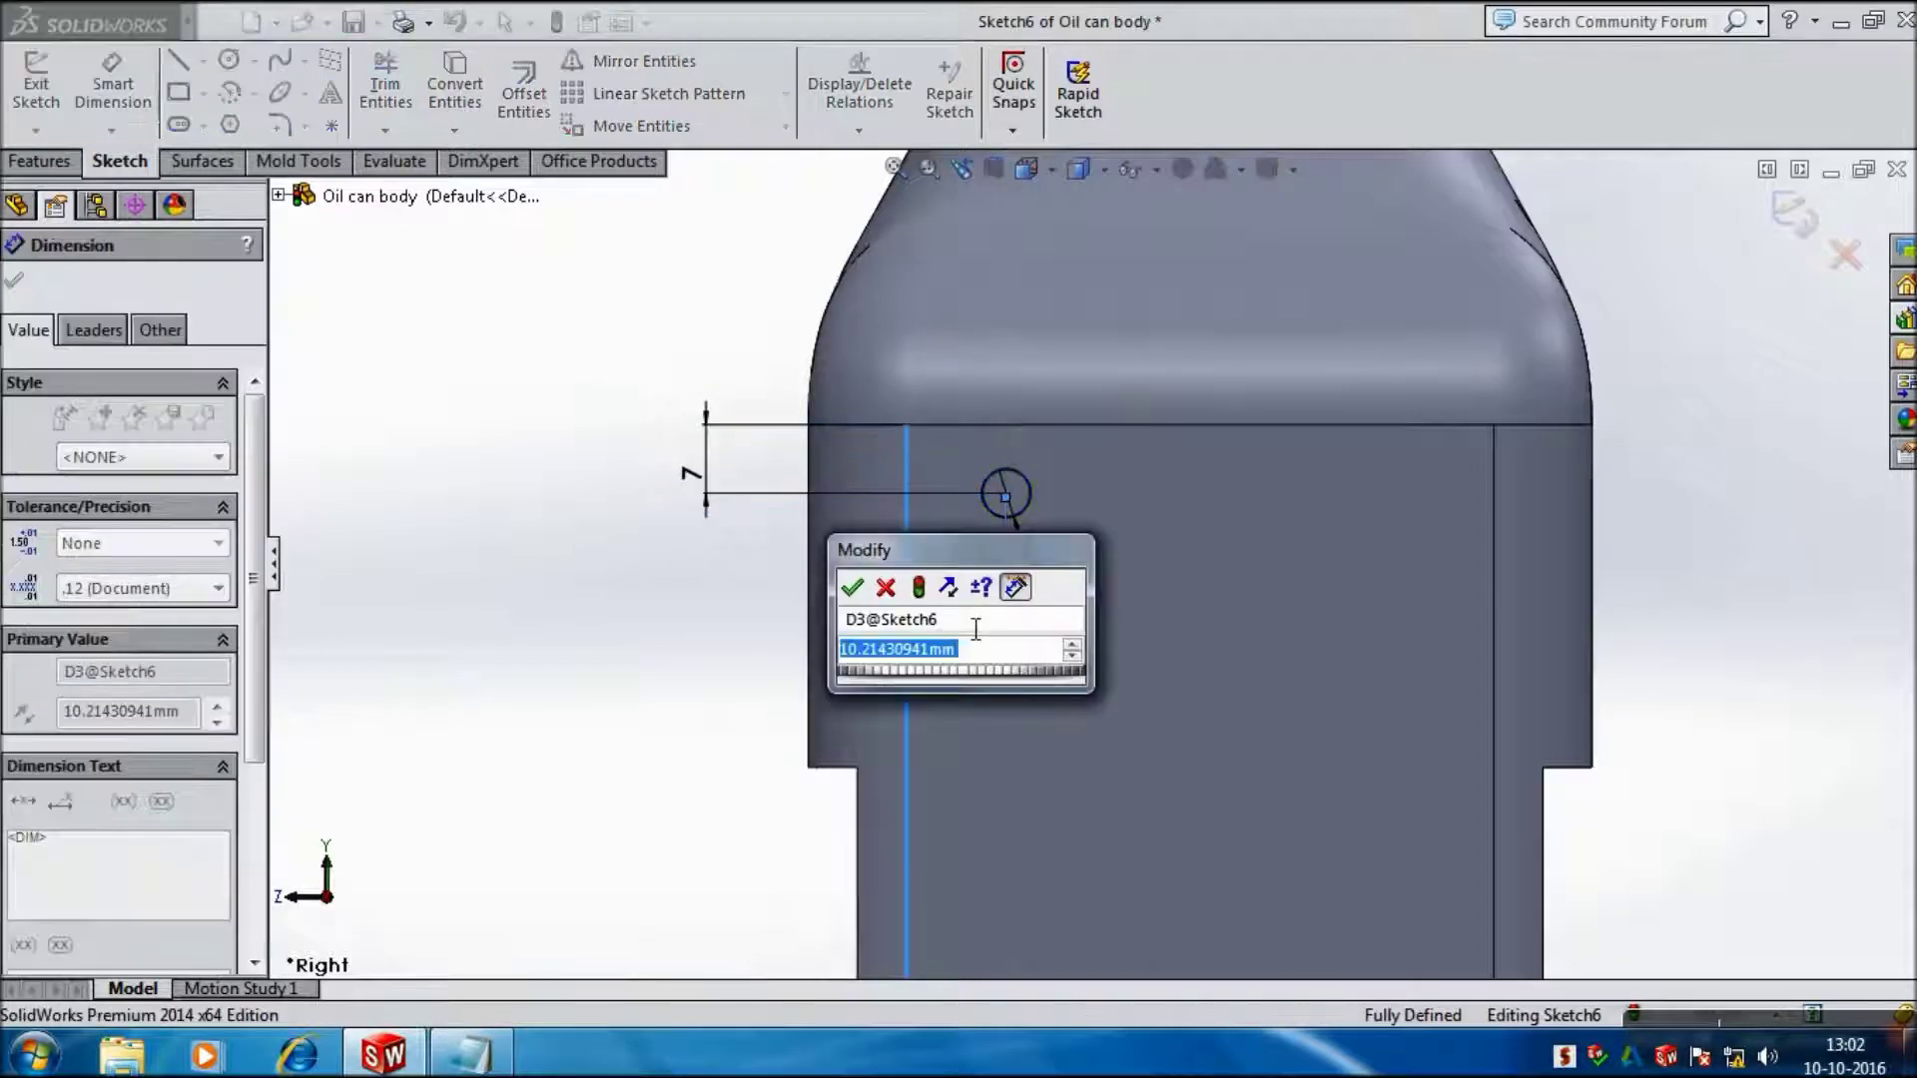
type("7.00mm")
key("Return")
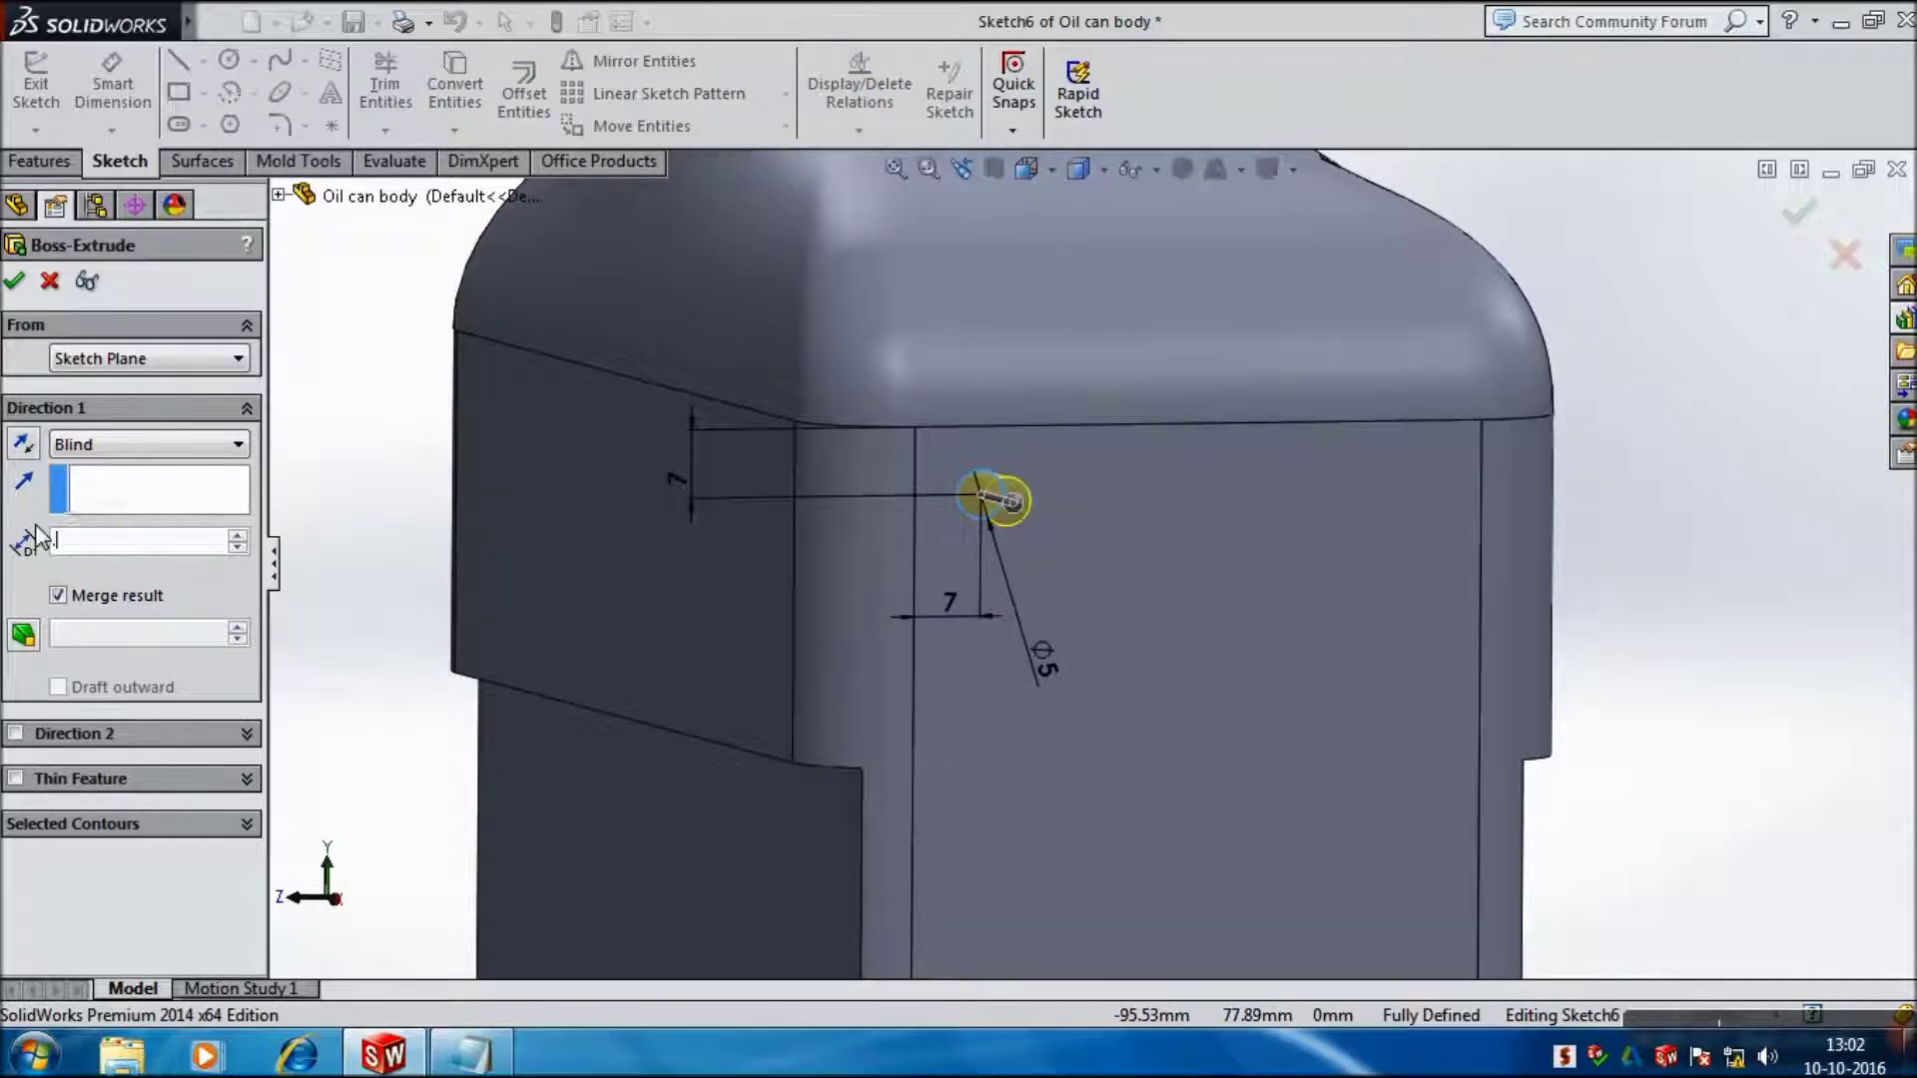
left_click(14, 281)
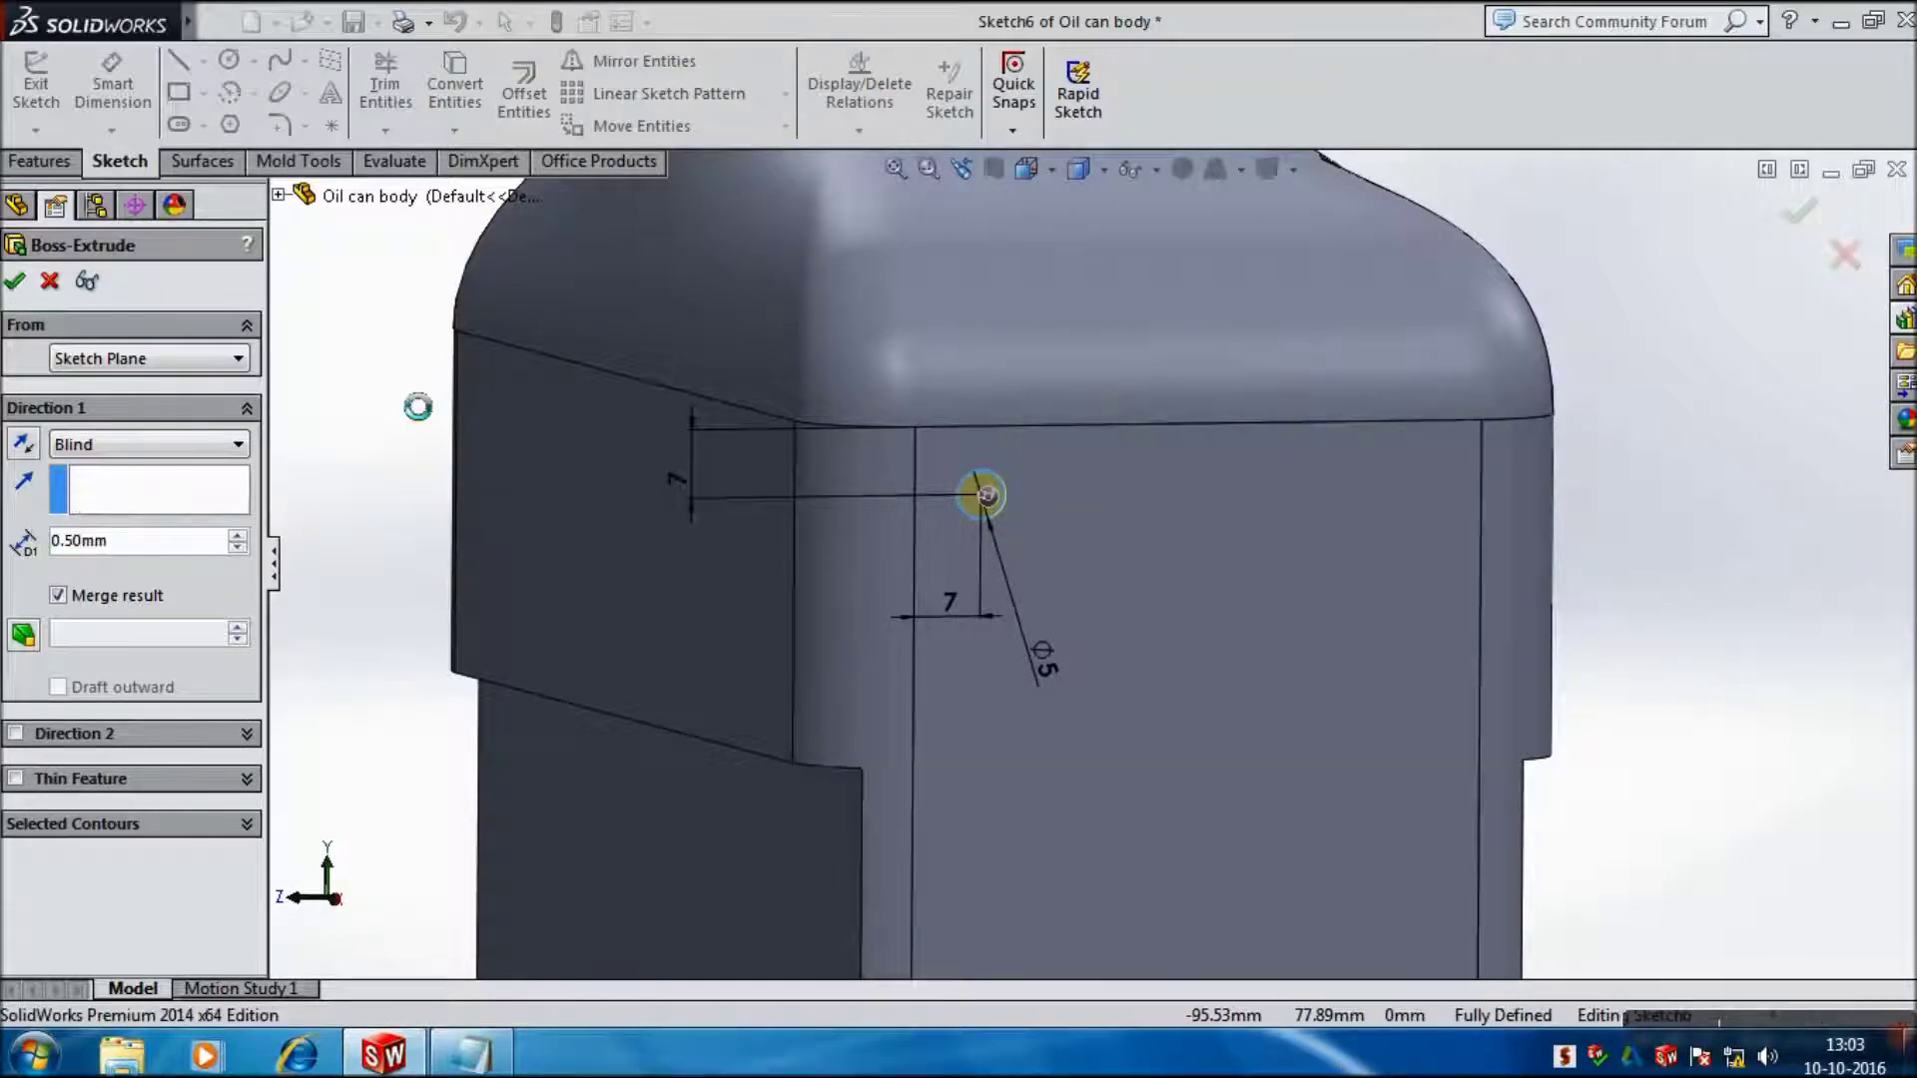
scroll(1146, 555, "up", 3)
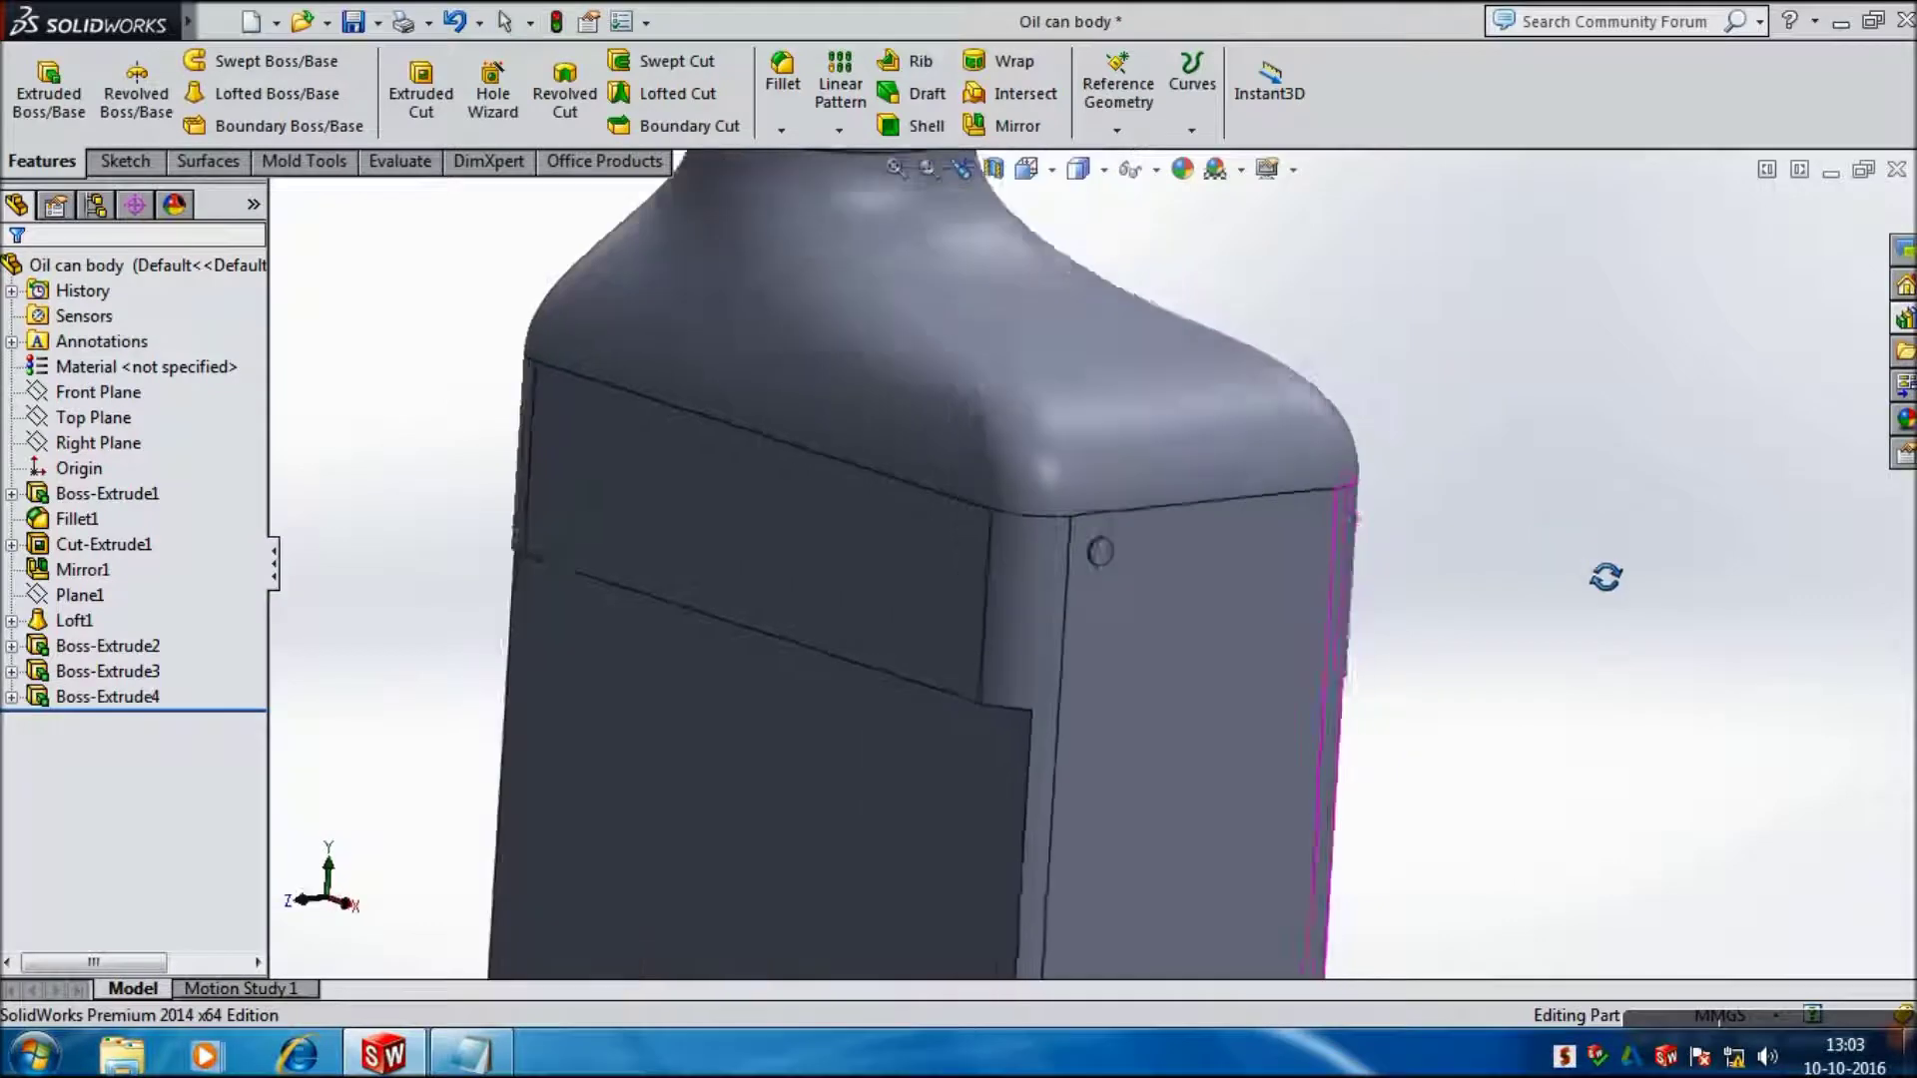
Step: Add a 0.5 mm Dome1 on the raised disc's face
middle_click_drag(1525, 519, 1234, 589)
scroll(1178, 589, "down", 3)
scroll(1128, 579, "down", 3)
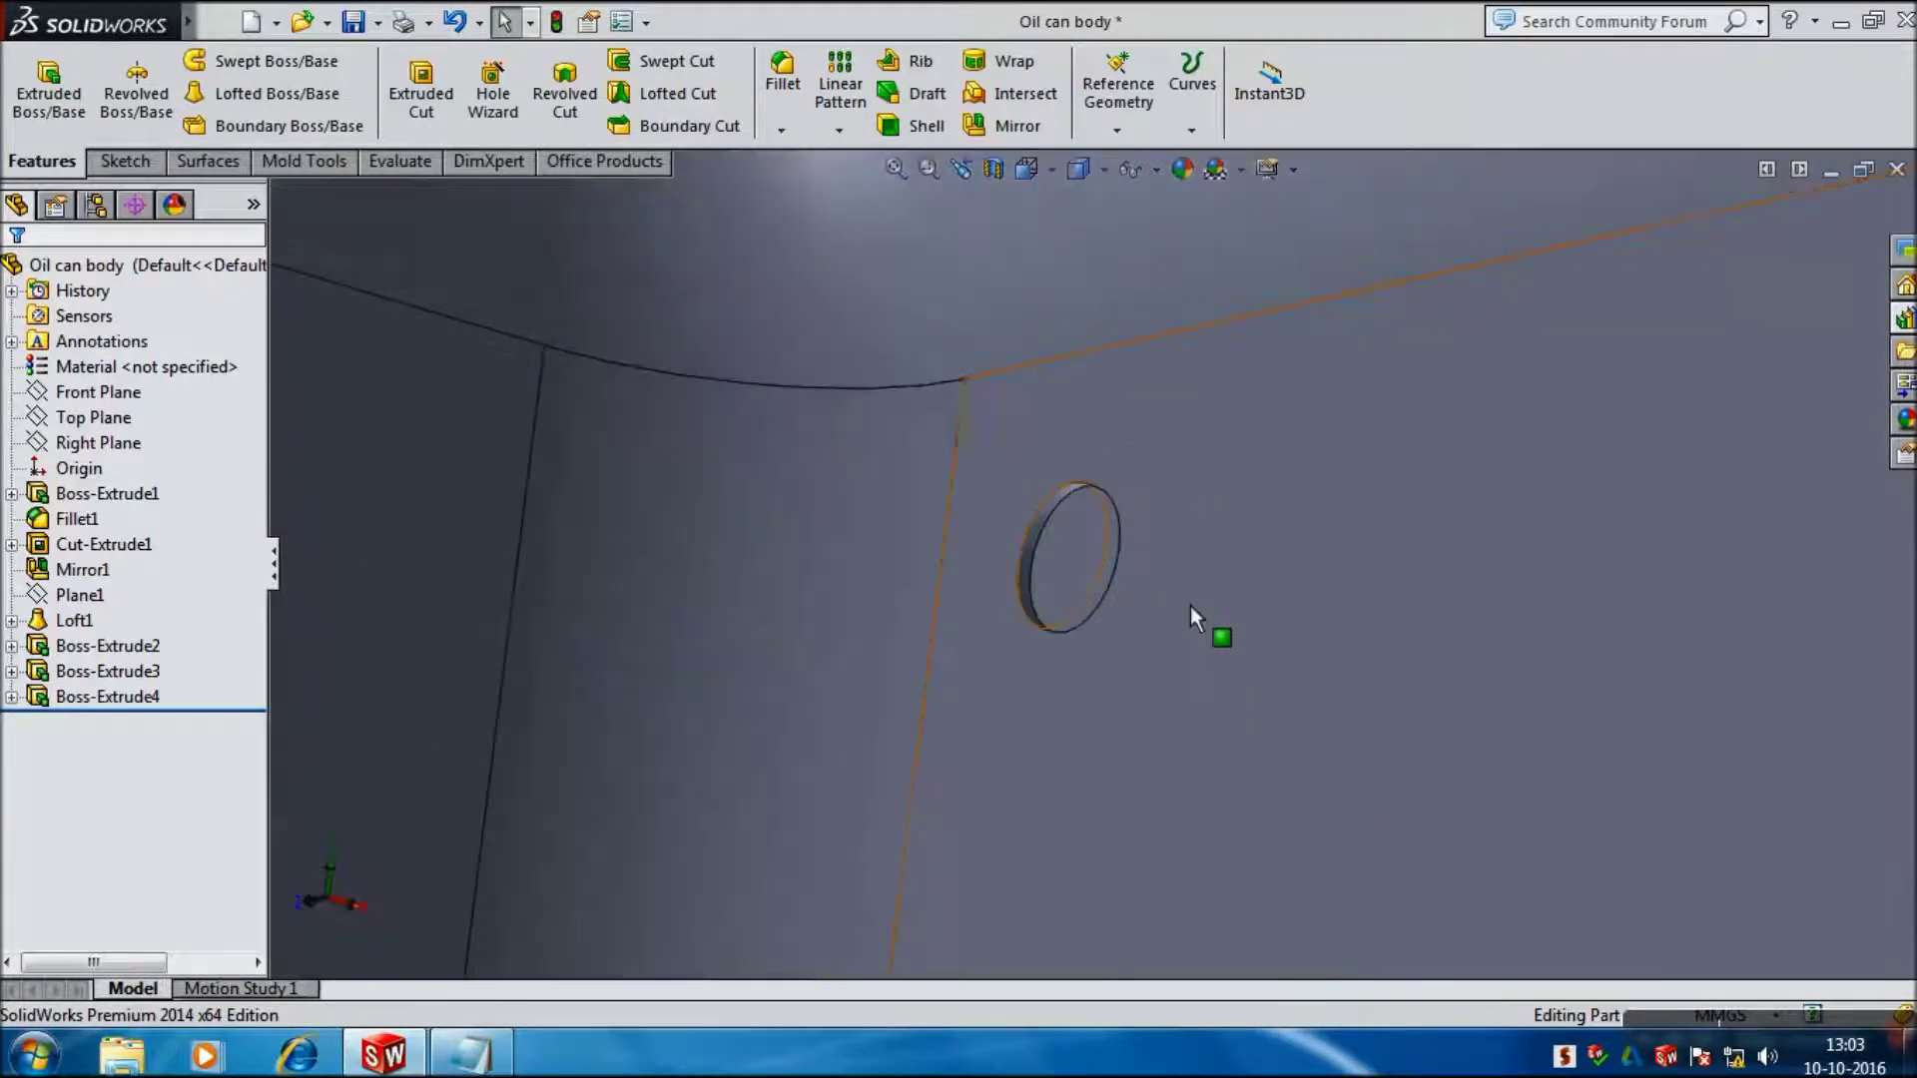
left_click(347, 22)
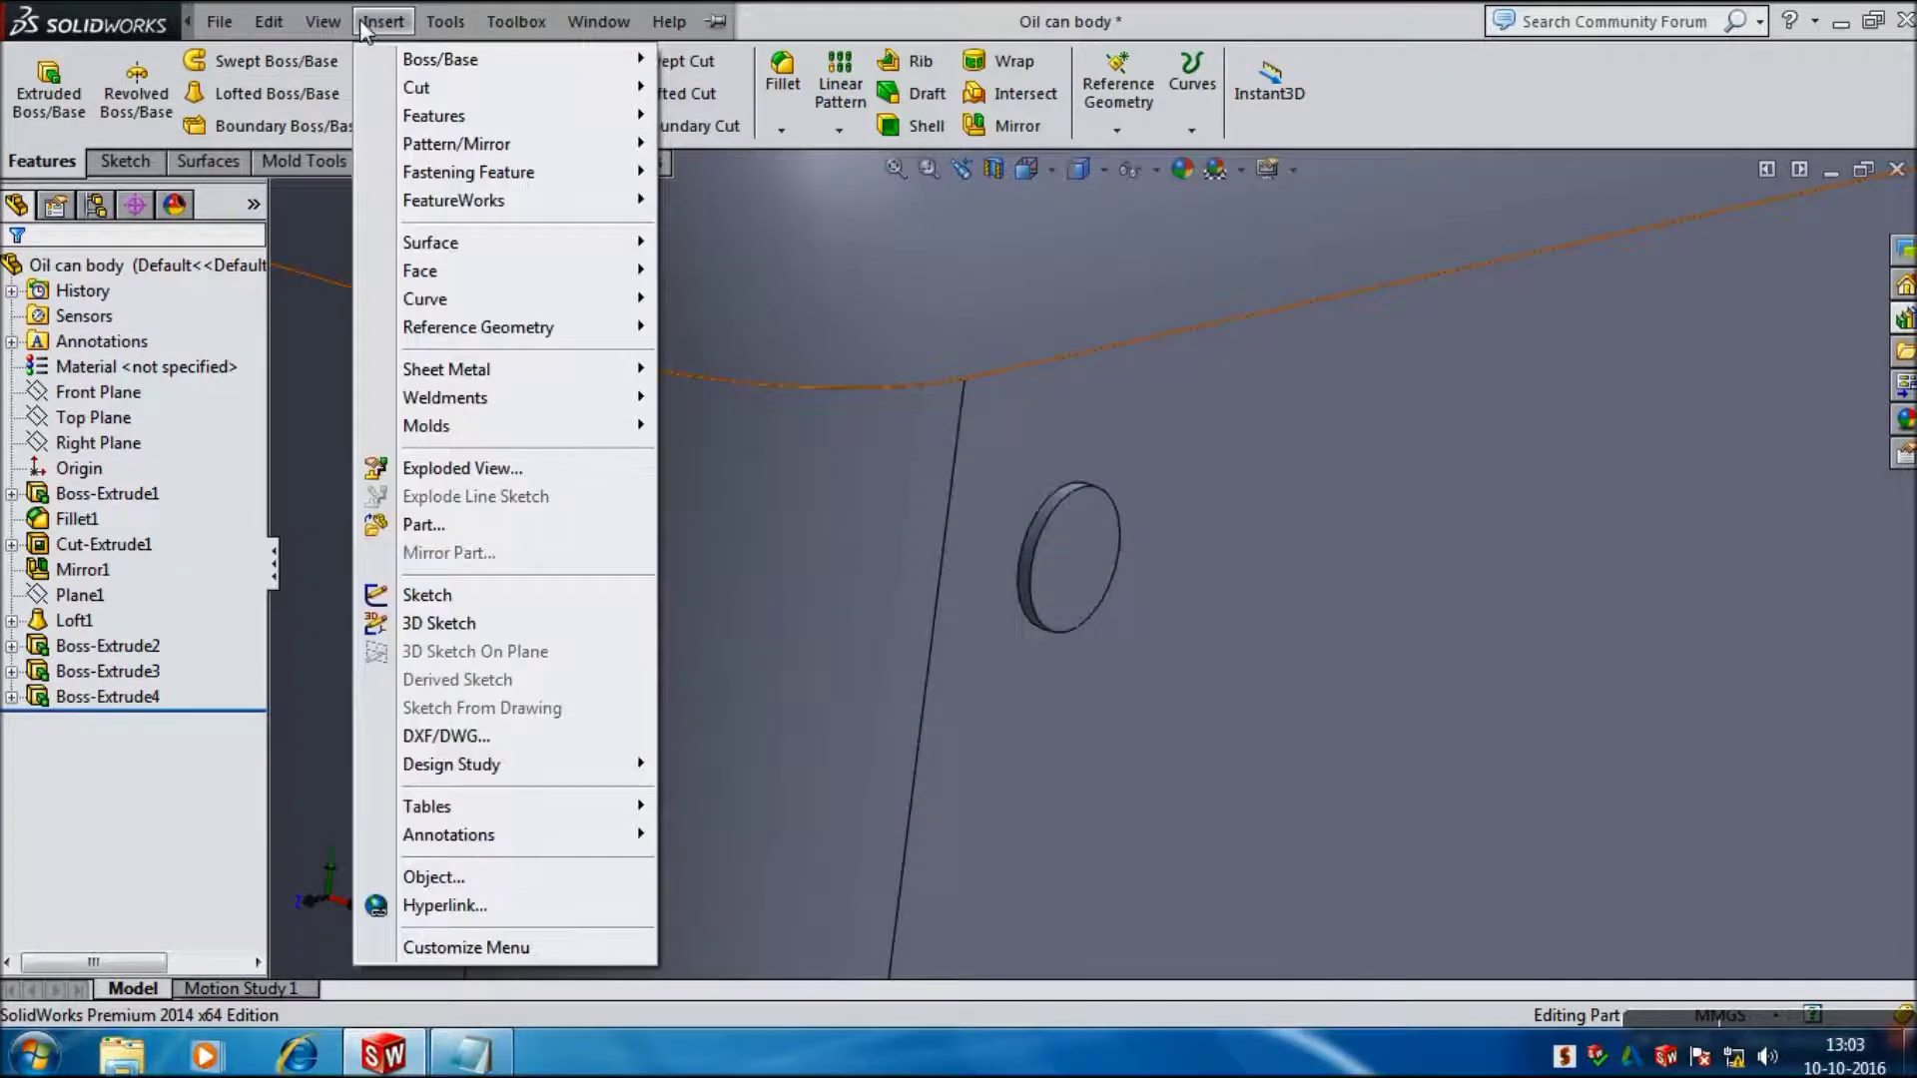
mouse_move(434, 116)
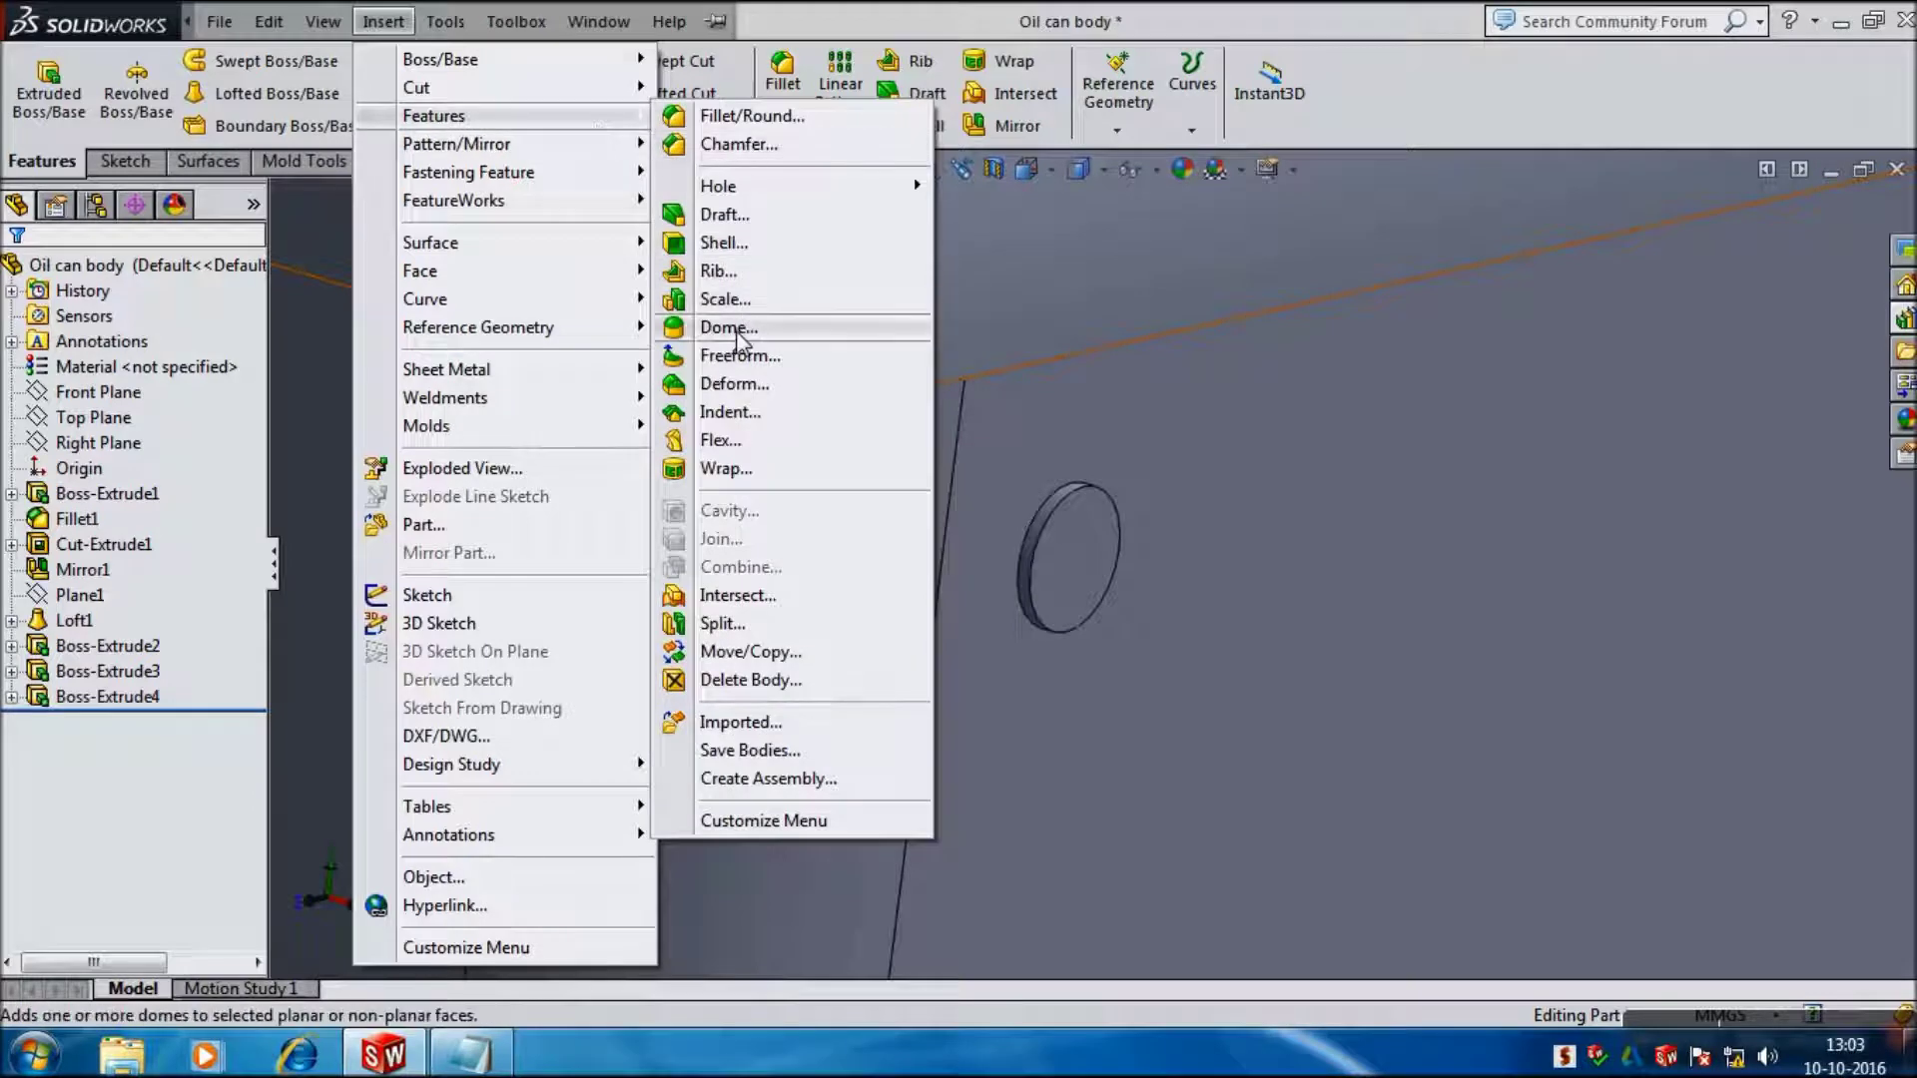
left_click(741, 330)
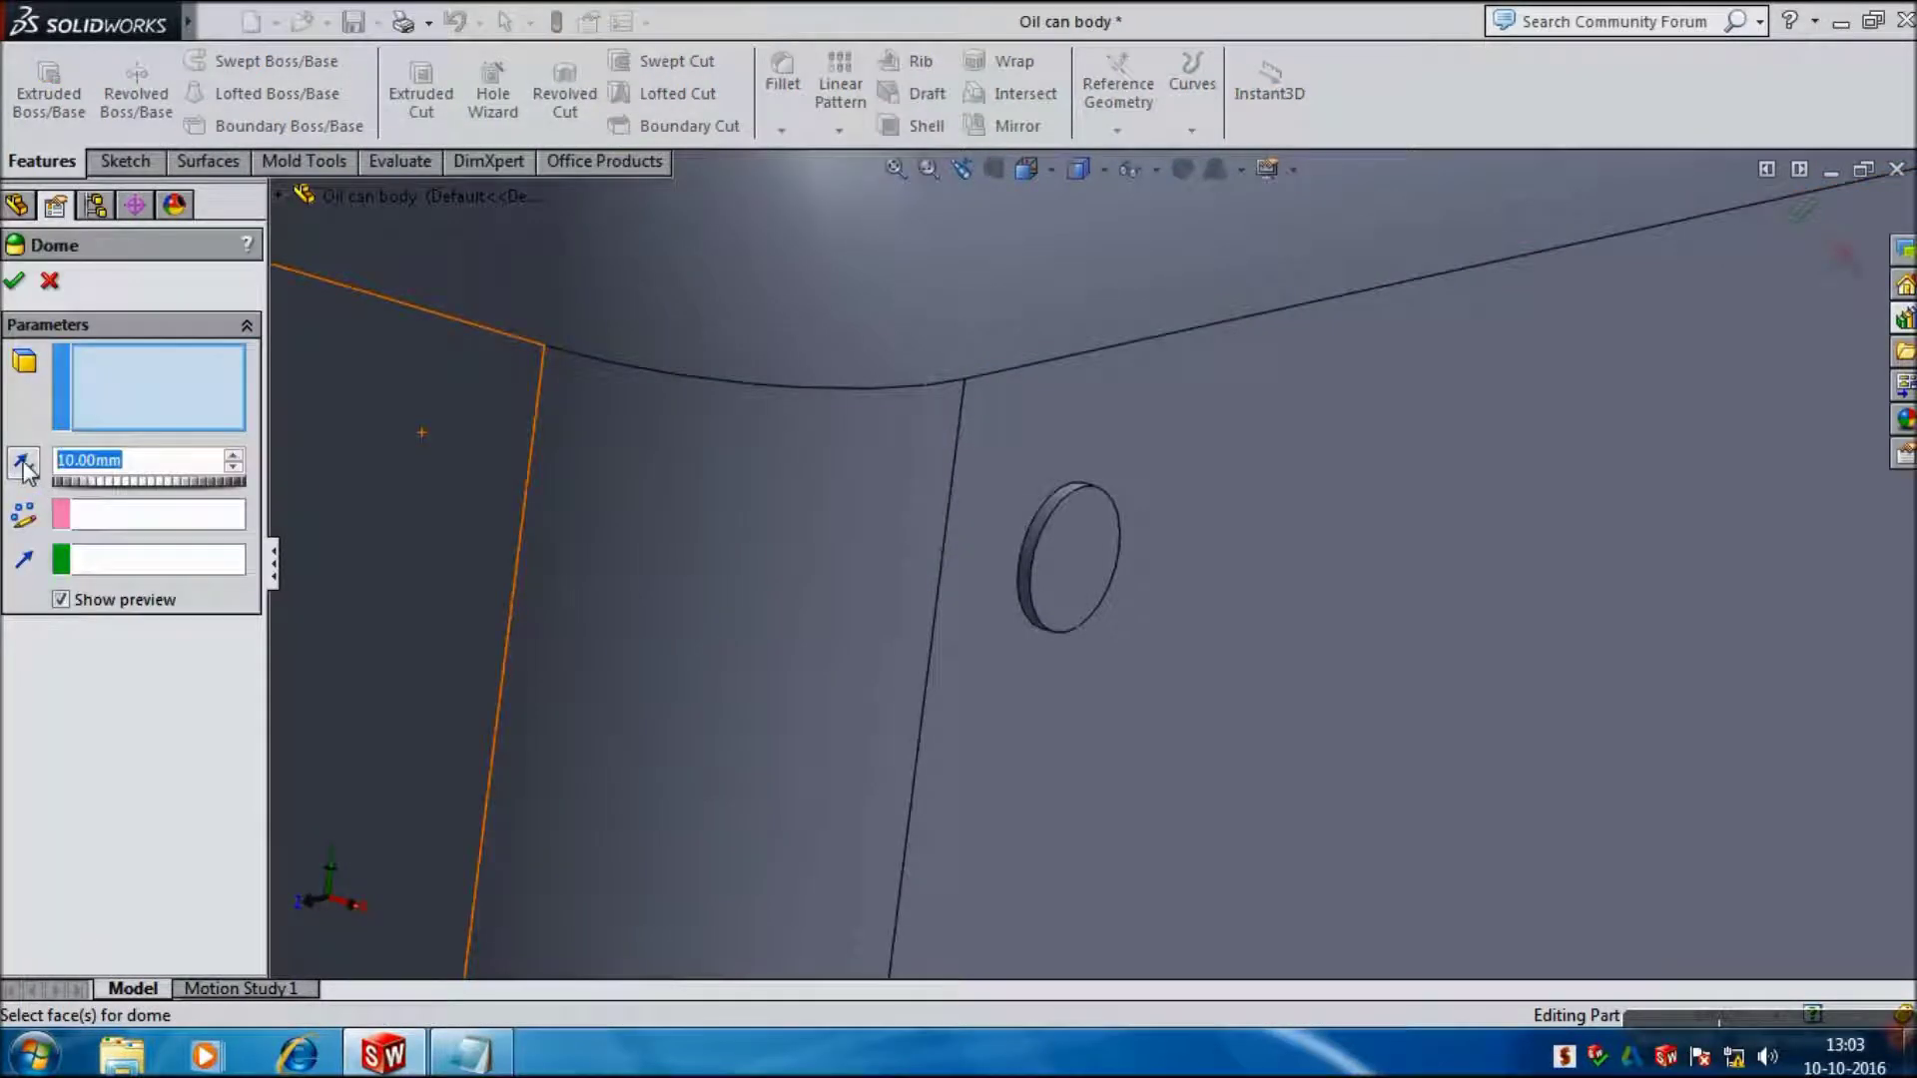
type(".")
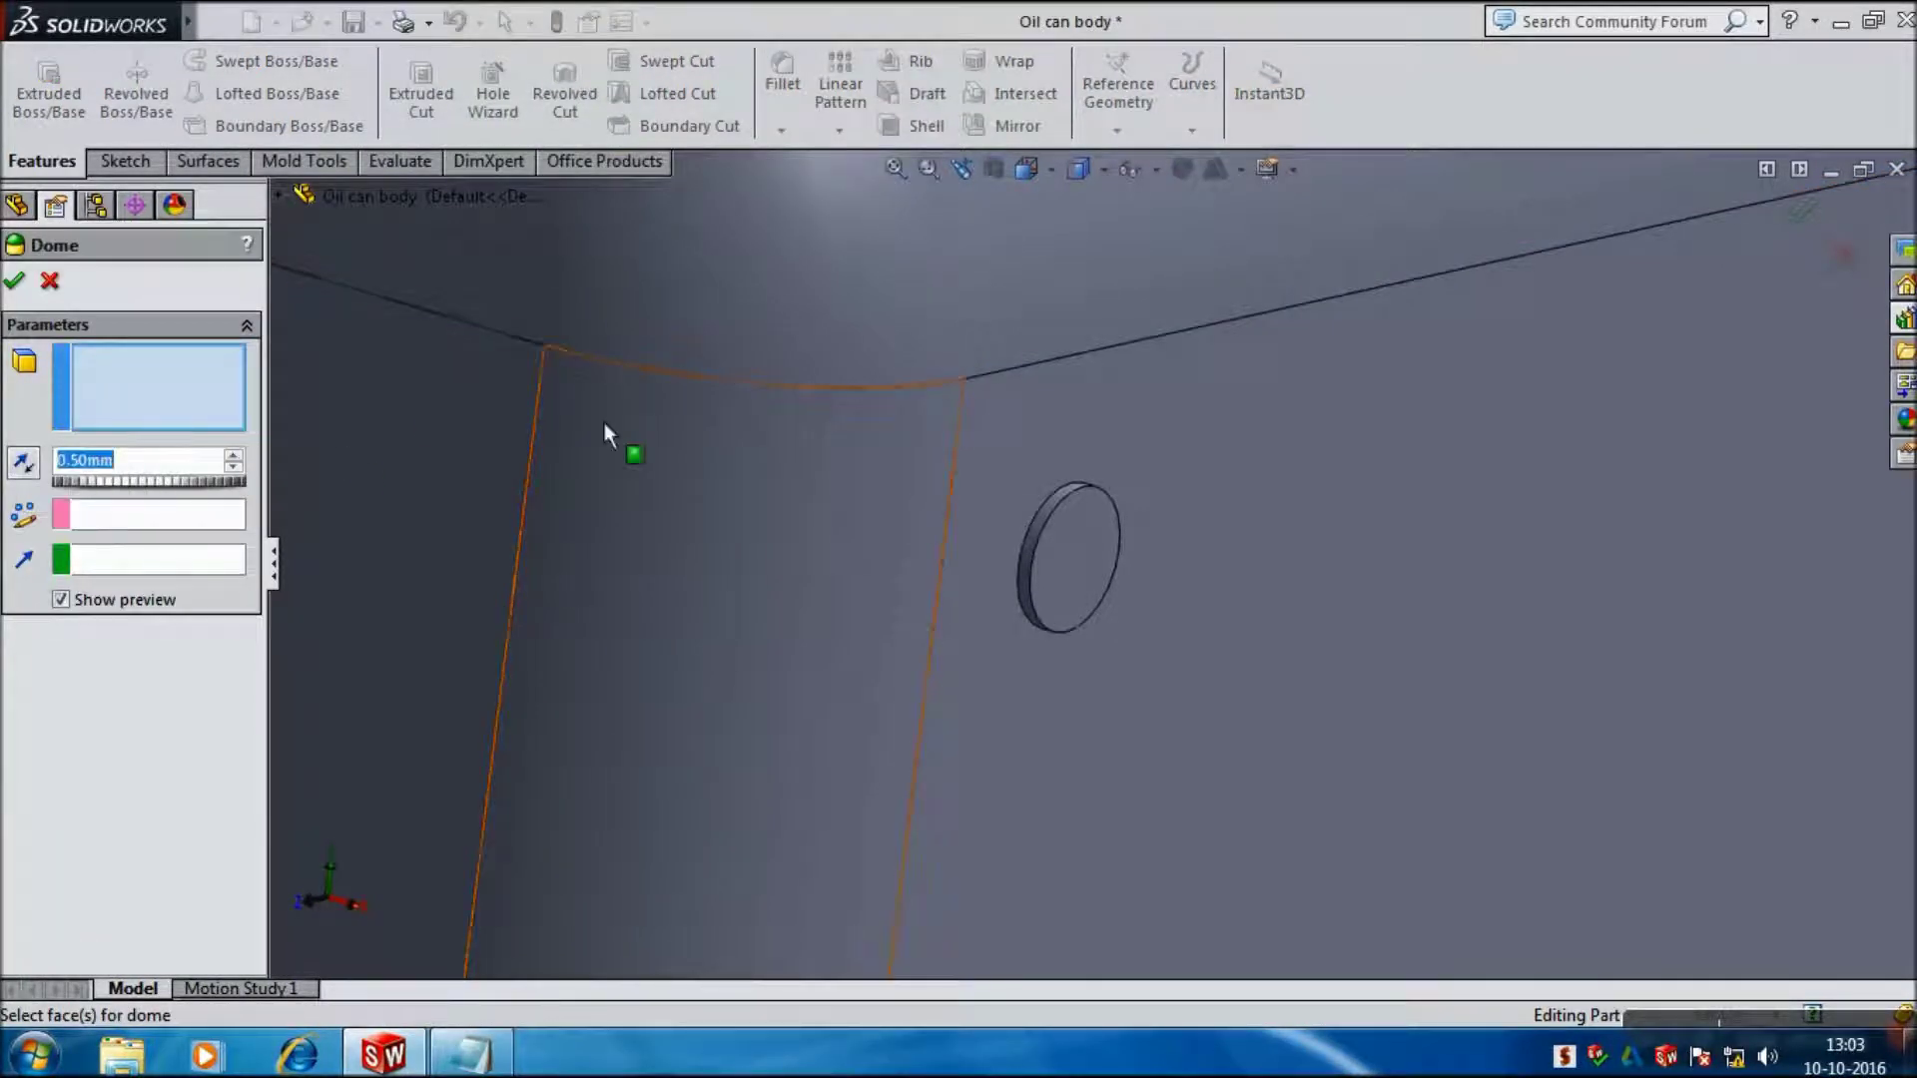
left_click(1076, 541)
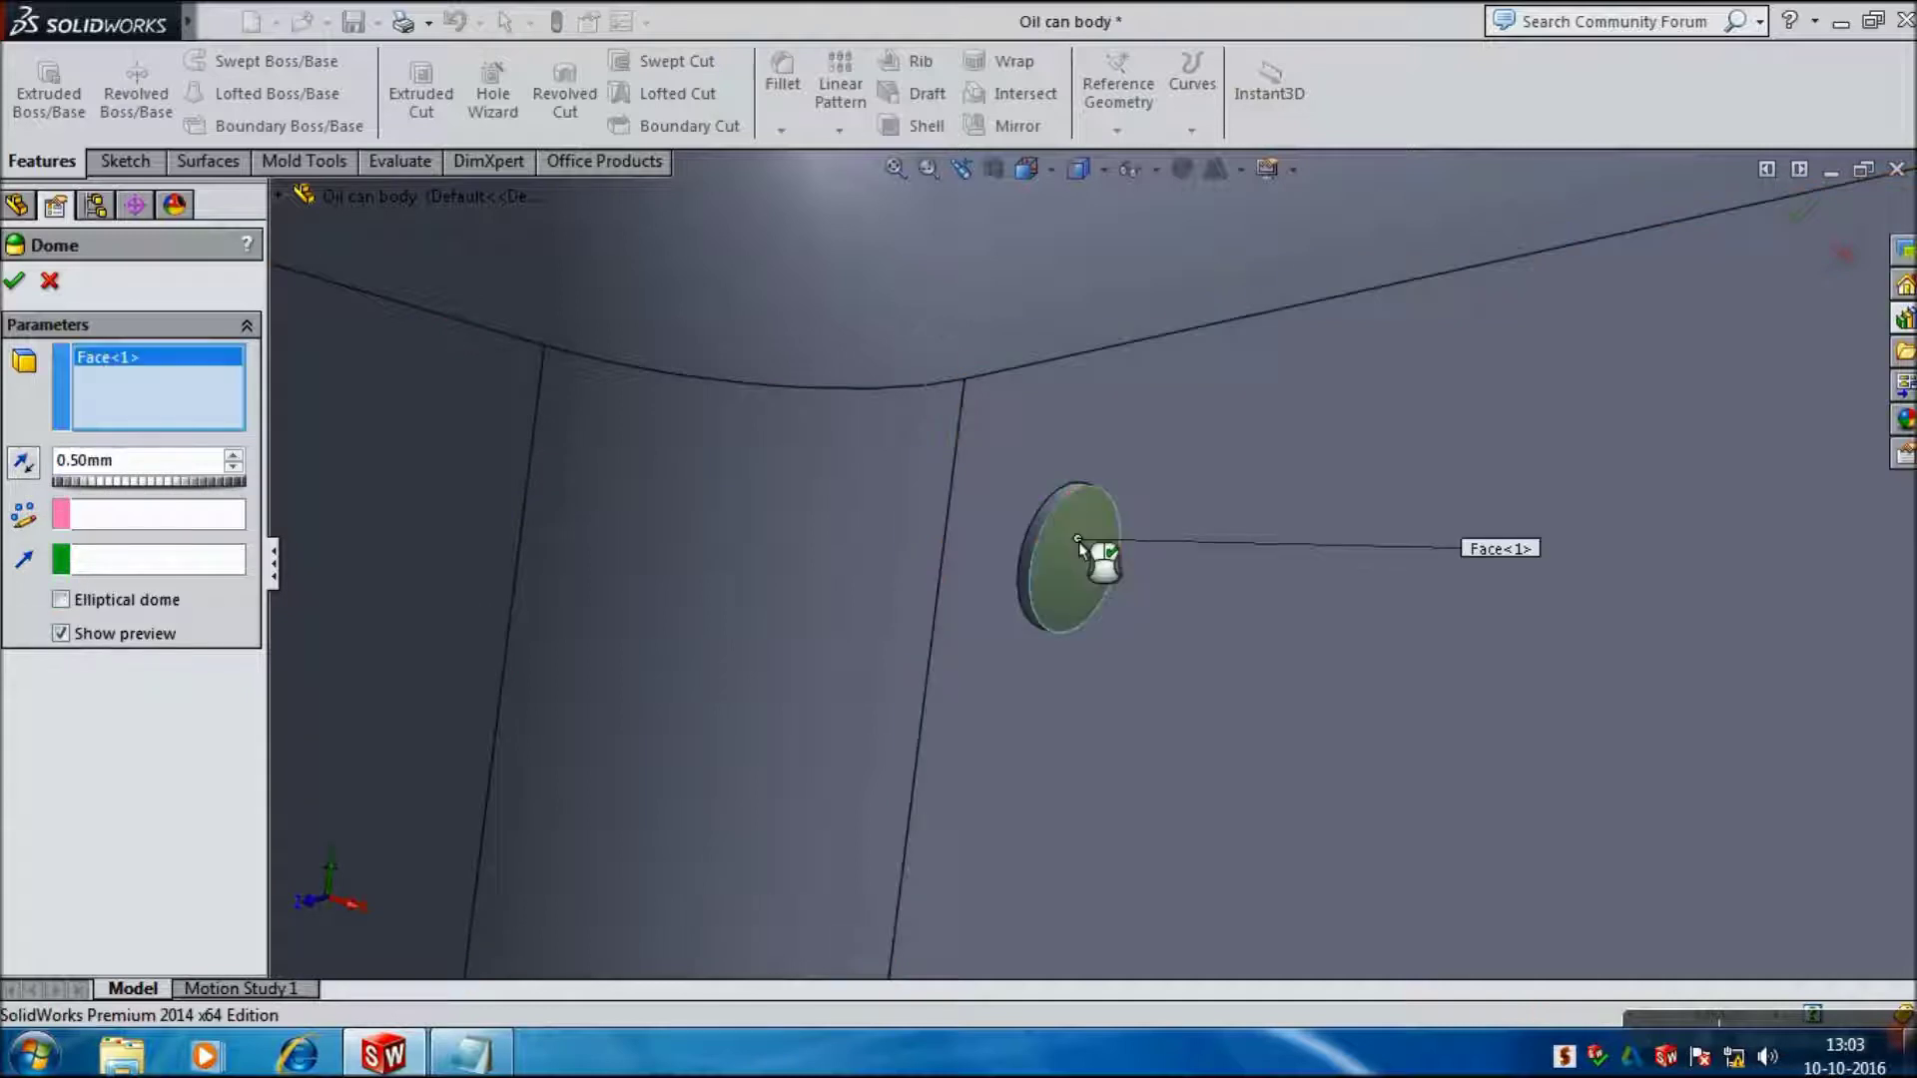
left_click(14, 281)
scroll(889, 483, "up", 5)
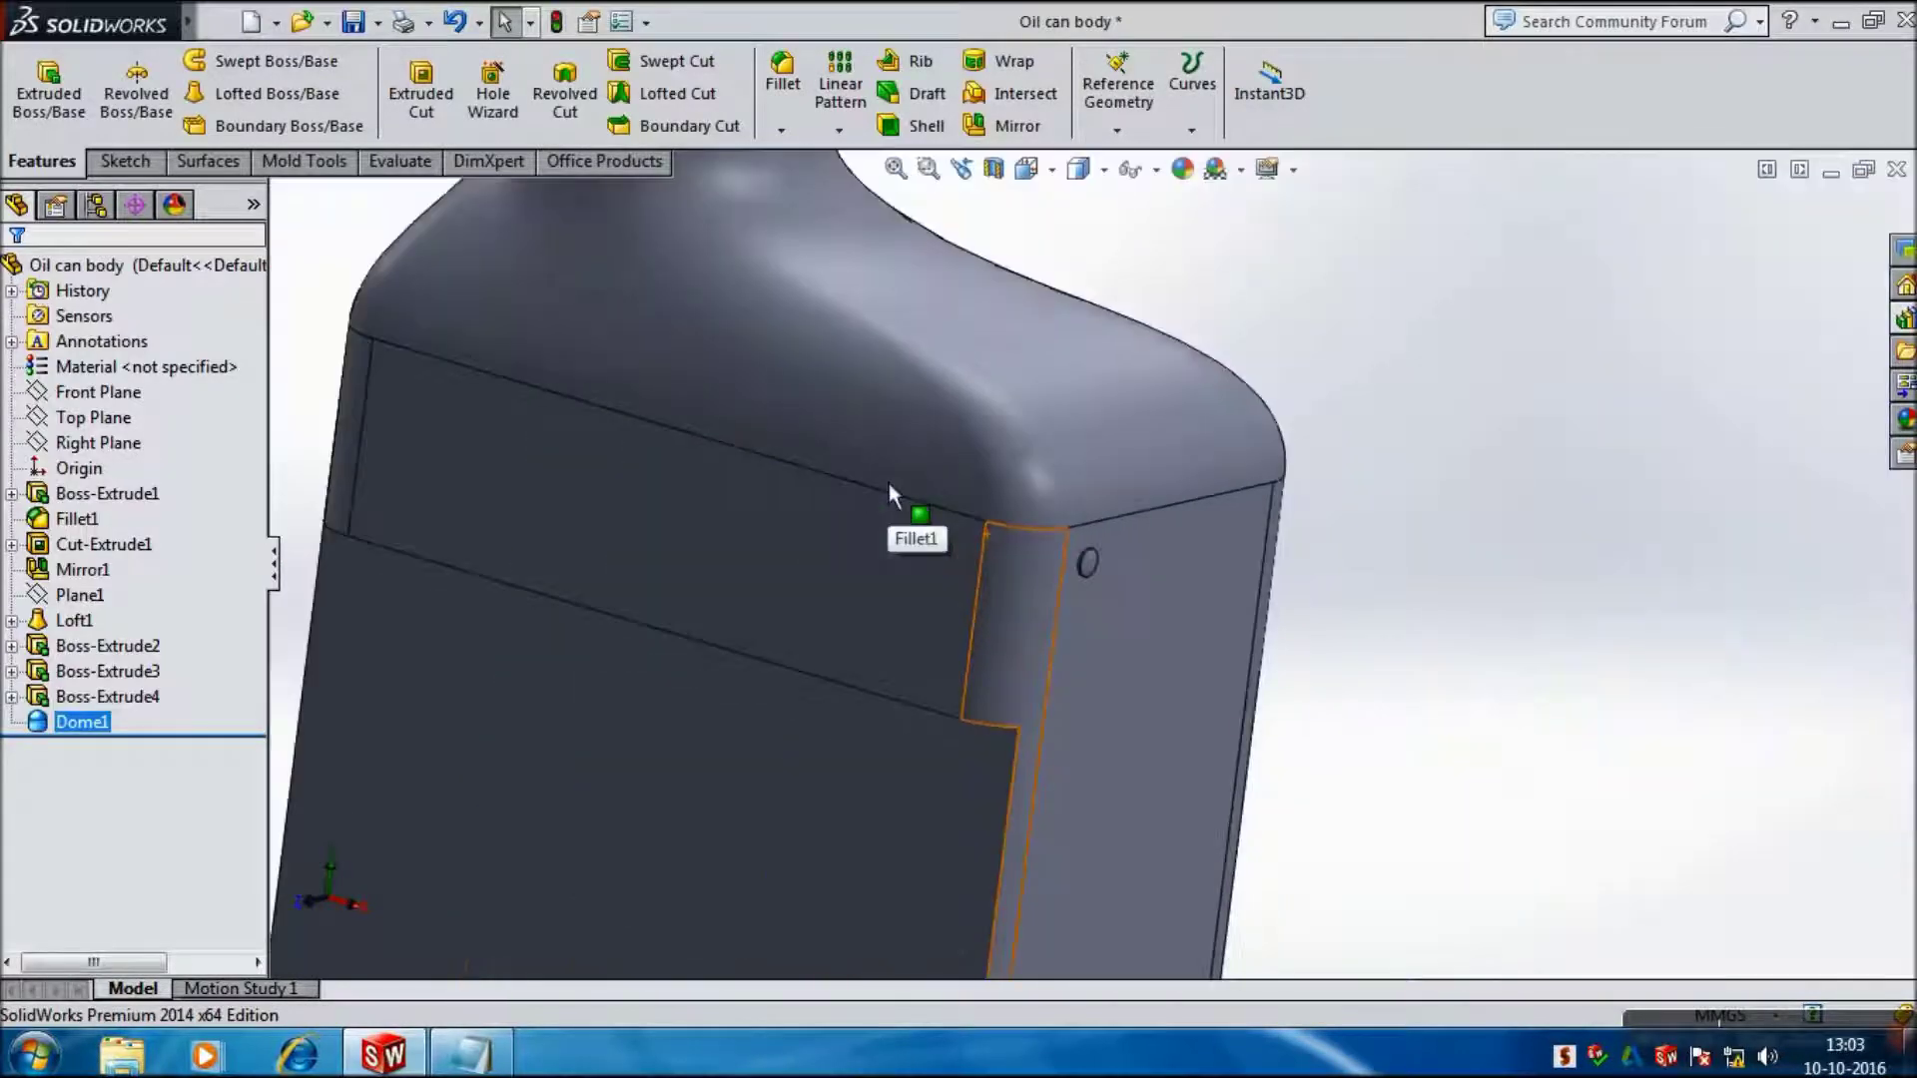
left_click(1613, 603)
scroll(1614, 603, "up", 2)
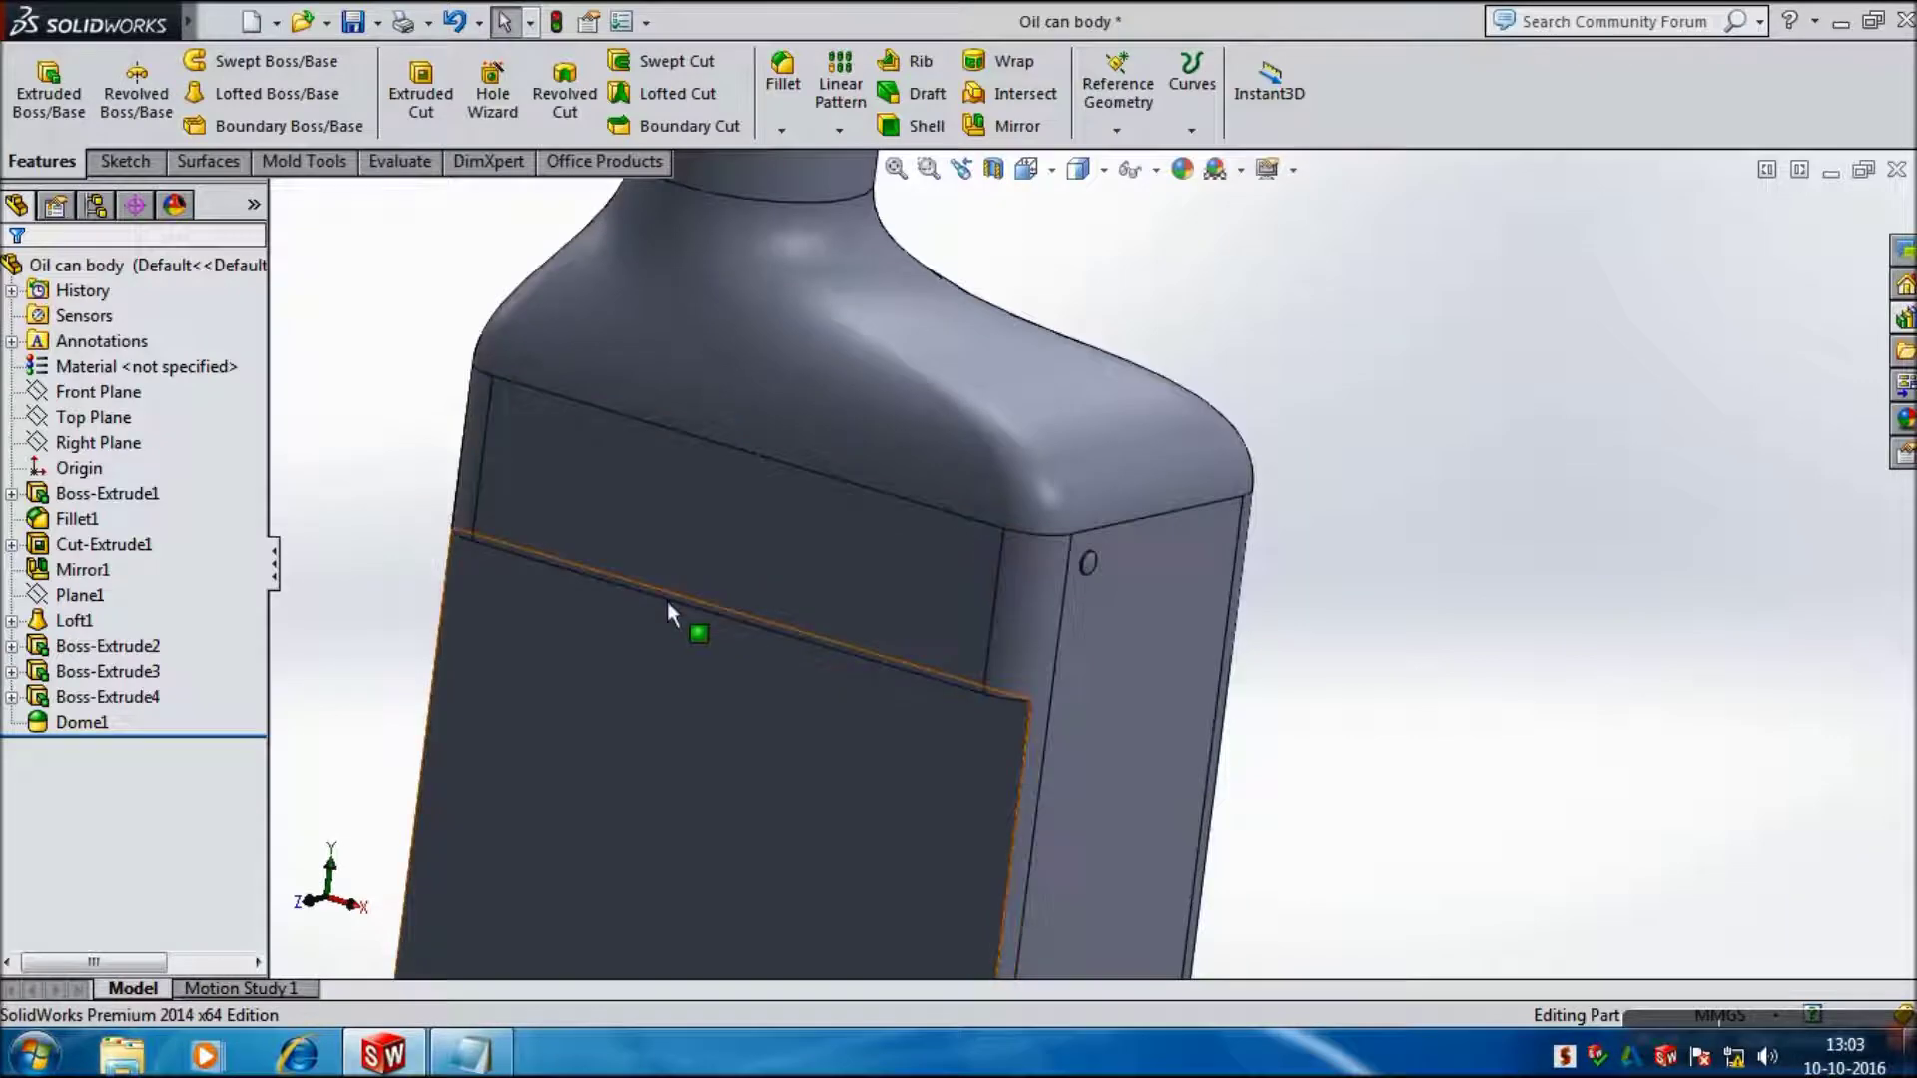
scroll(593, 291, "up", 2)
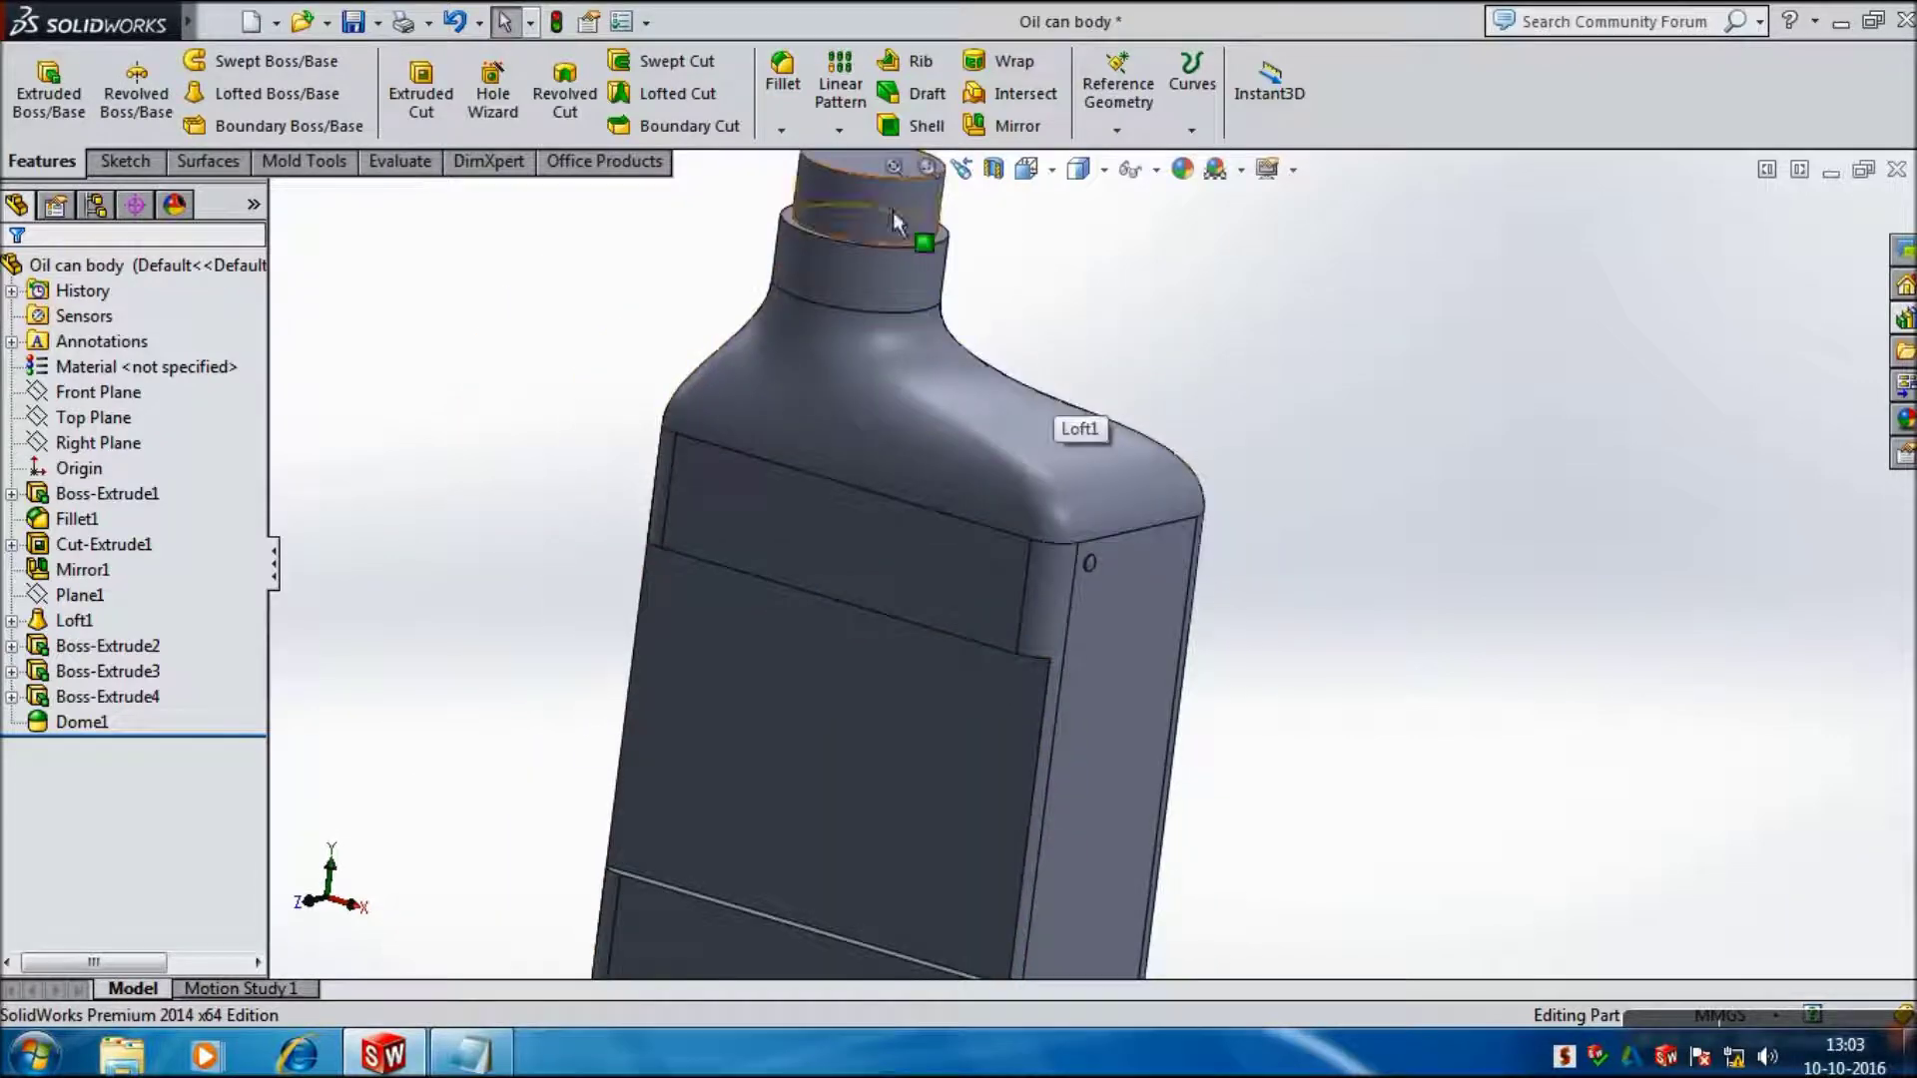
left_click(836, 129)
left_click(898, 323)
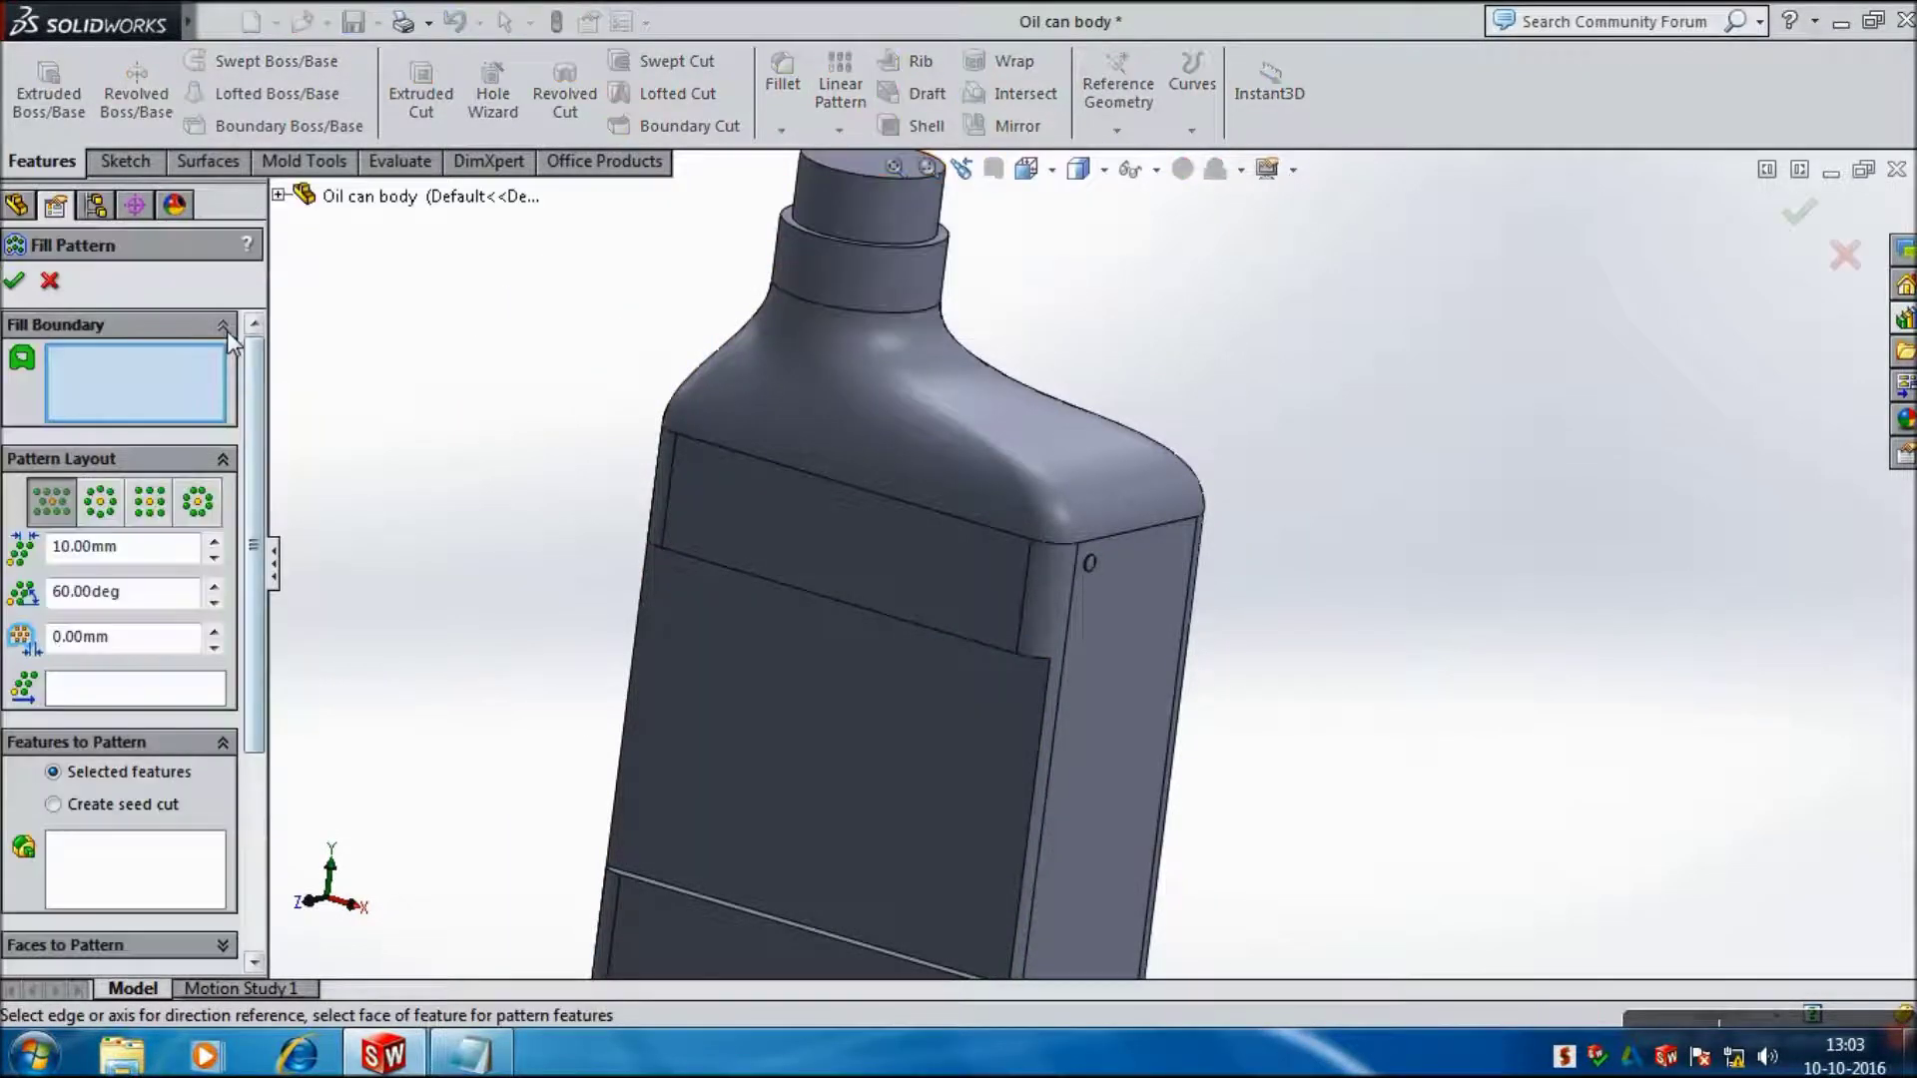
left_click(982, 740)
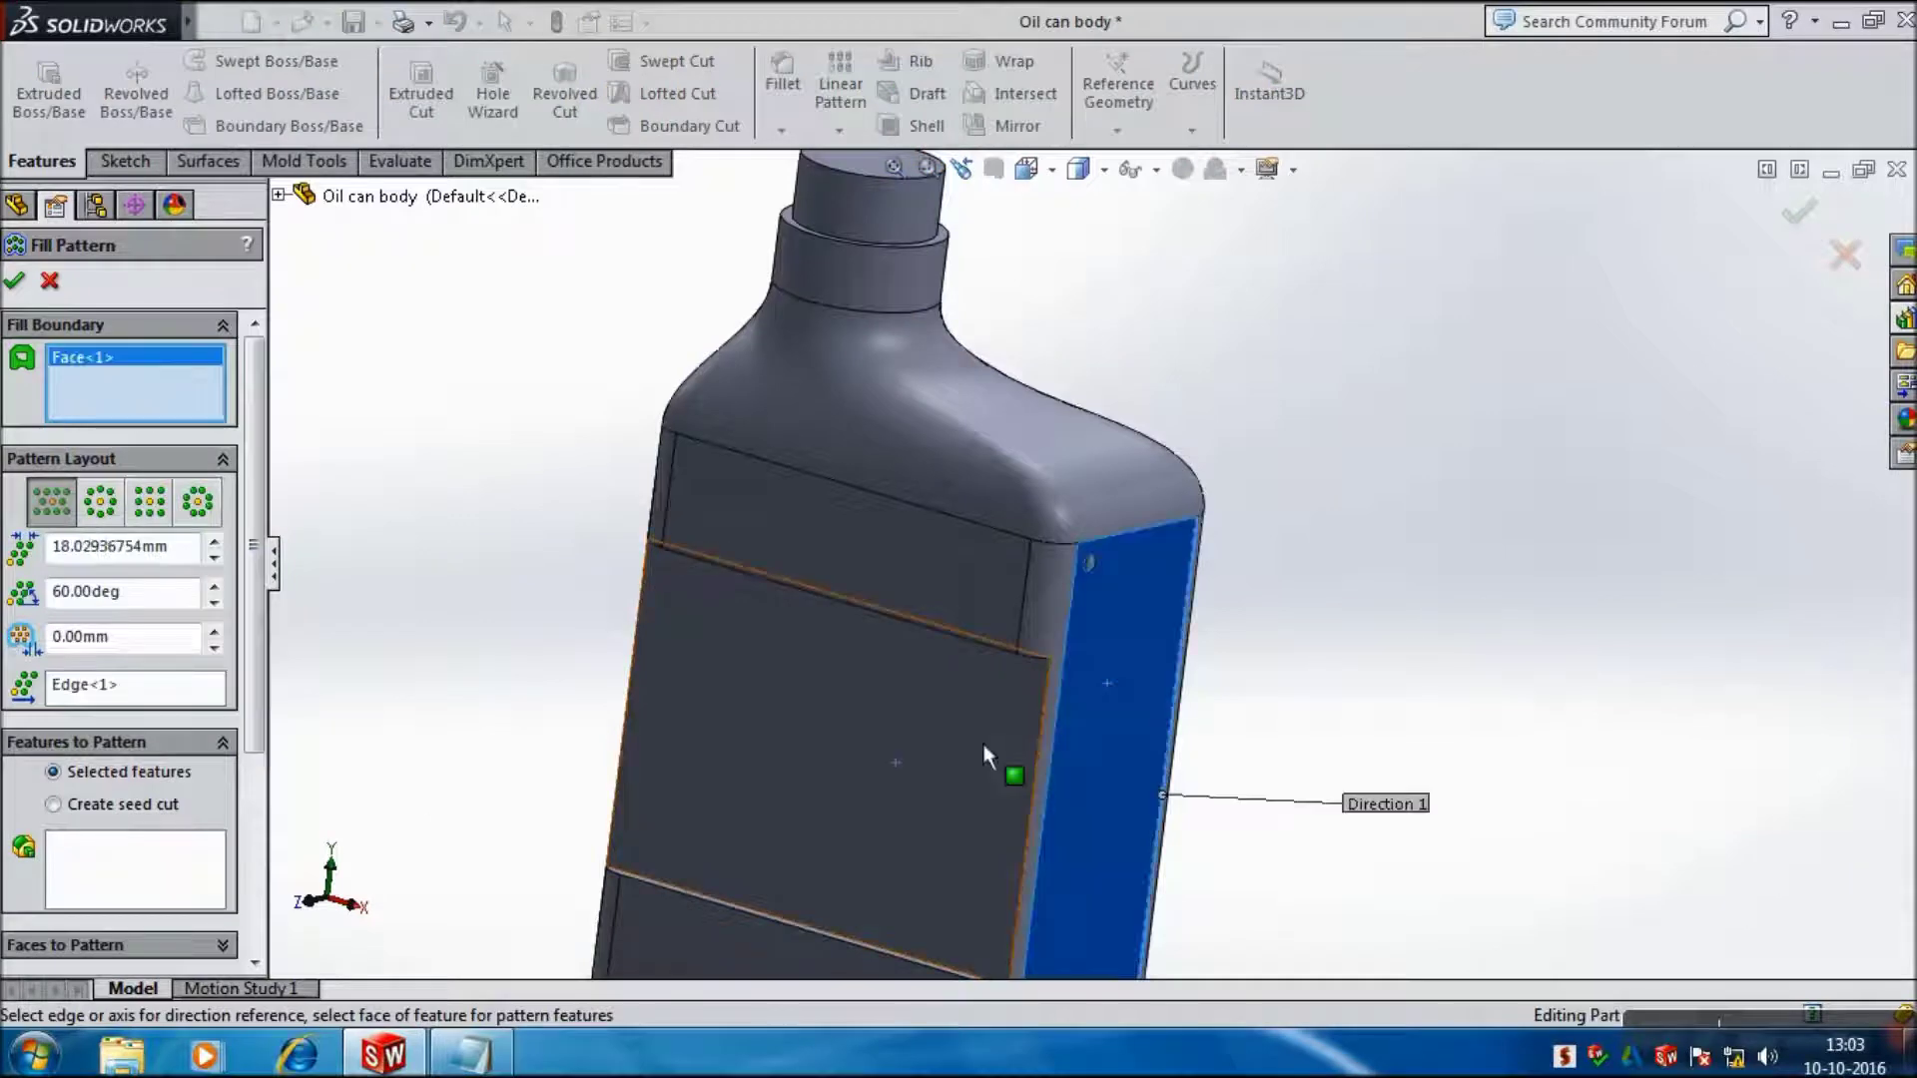
left_click(112, 863)
scroll(1126, 583, "down", 3)
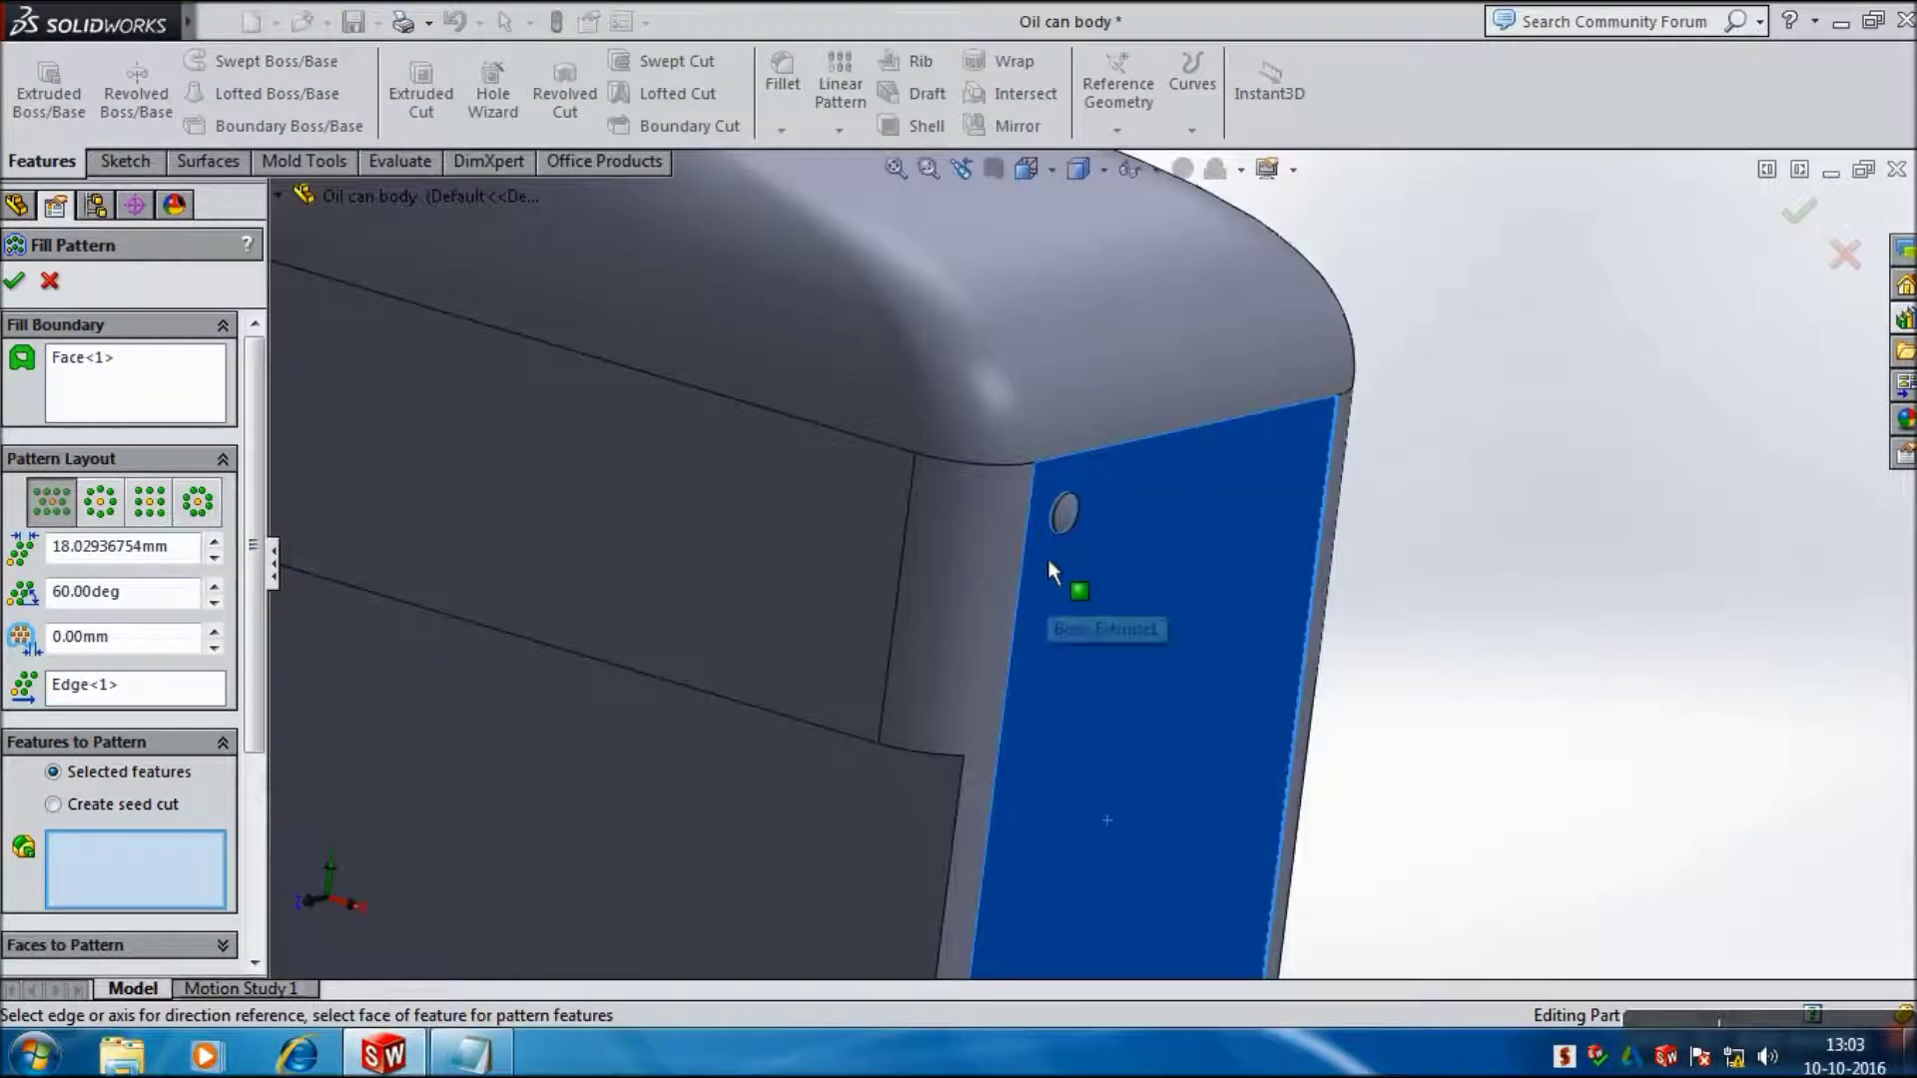
scroll(1046, 557, "down", 3)
scroll(1076, 473, "down", 3)
left_click(1001, 448)
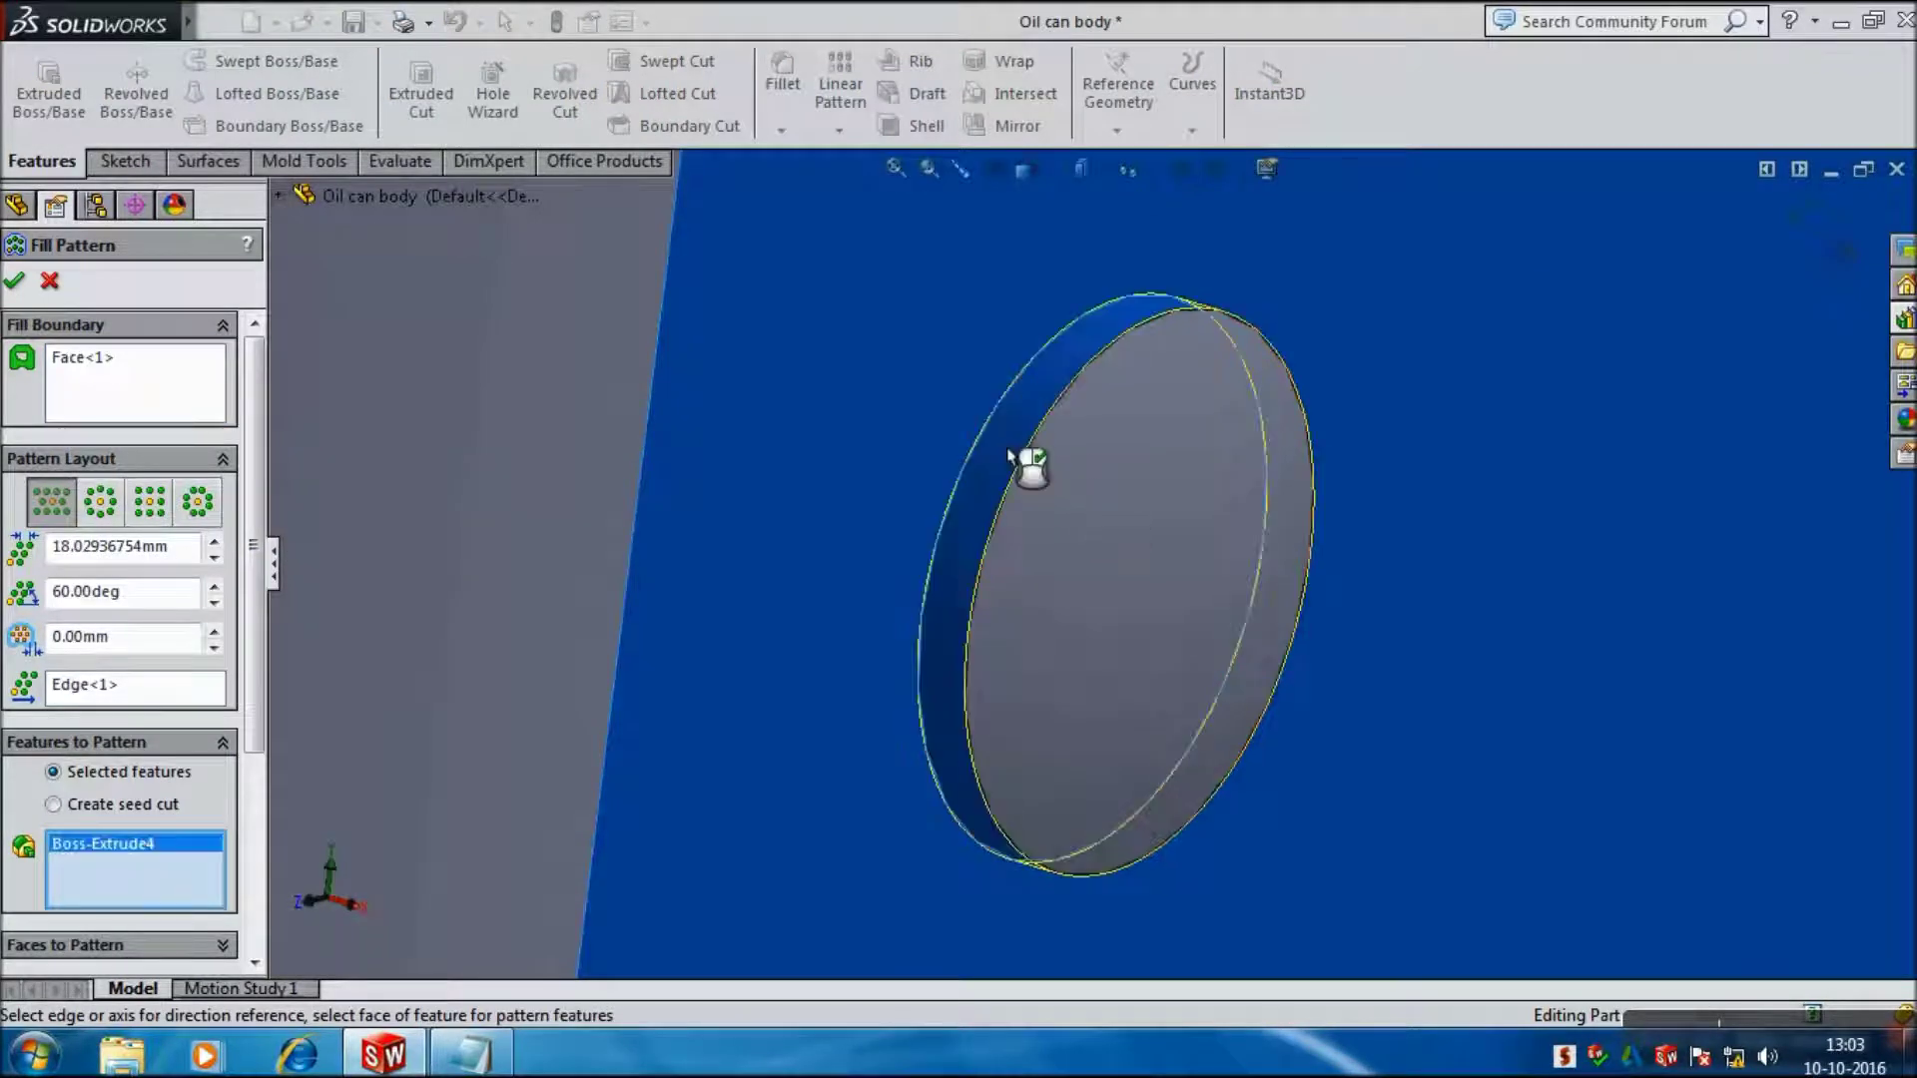
left_click(1111, 500)
scroll(1083, 507, "up", 3)
scroll(1082, 503, "up", 5)
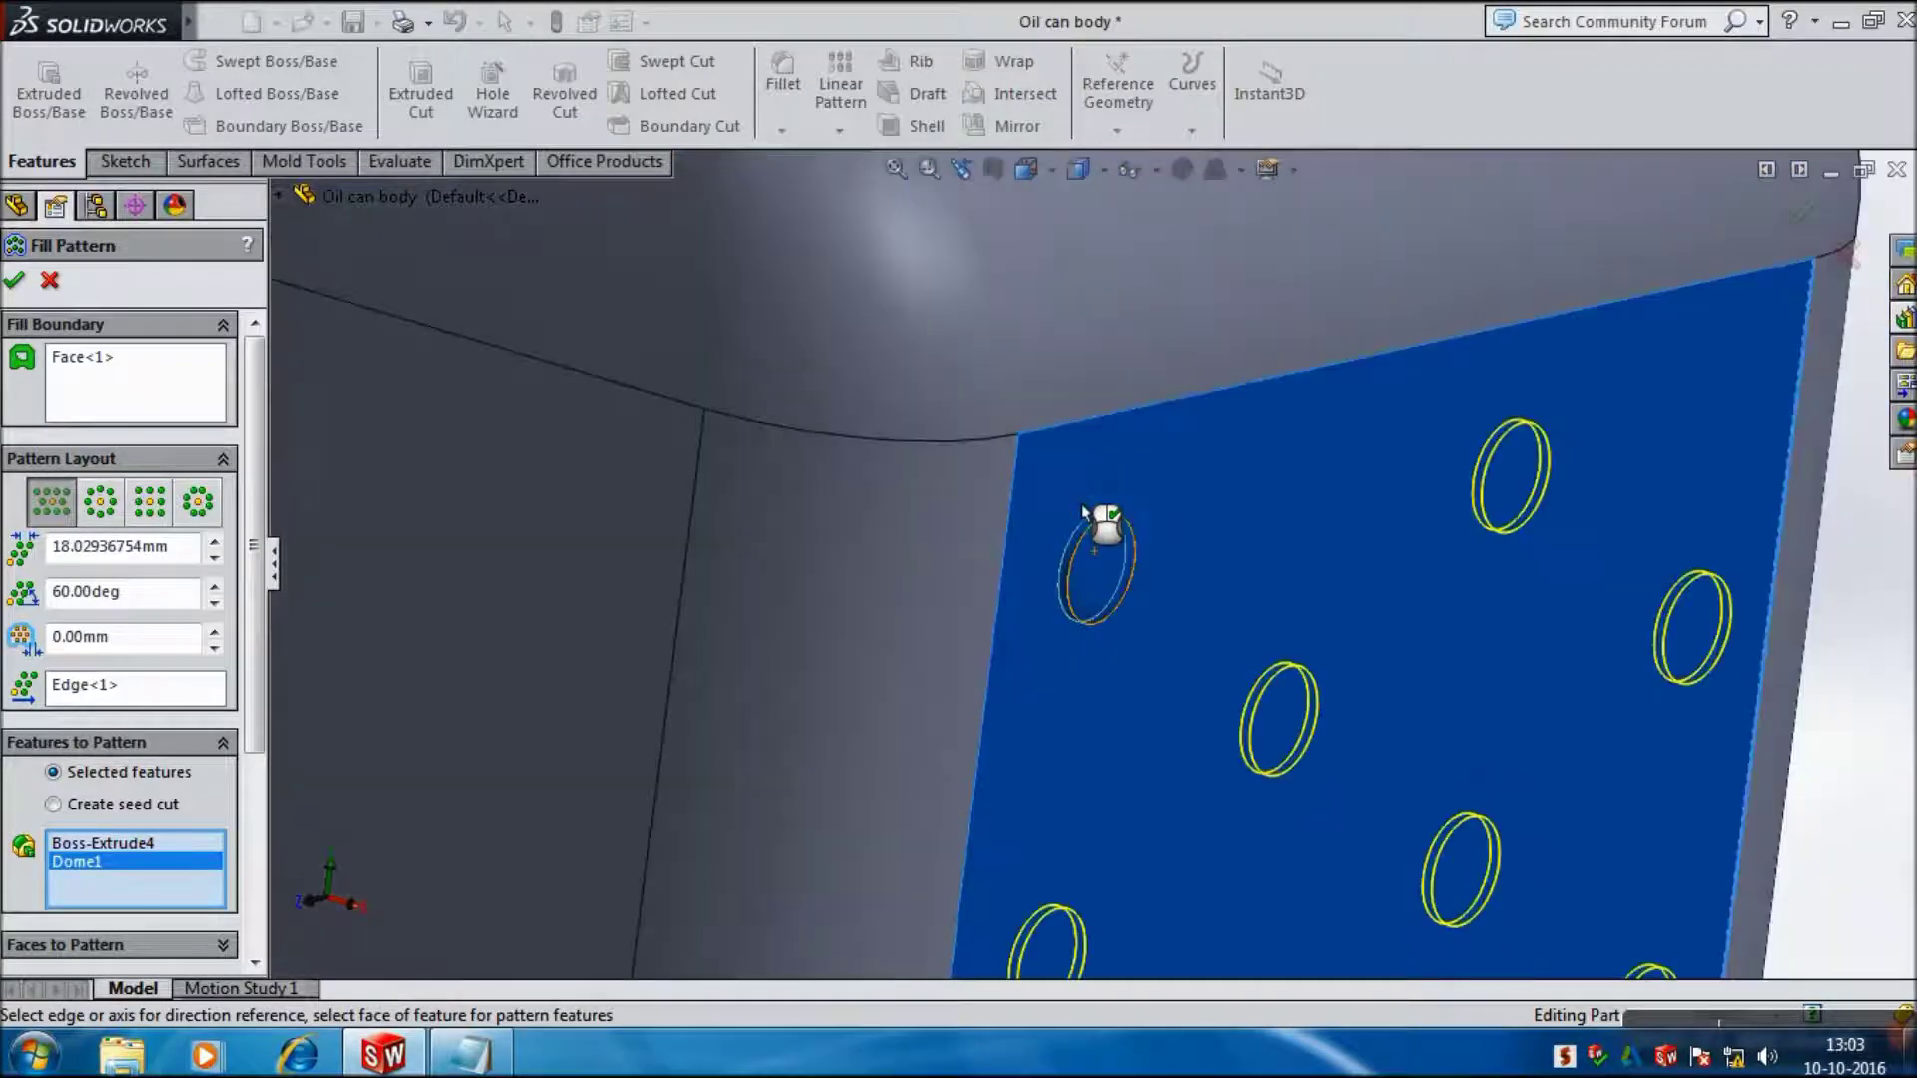
scroll(1094, 519, "up", 4)
left_click_drag(182, 549, 42, 554)
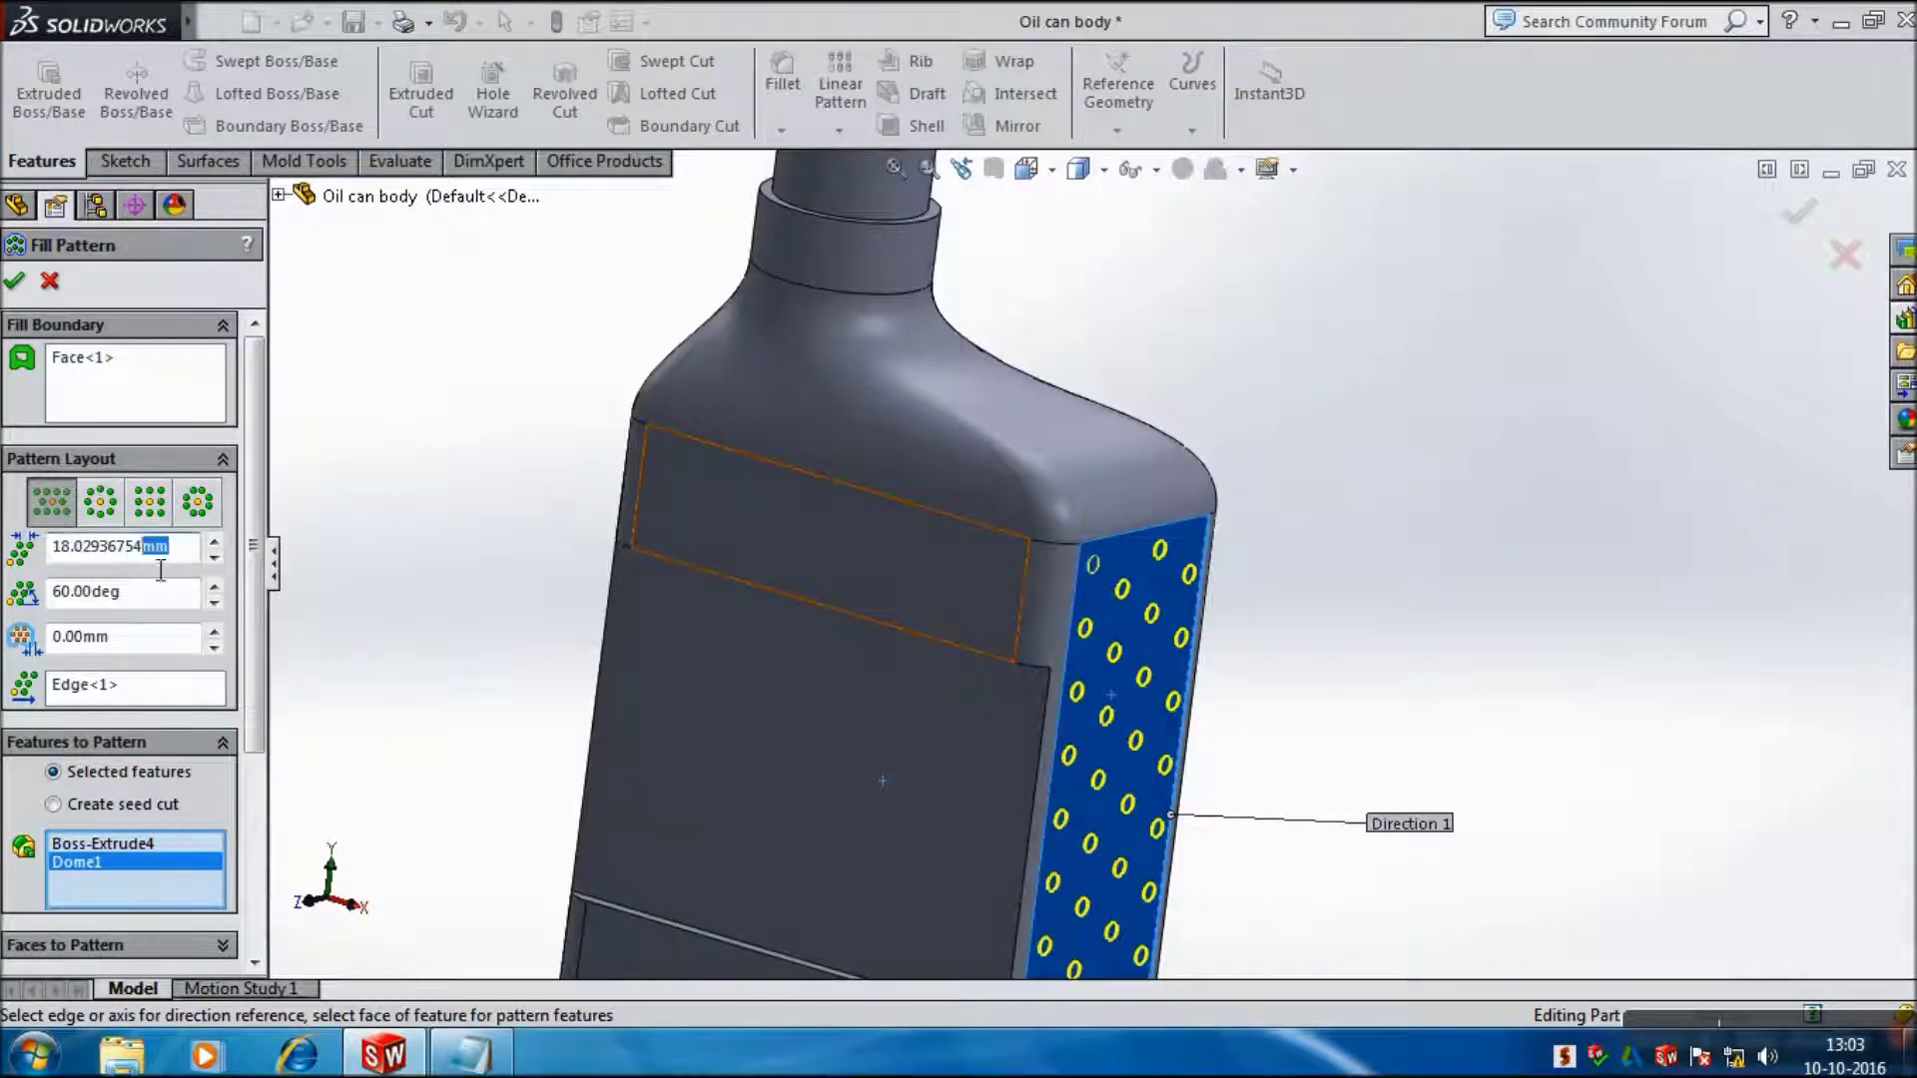
type("18")
key("Return")
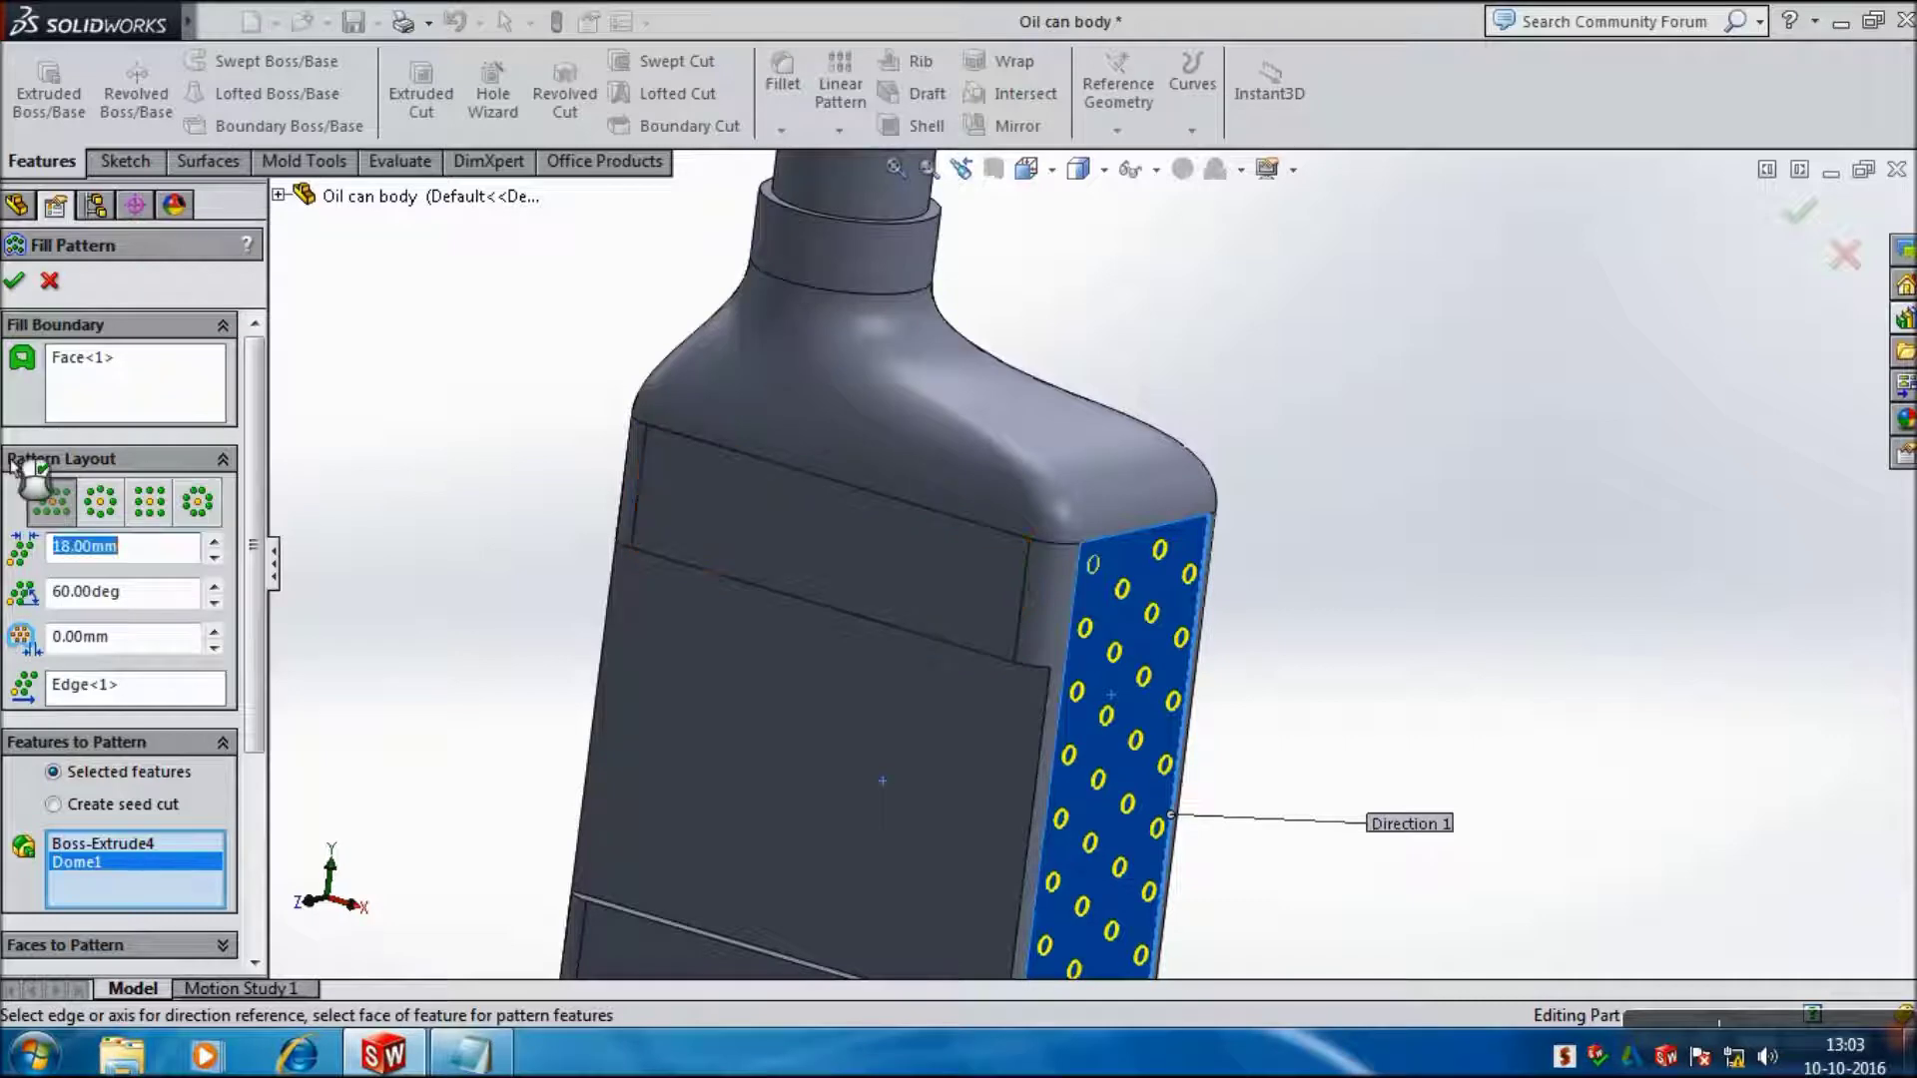
key("f")
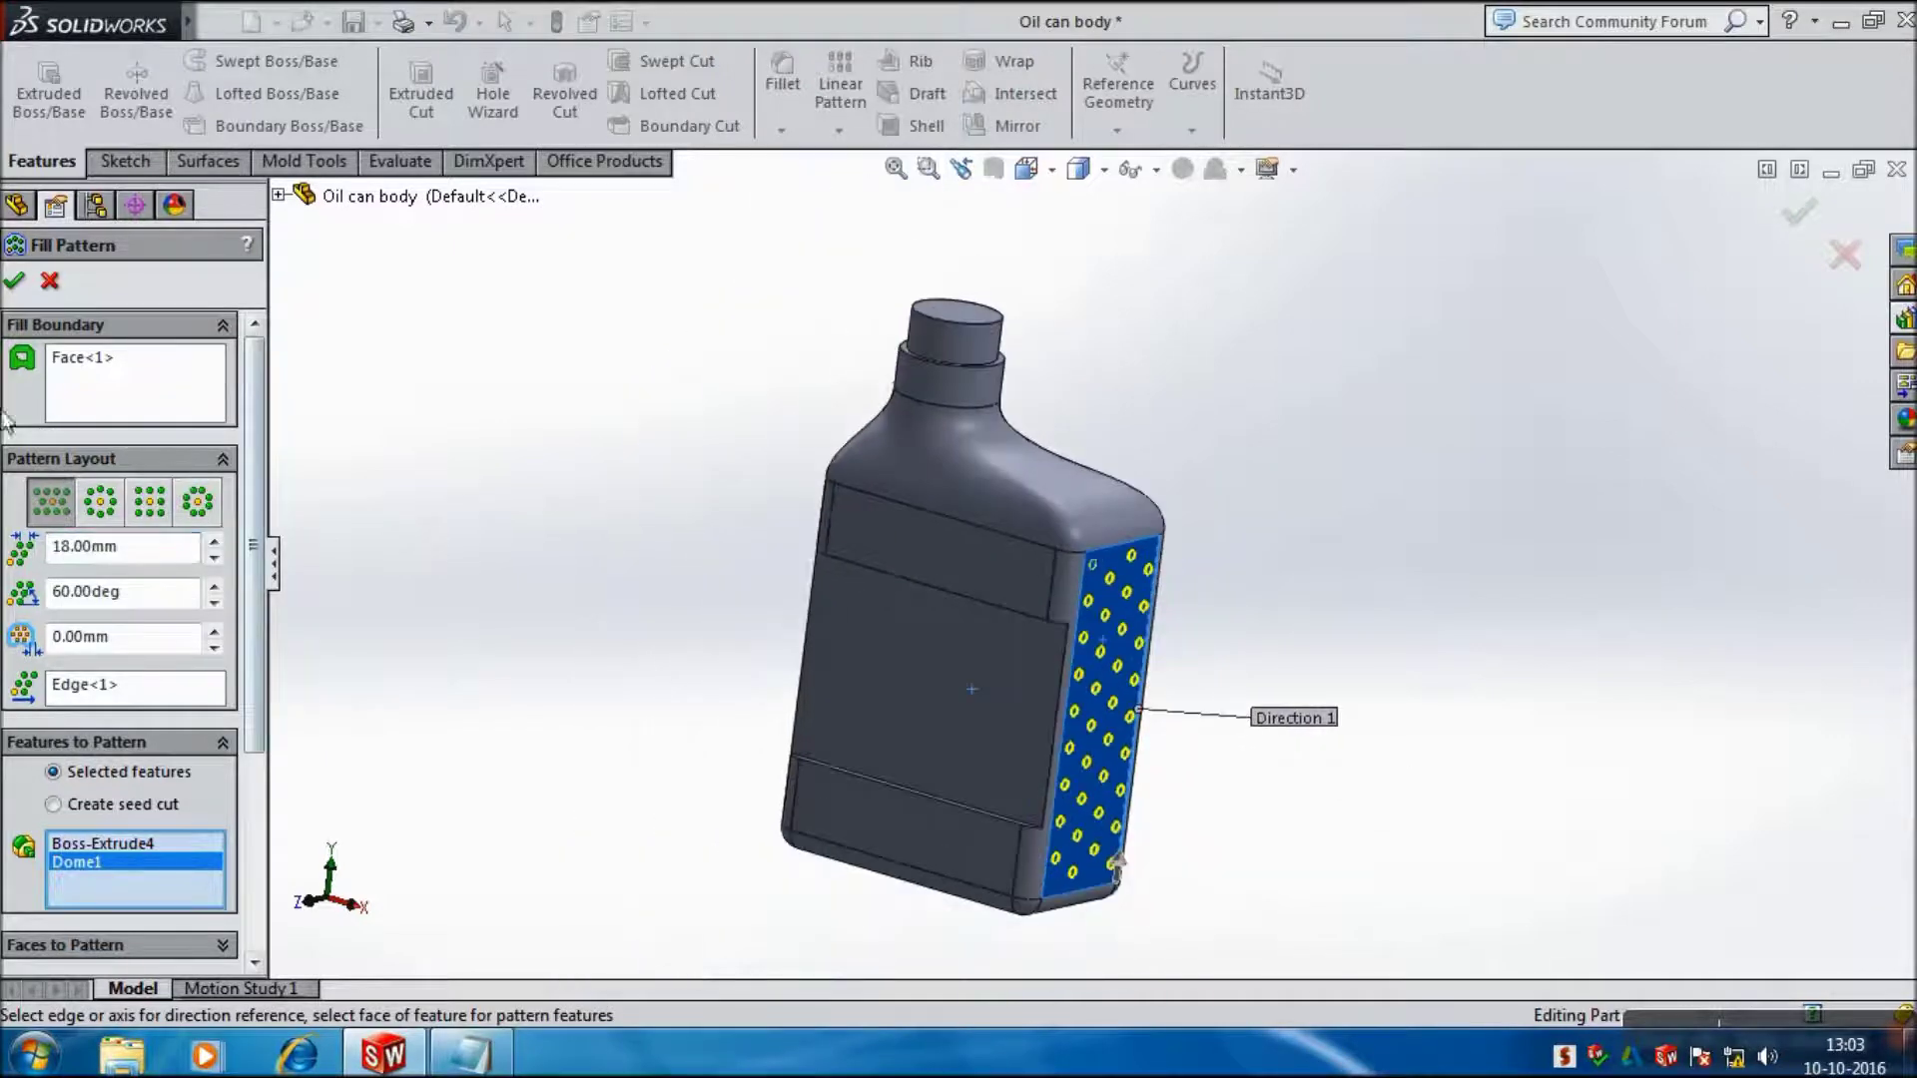
left_click(12, 284)
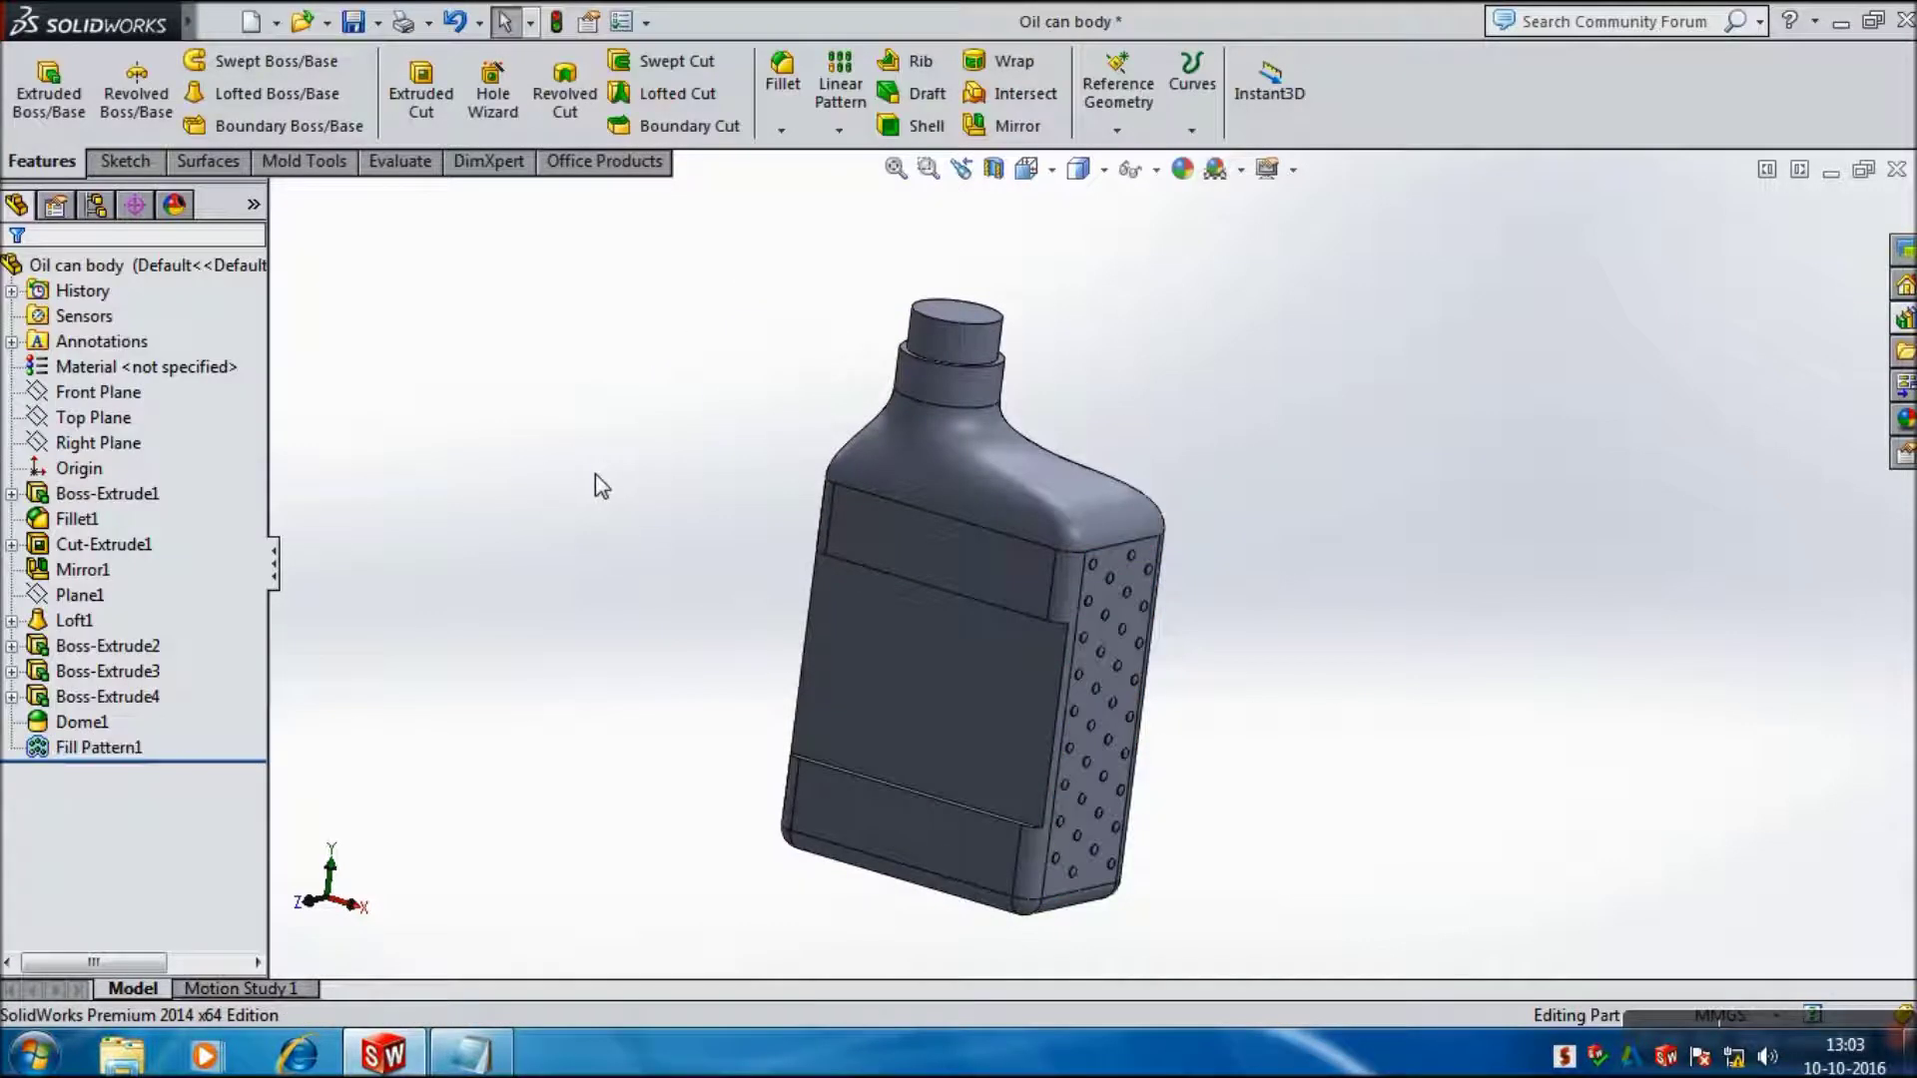
mouse_move(791, 513)
middle_mouse_down()
mouse_move(629, 496)
mouse_move(637, 522)
mouse_move(813, 501)
mouse_move(705, 525)
mouse_move(966, 646)
middle_mouse_up()
scroll(967, 645, "up", 2)
scroll(553, 603, "down", 2)
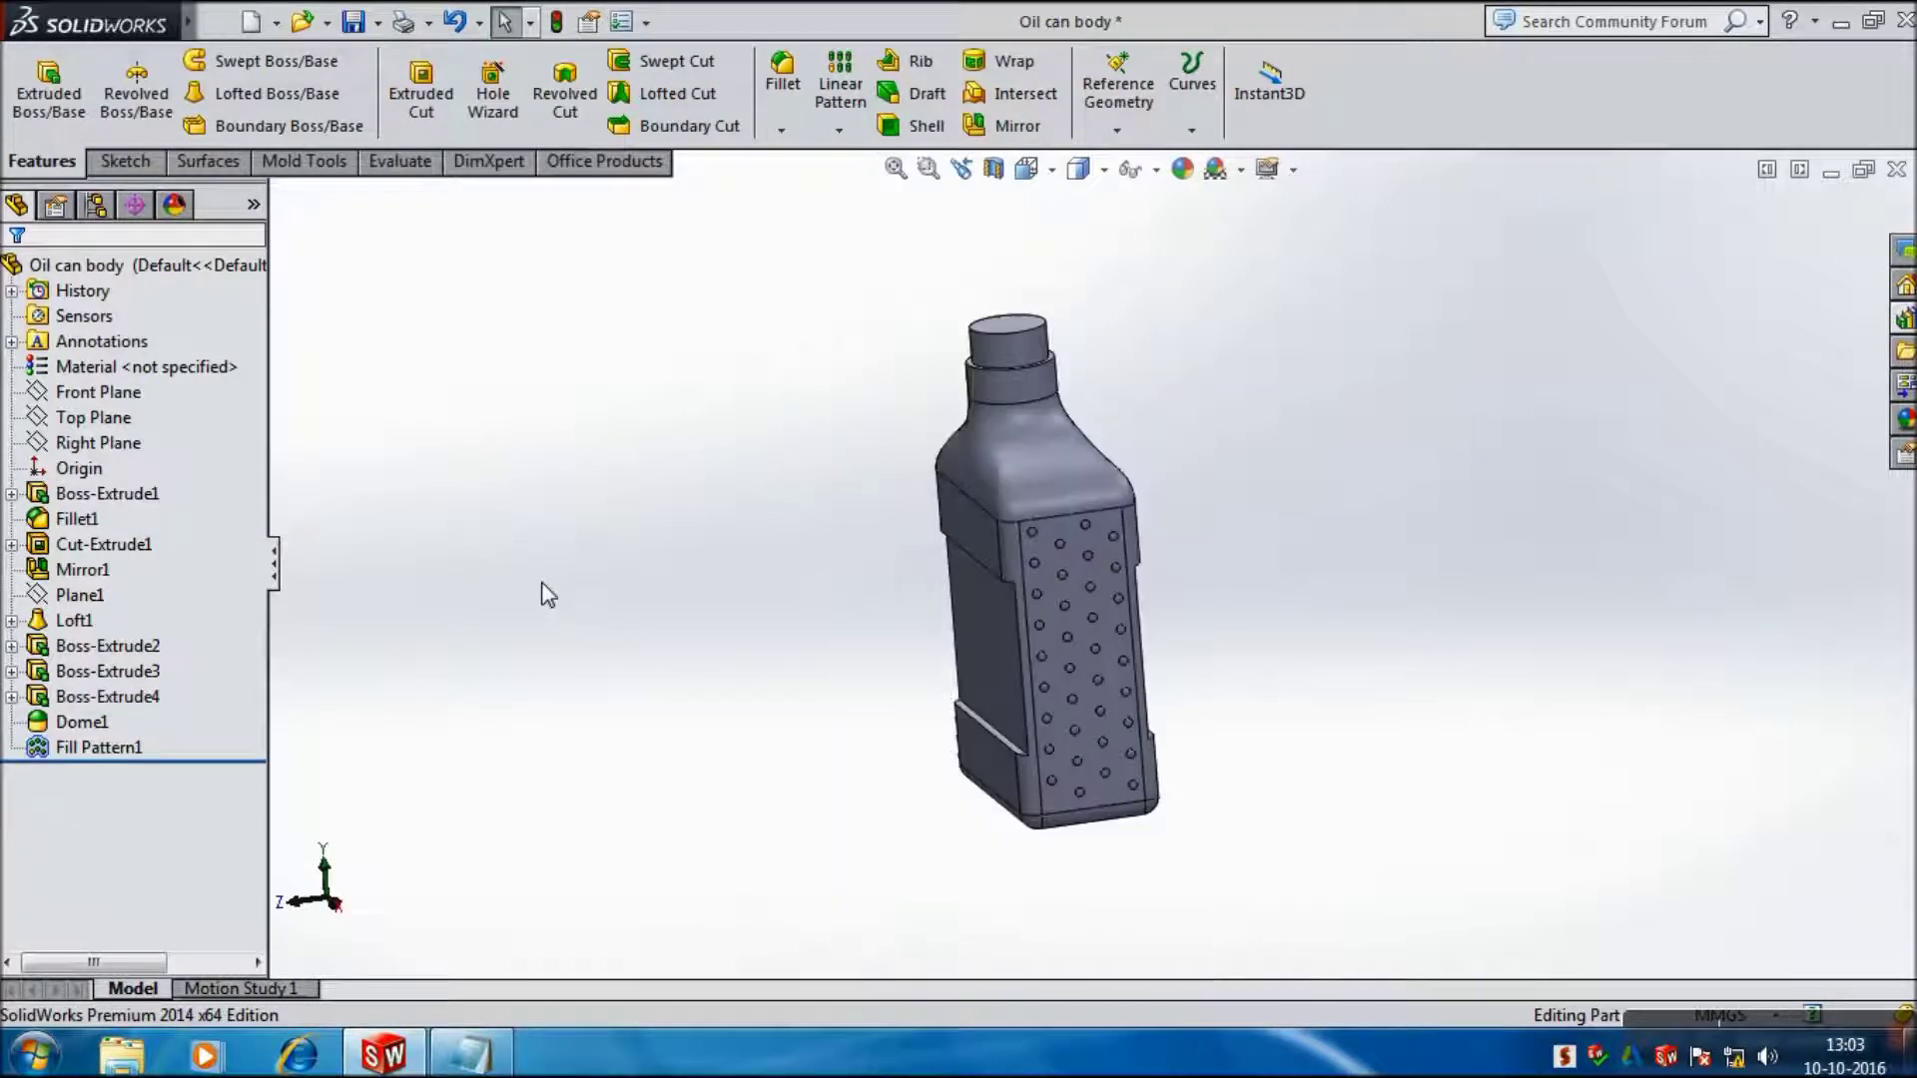
Step: Start a sketch on the front face and draw an ellipse centred on the origin
left_click(128, 170)
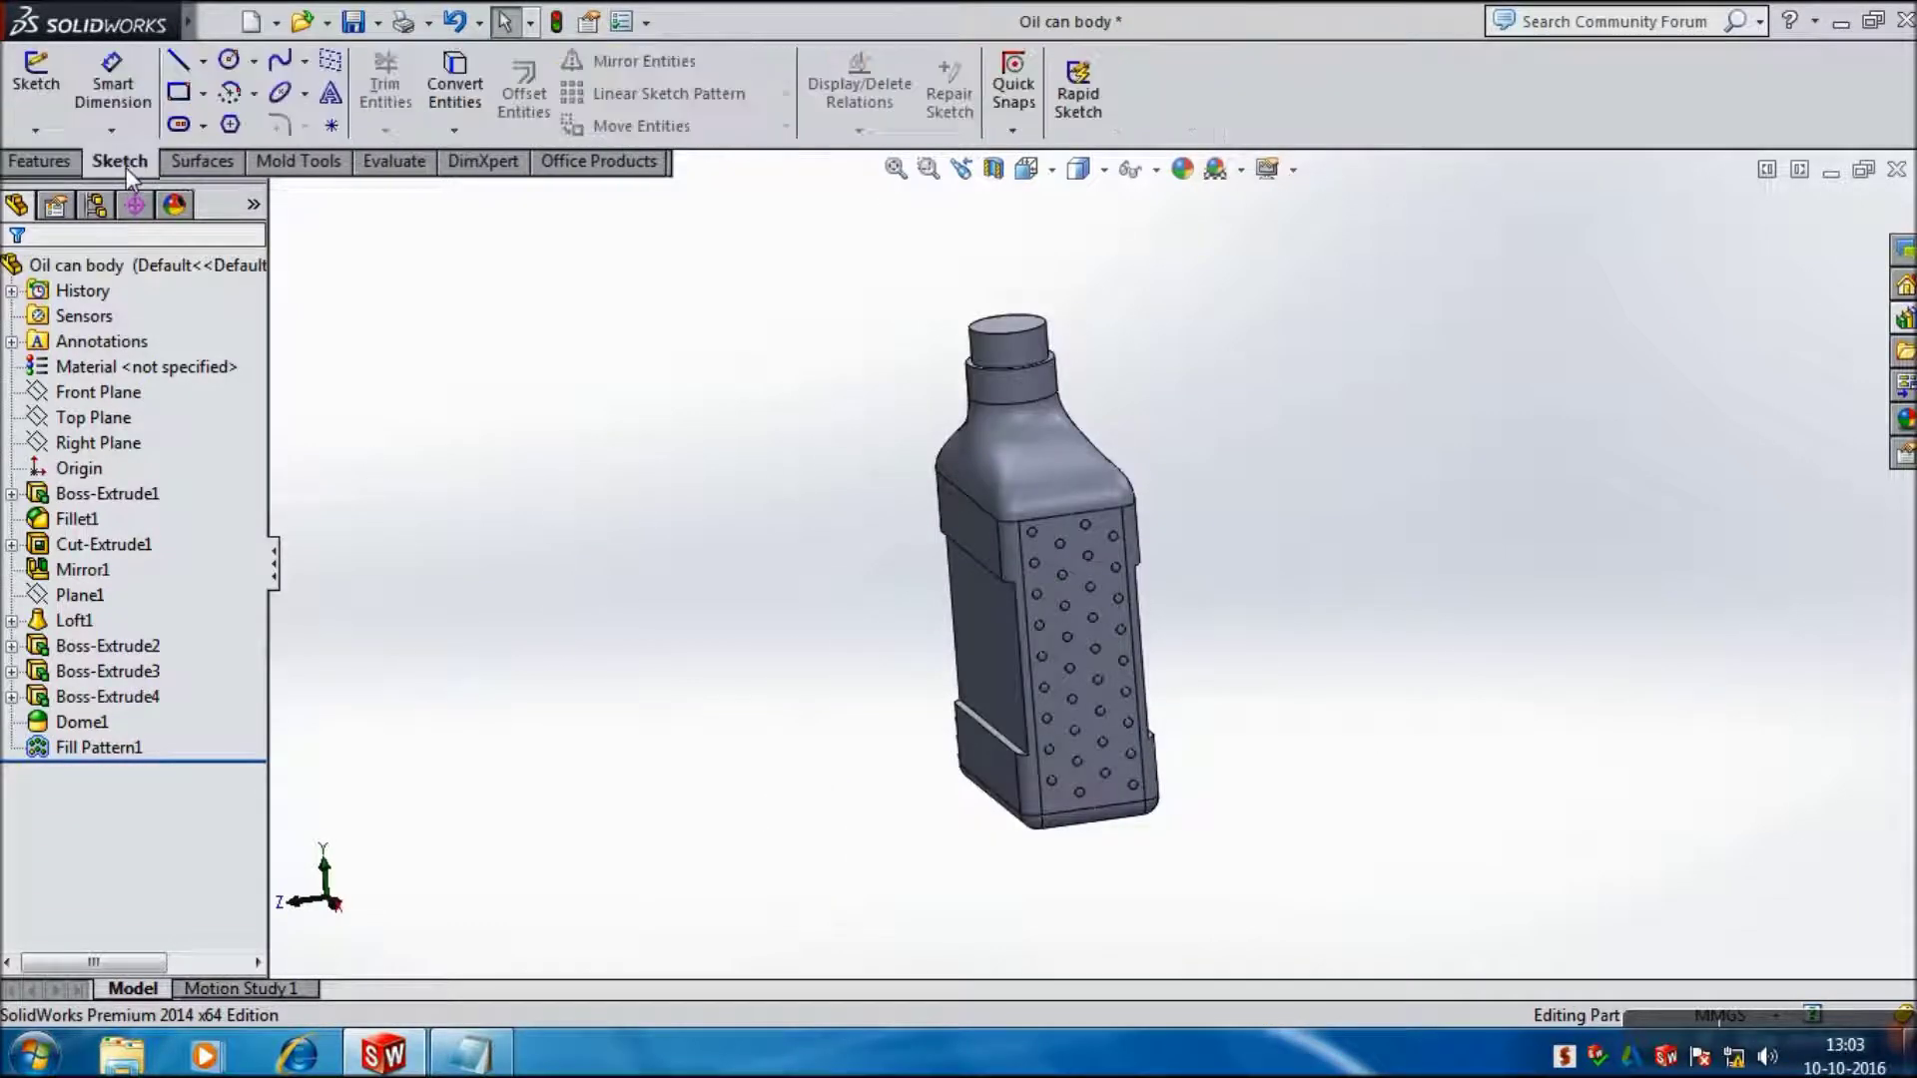
left_click(38, 98)
left_click(1017, 685)
key("space")
left_click(996, 607)
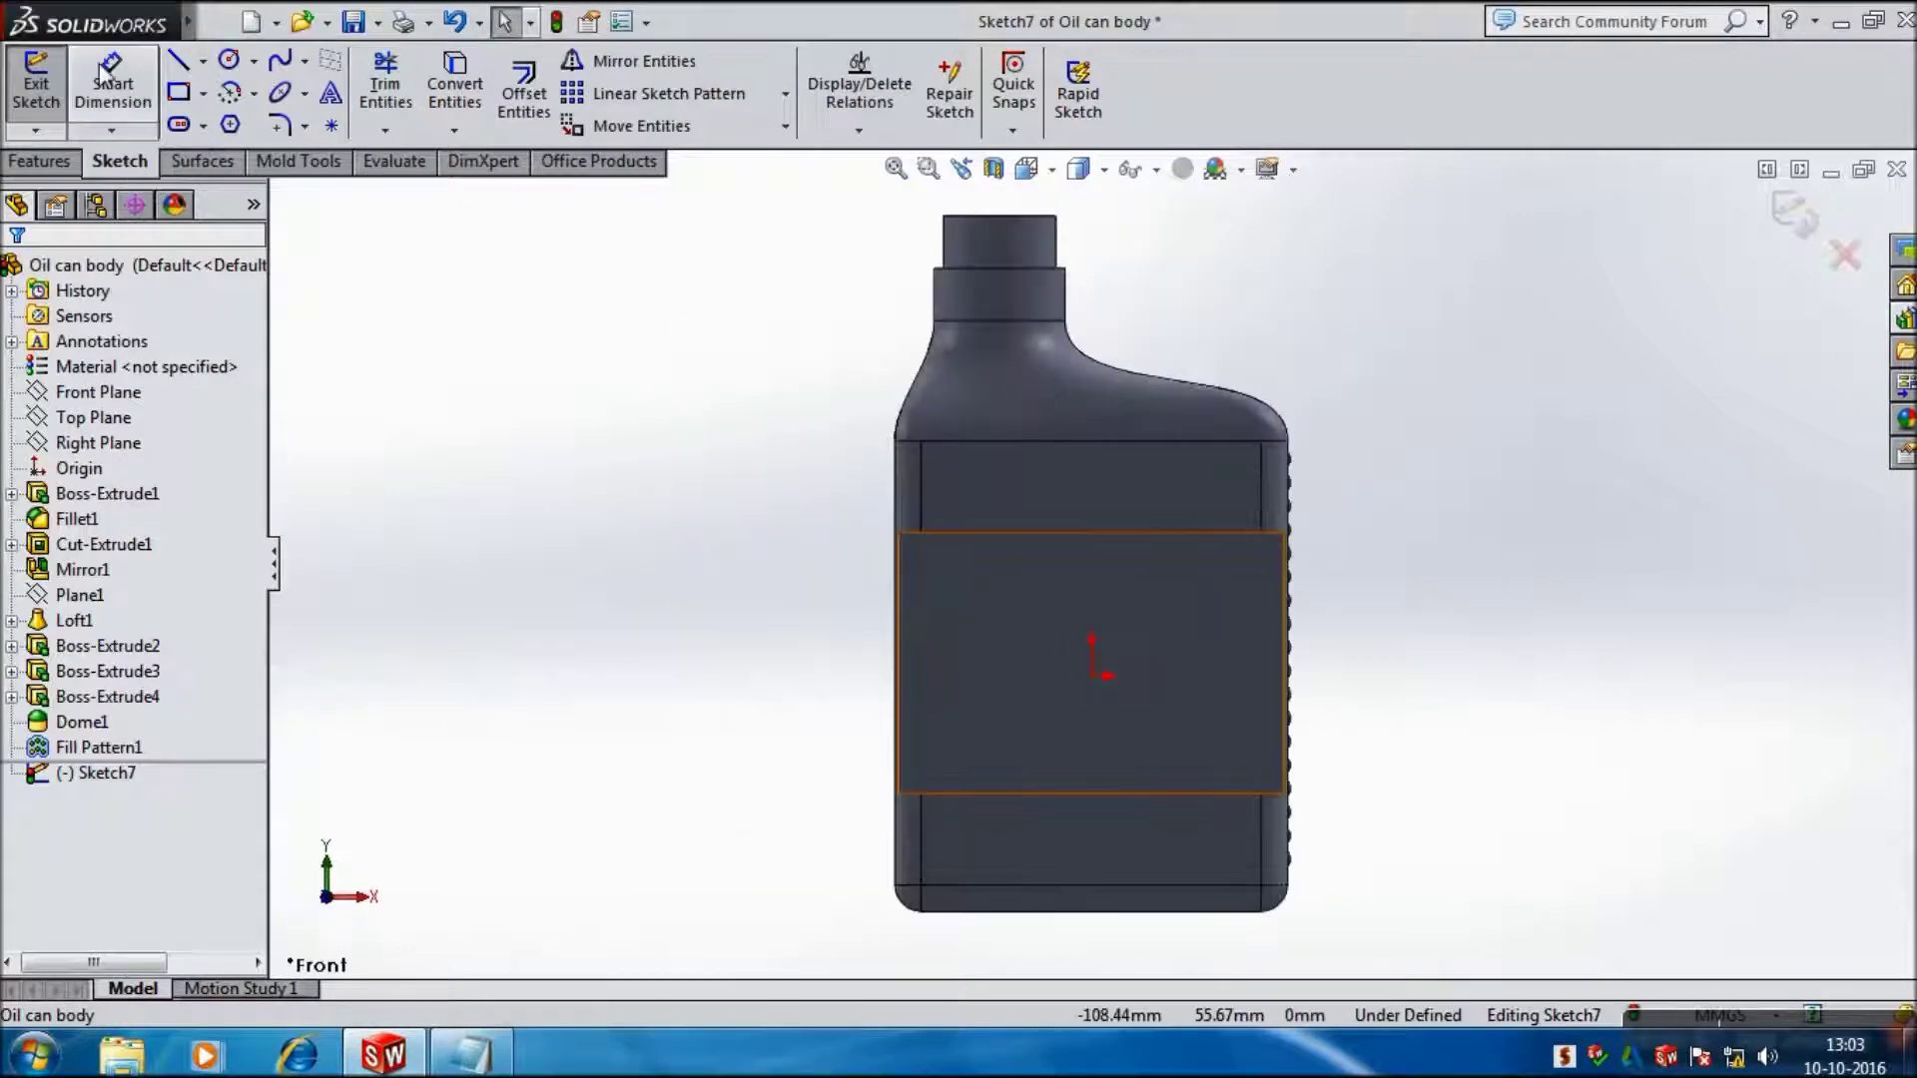
left_click(280, 92)
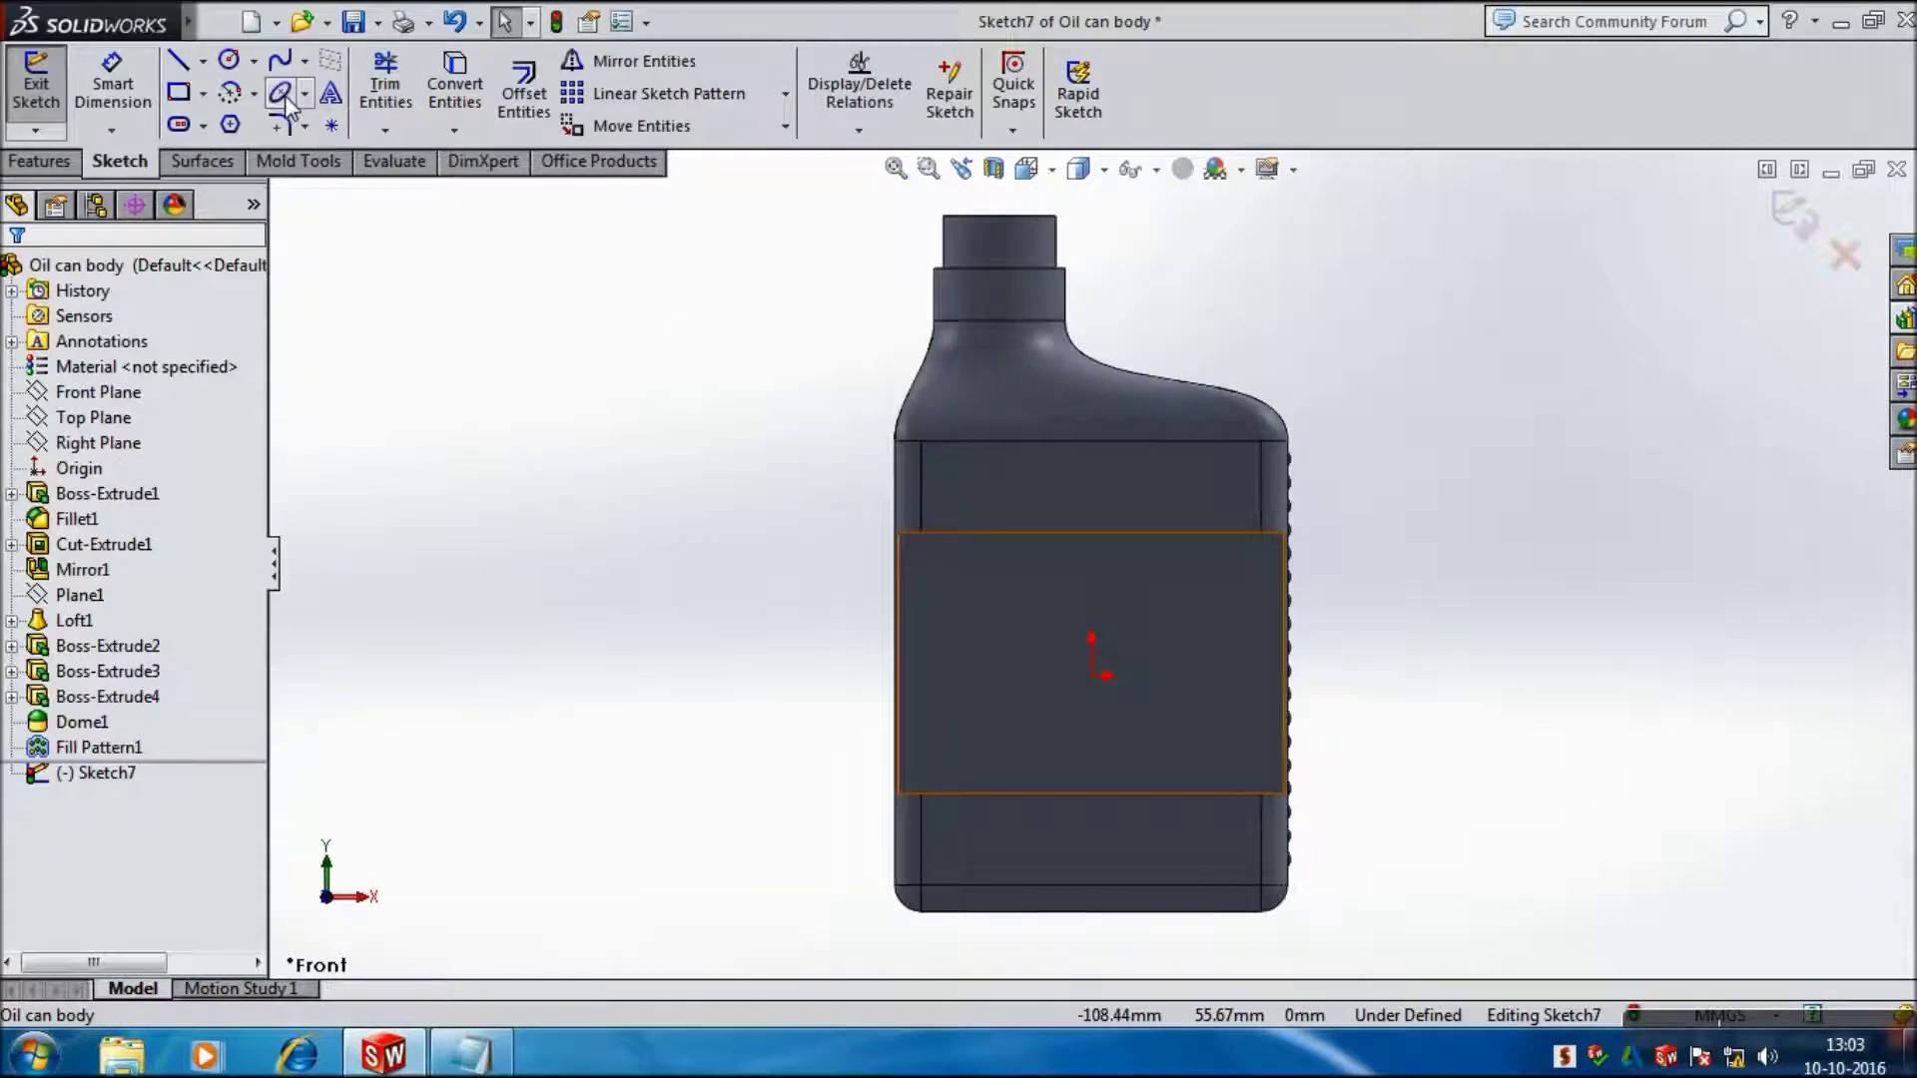
left_click(1093, 676)
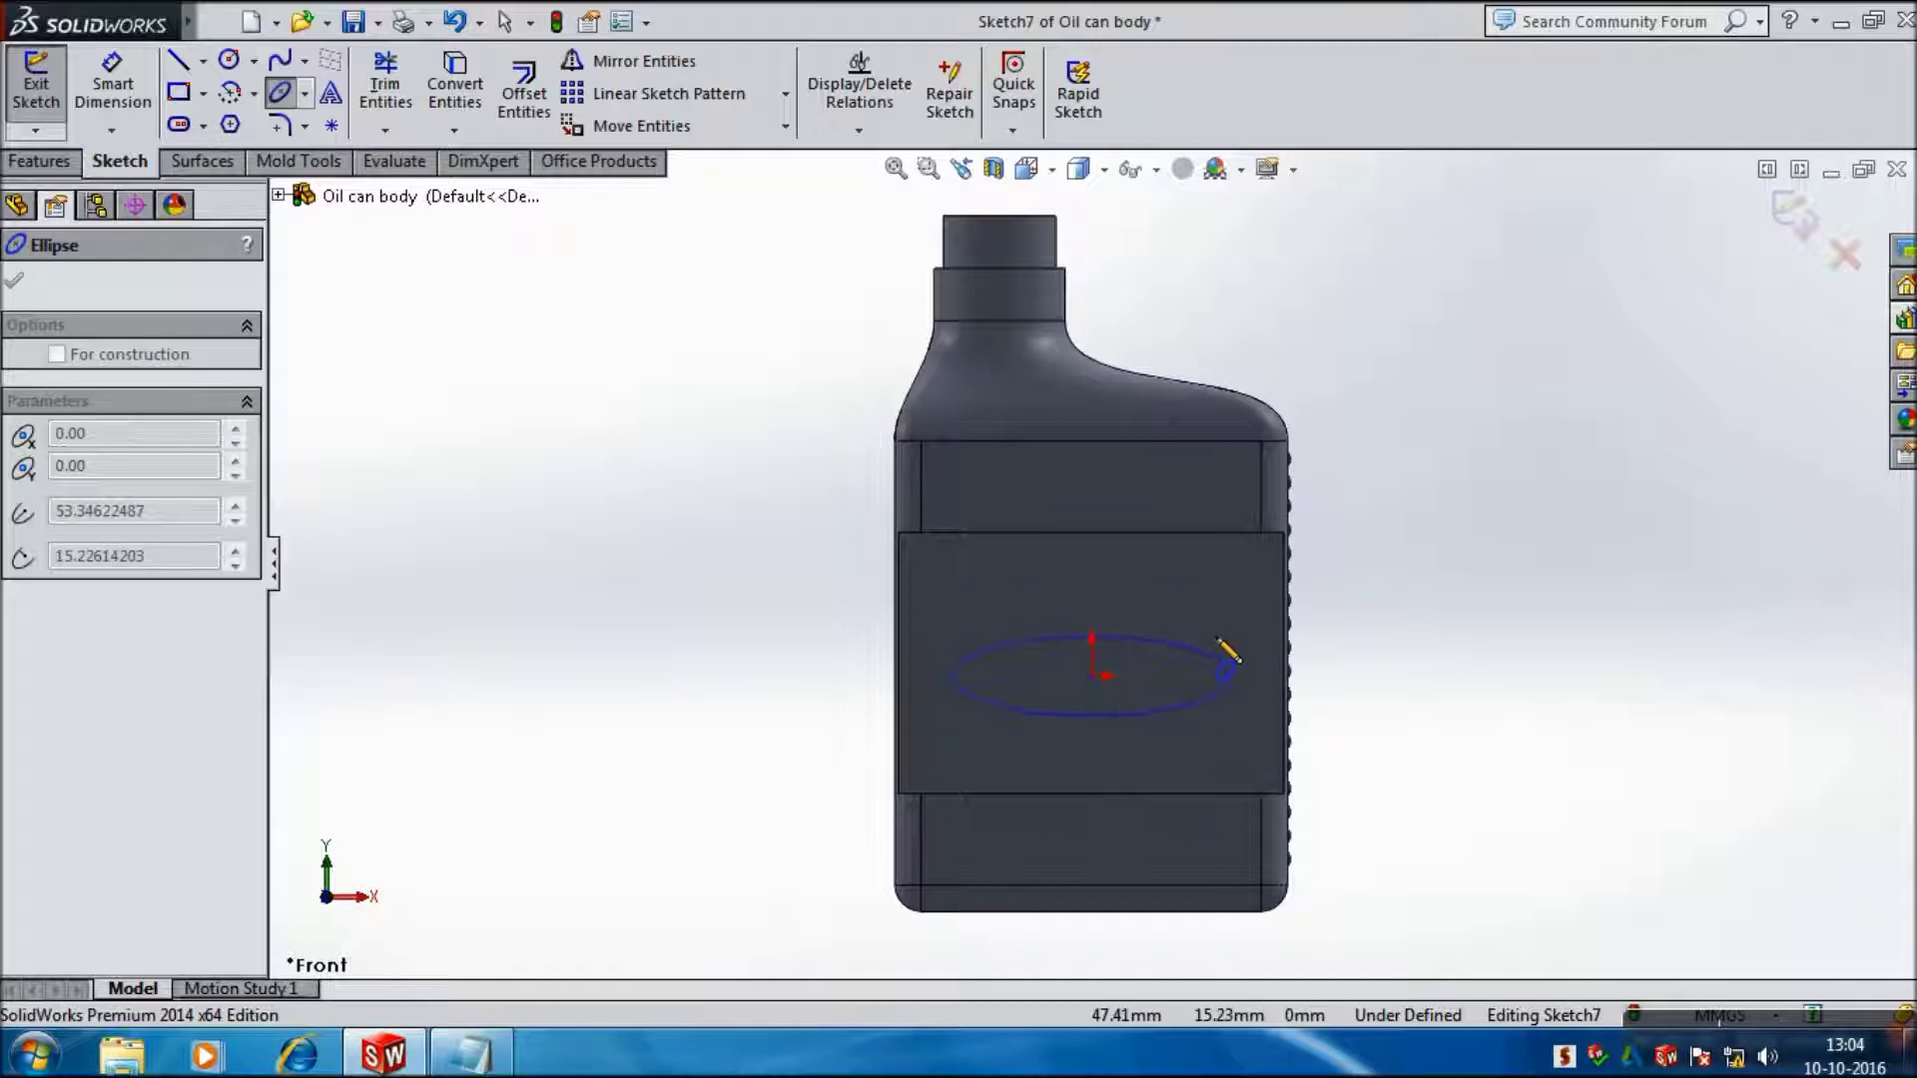
left_click(1229, 639)
Step: Set the ellipse radii to 17 (34/2) and 10 mm and exit the sketch
left_click_drag(218, 827, 111, 827)
type("3")
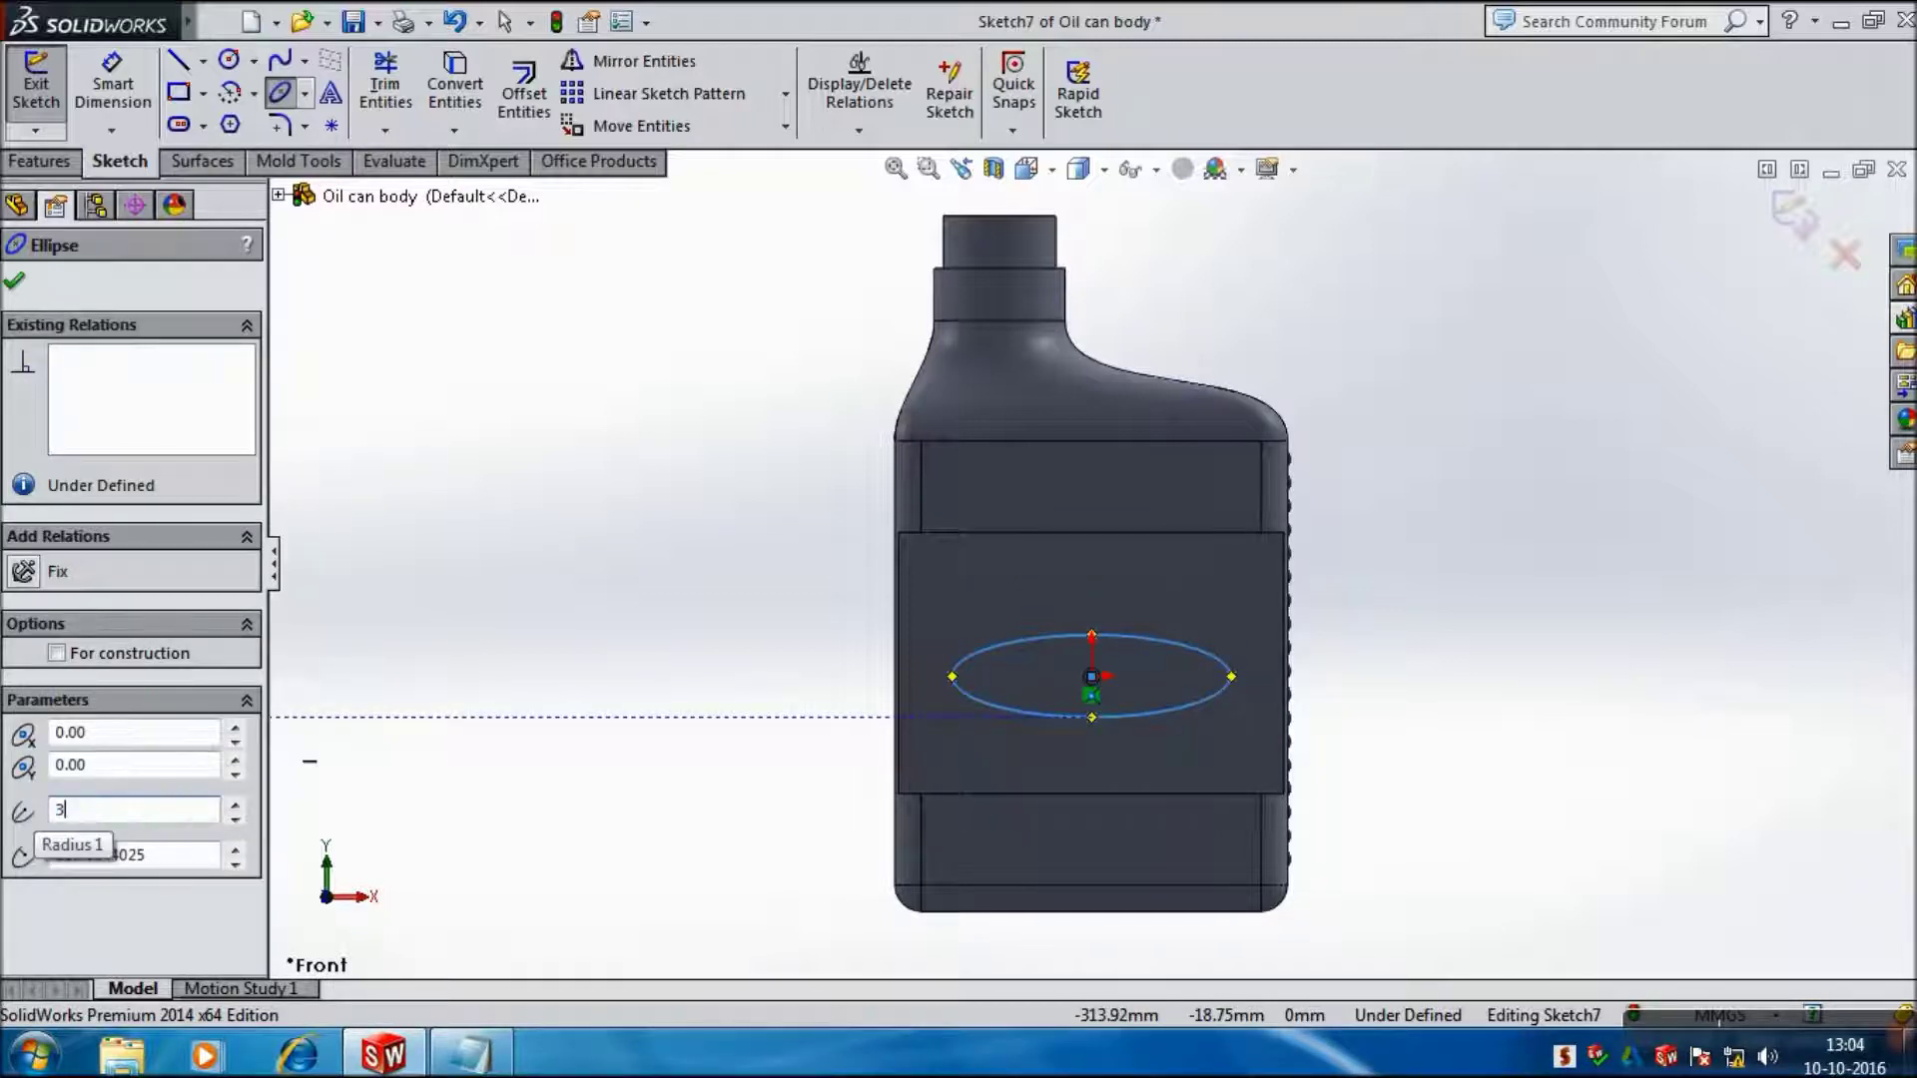
type("4/2")
key("Return")
double_click(70, 863)
type("10")
key("Return")
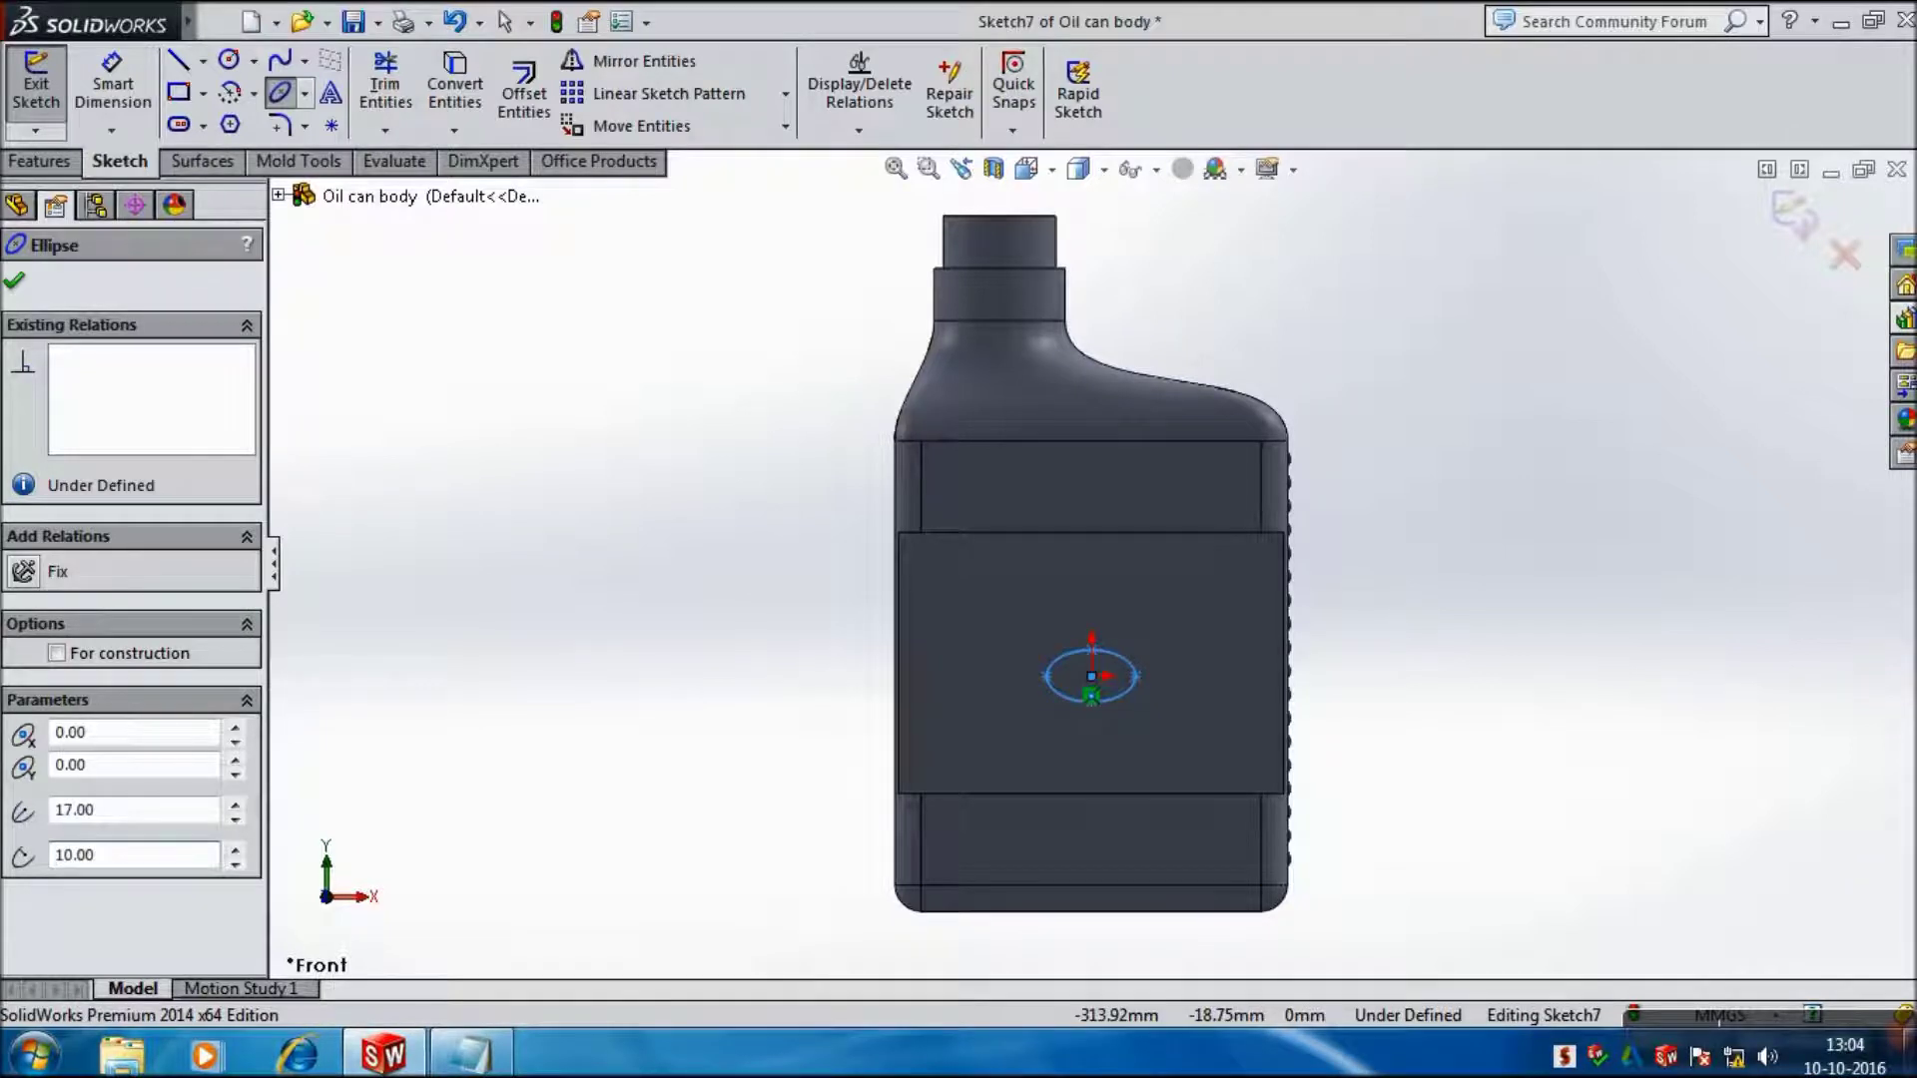
left_click(14, 281)
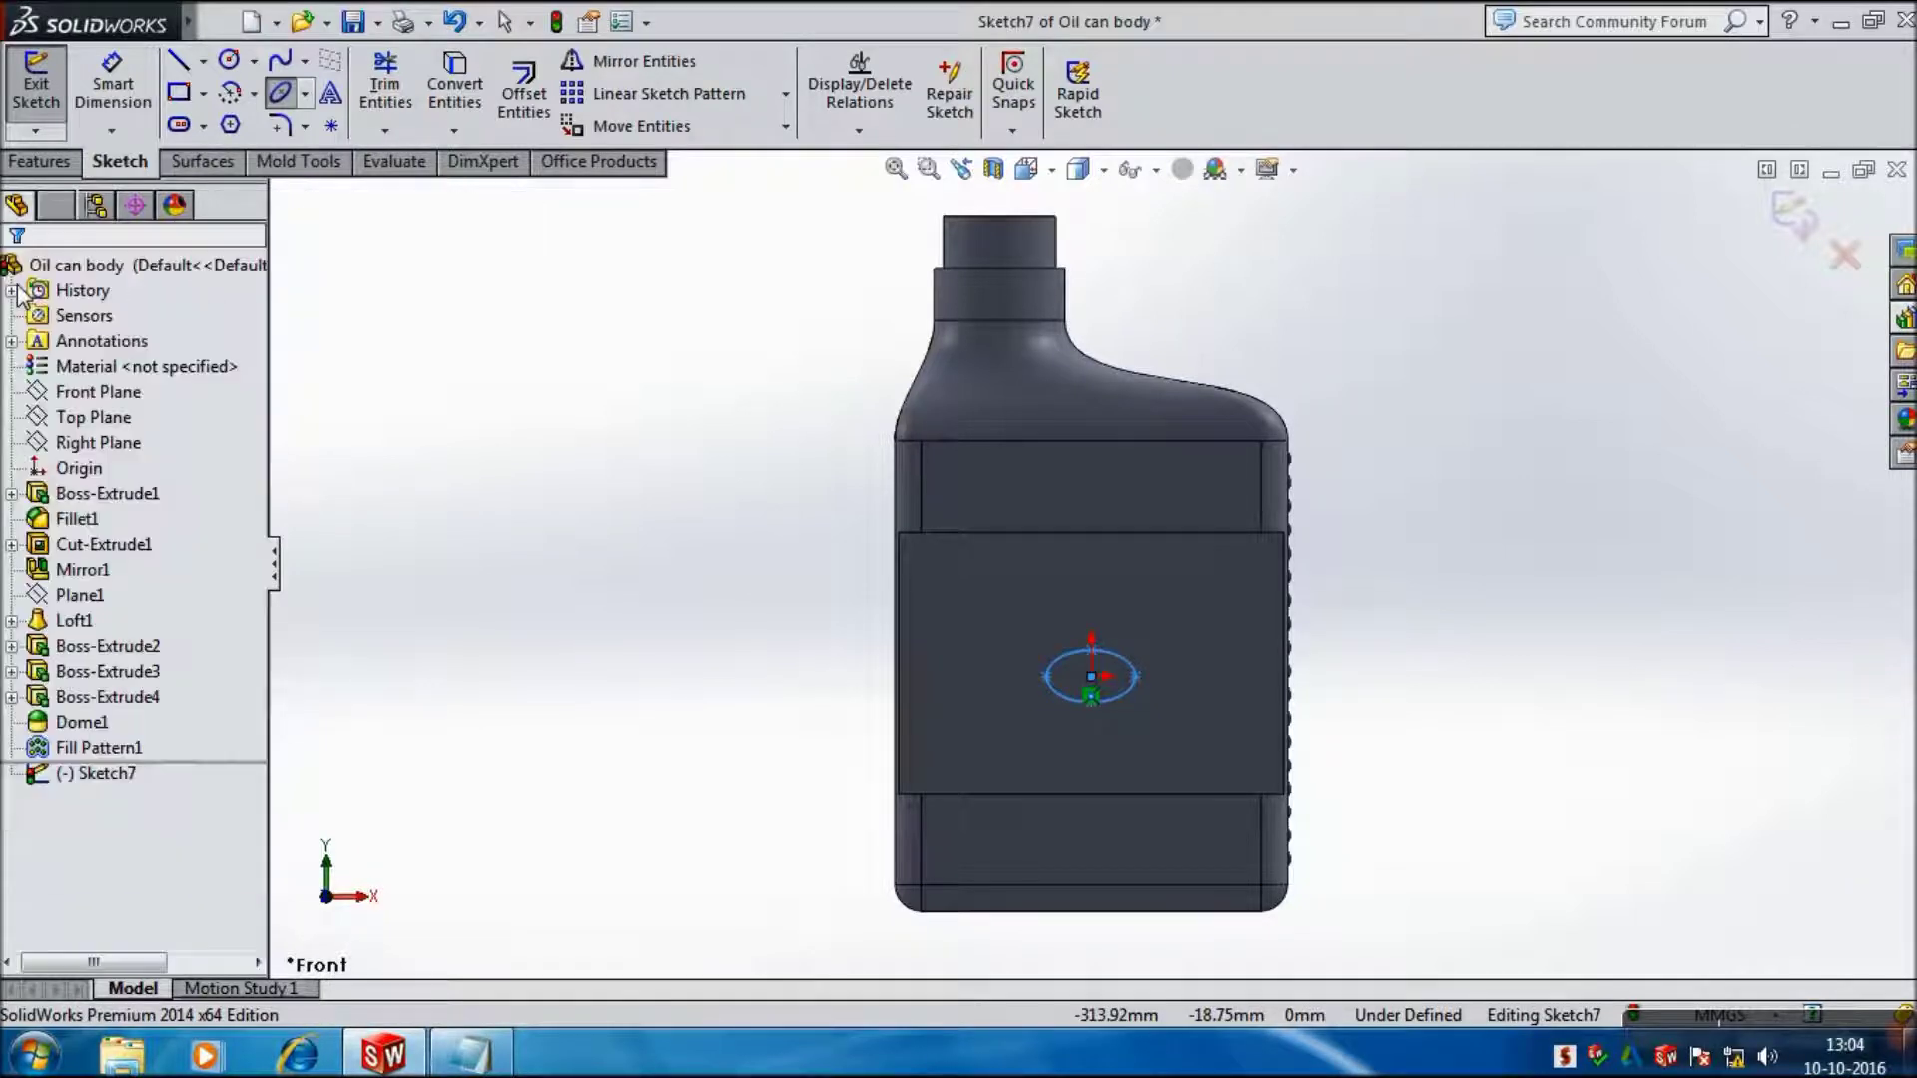
left_click(1788, 215)
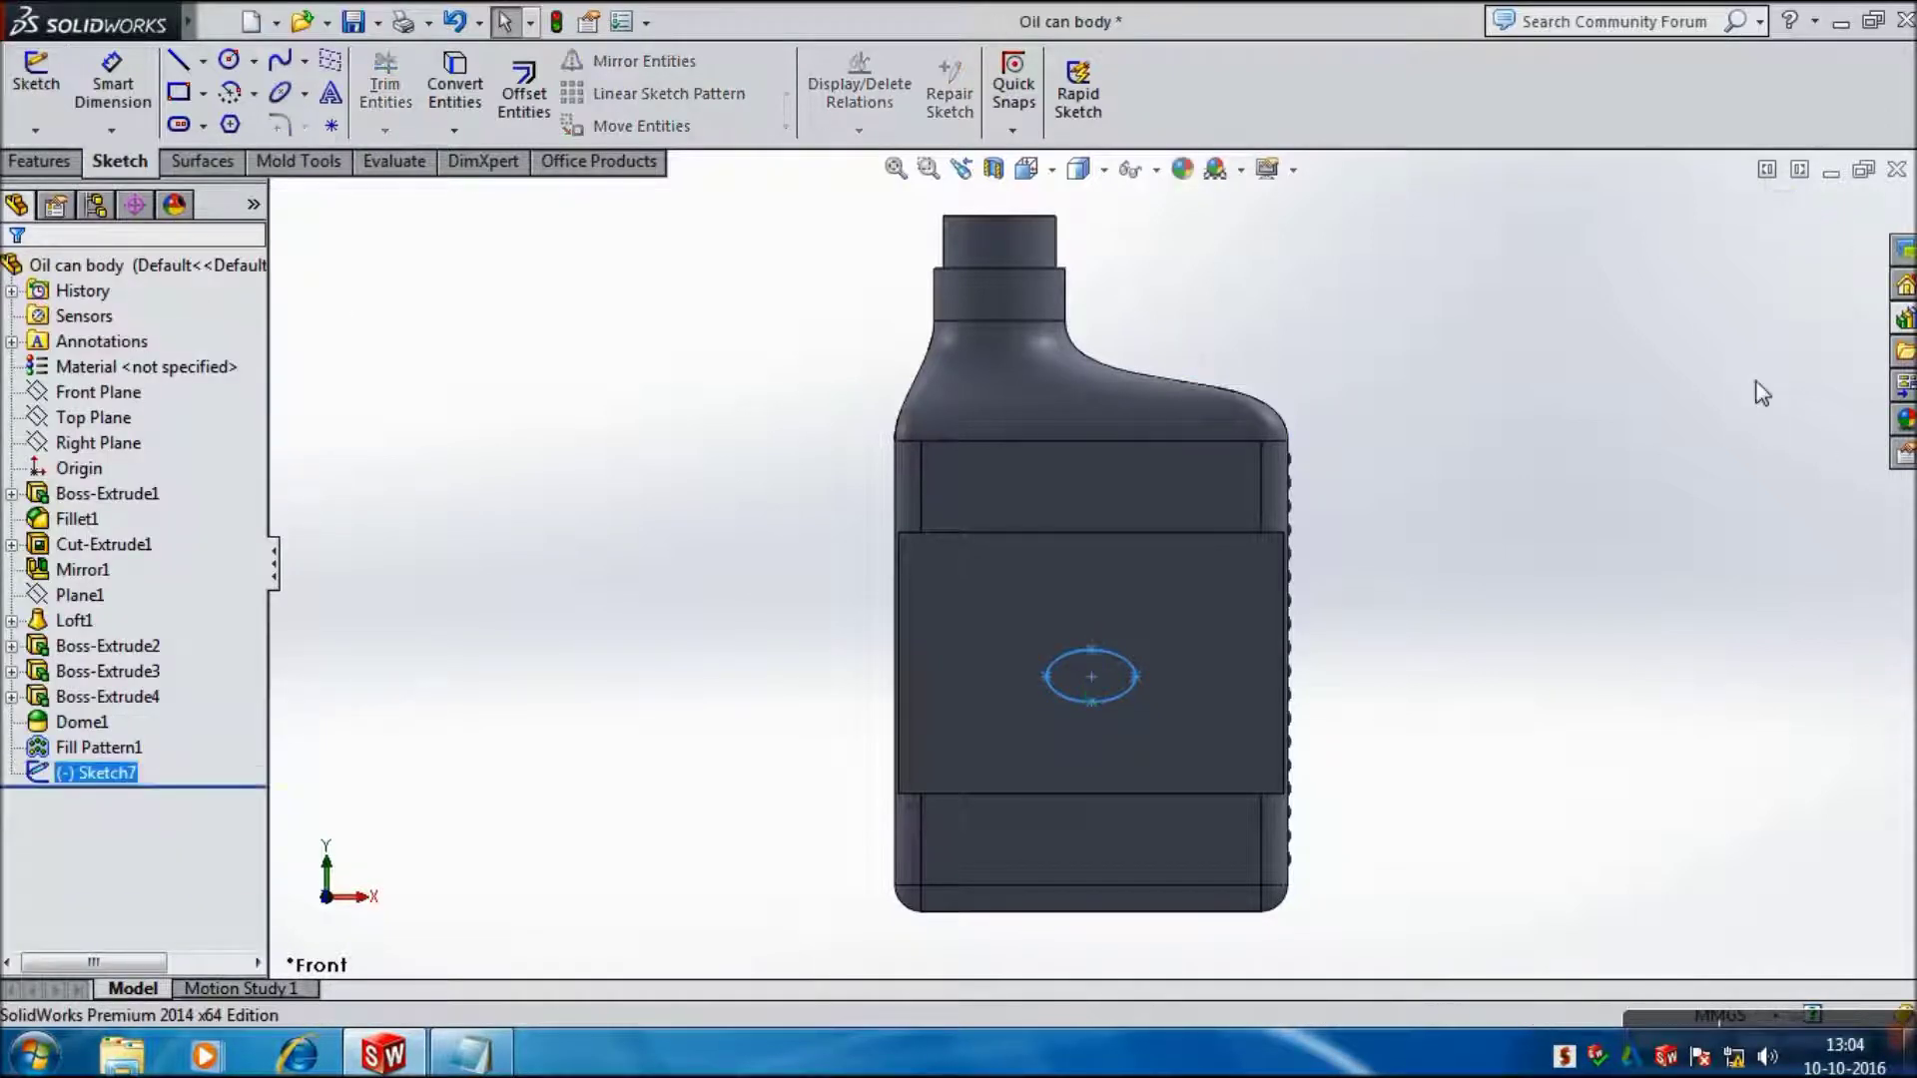
Step: Start a new sketch on the front face, viewed normal to it
left_click(1743, 457)
middle_click_drag(1743, 457, 1778, 552)
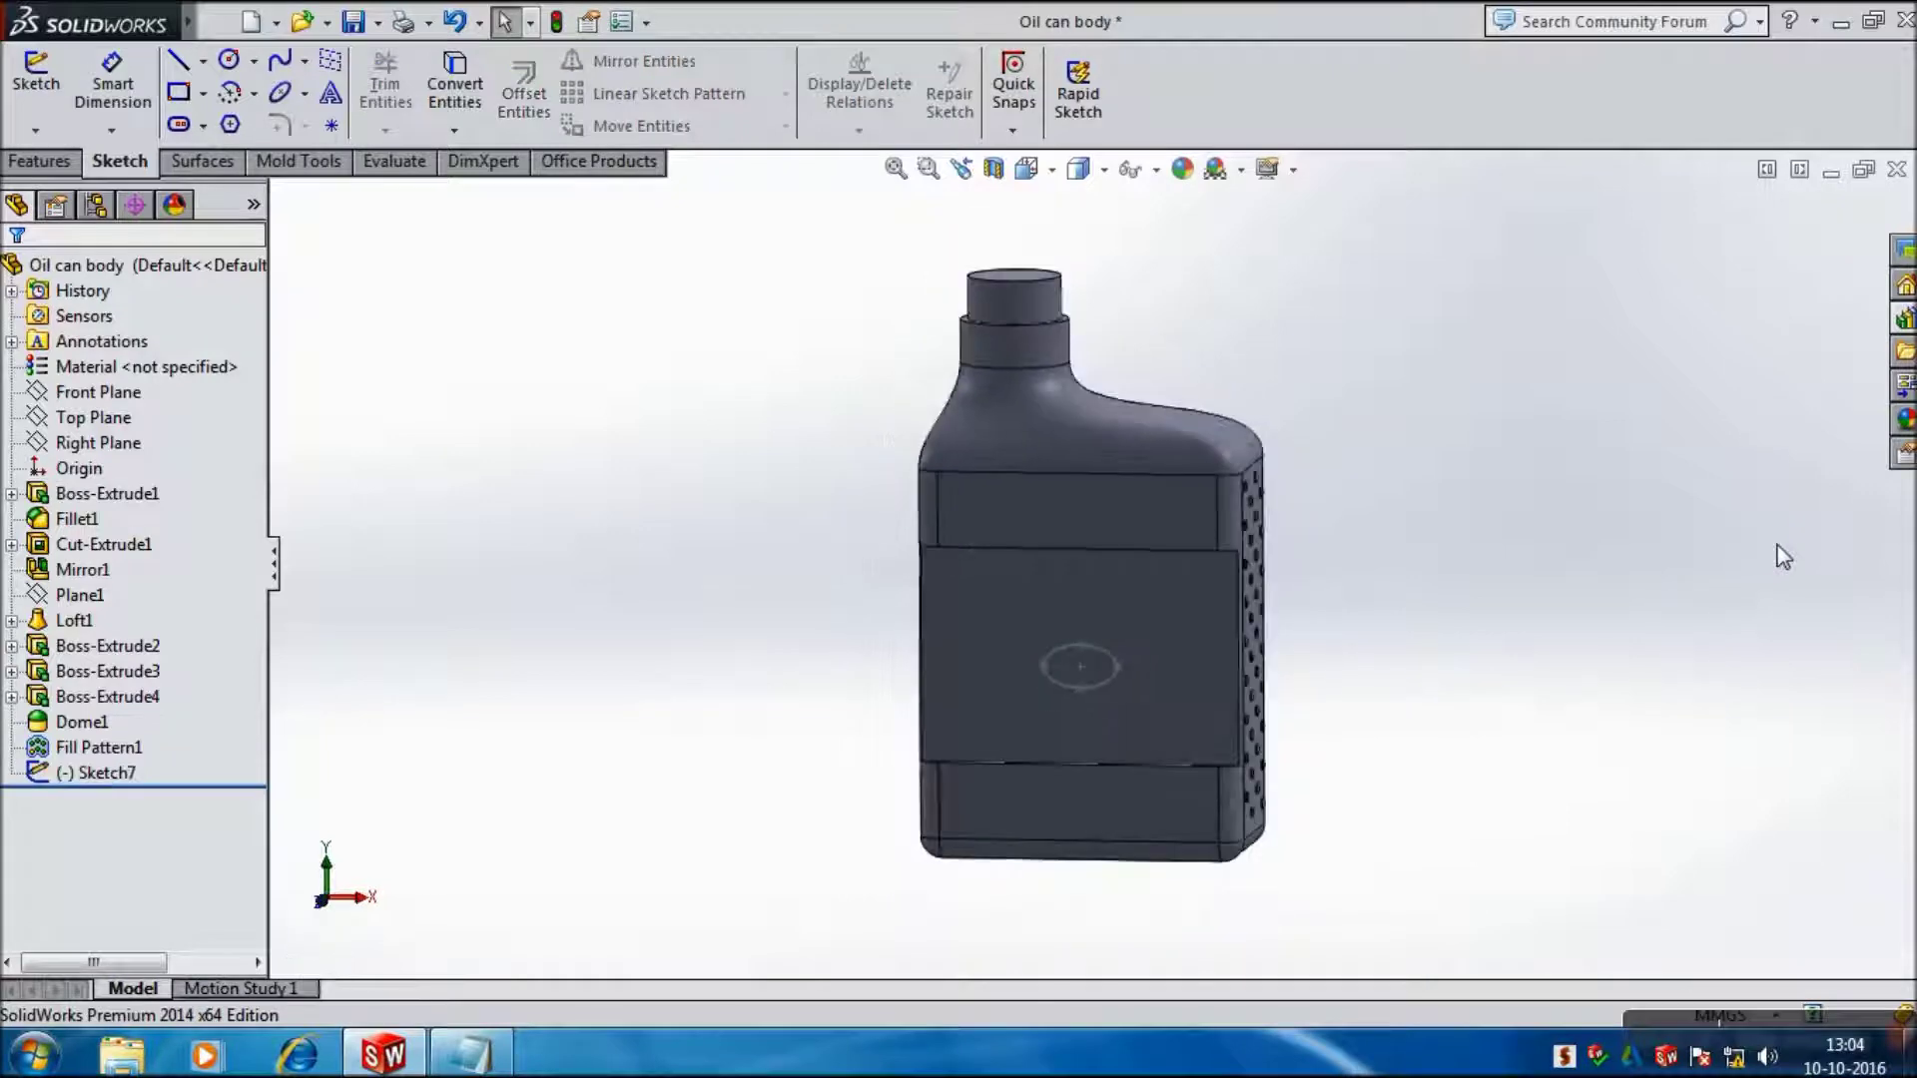
left_click(45, 97)
left_click(1148, 597)
key("space")
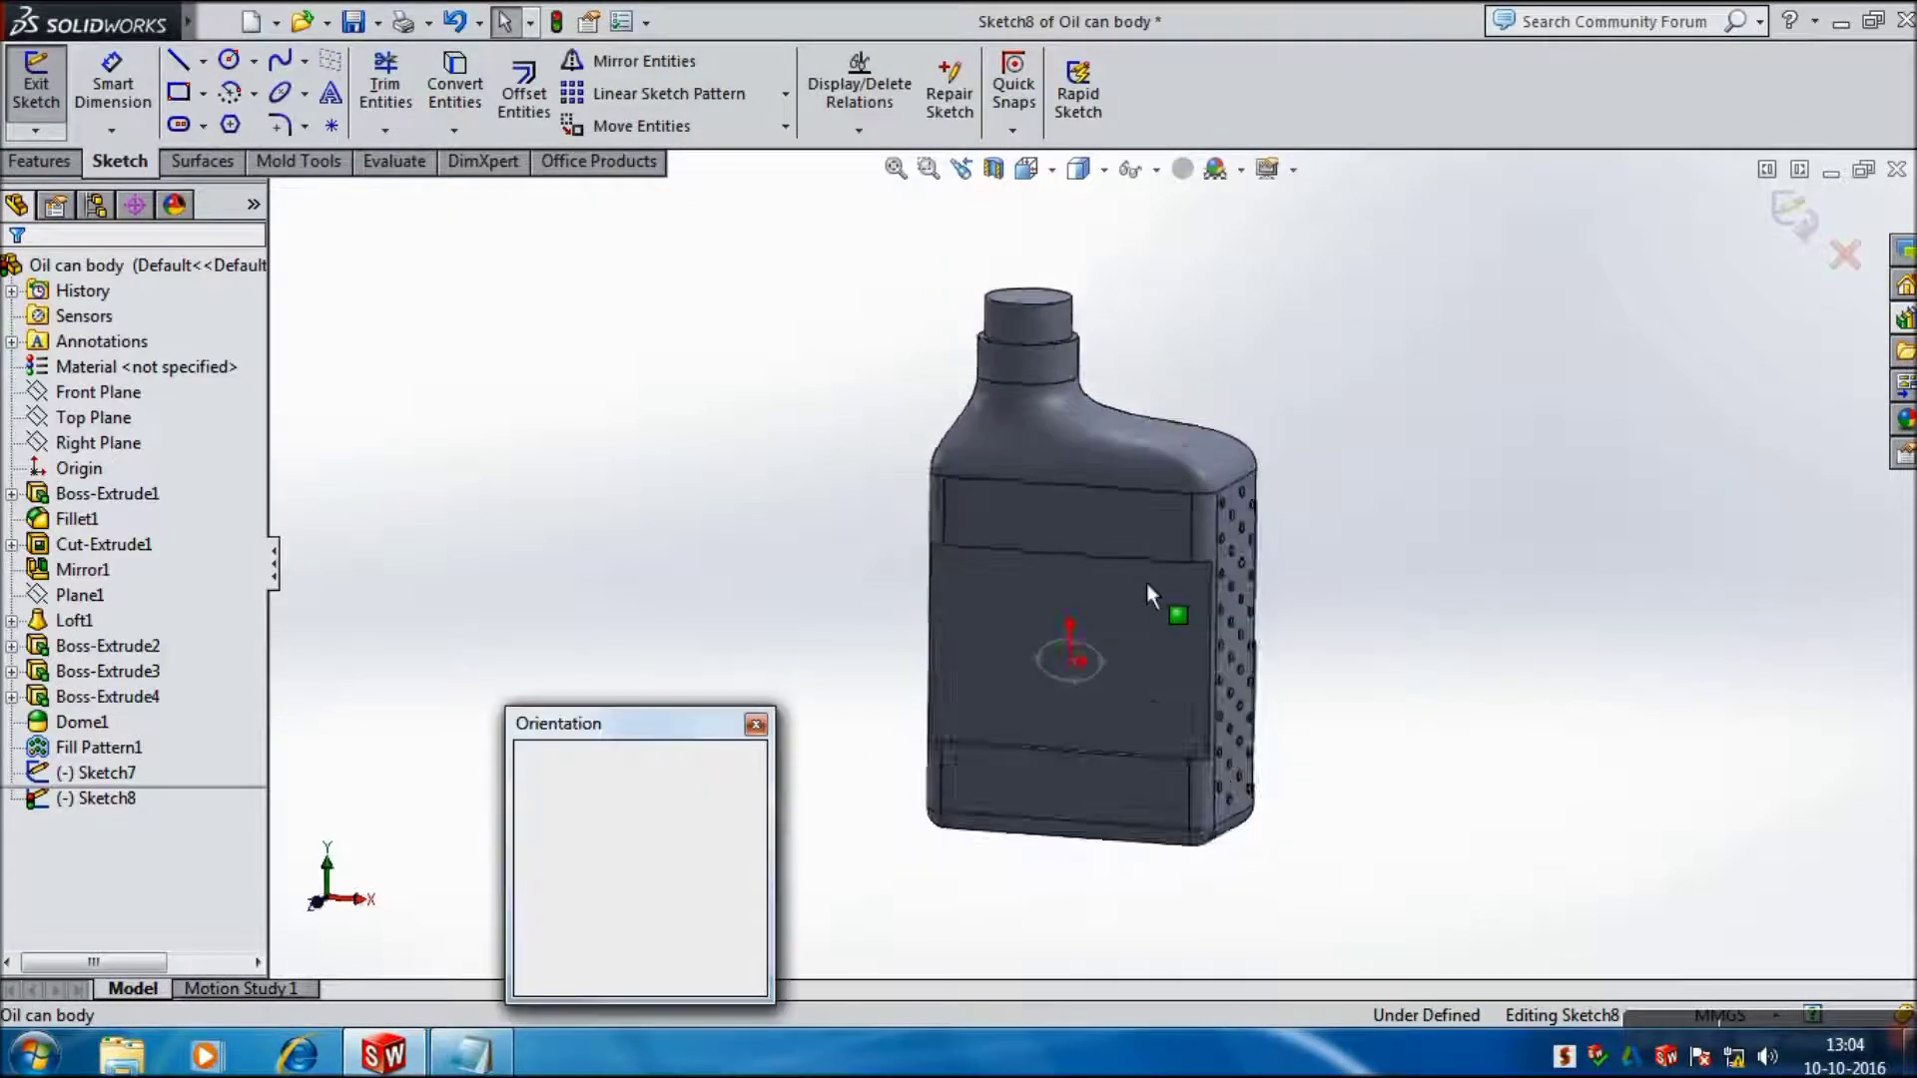
left_click(971, 563)
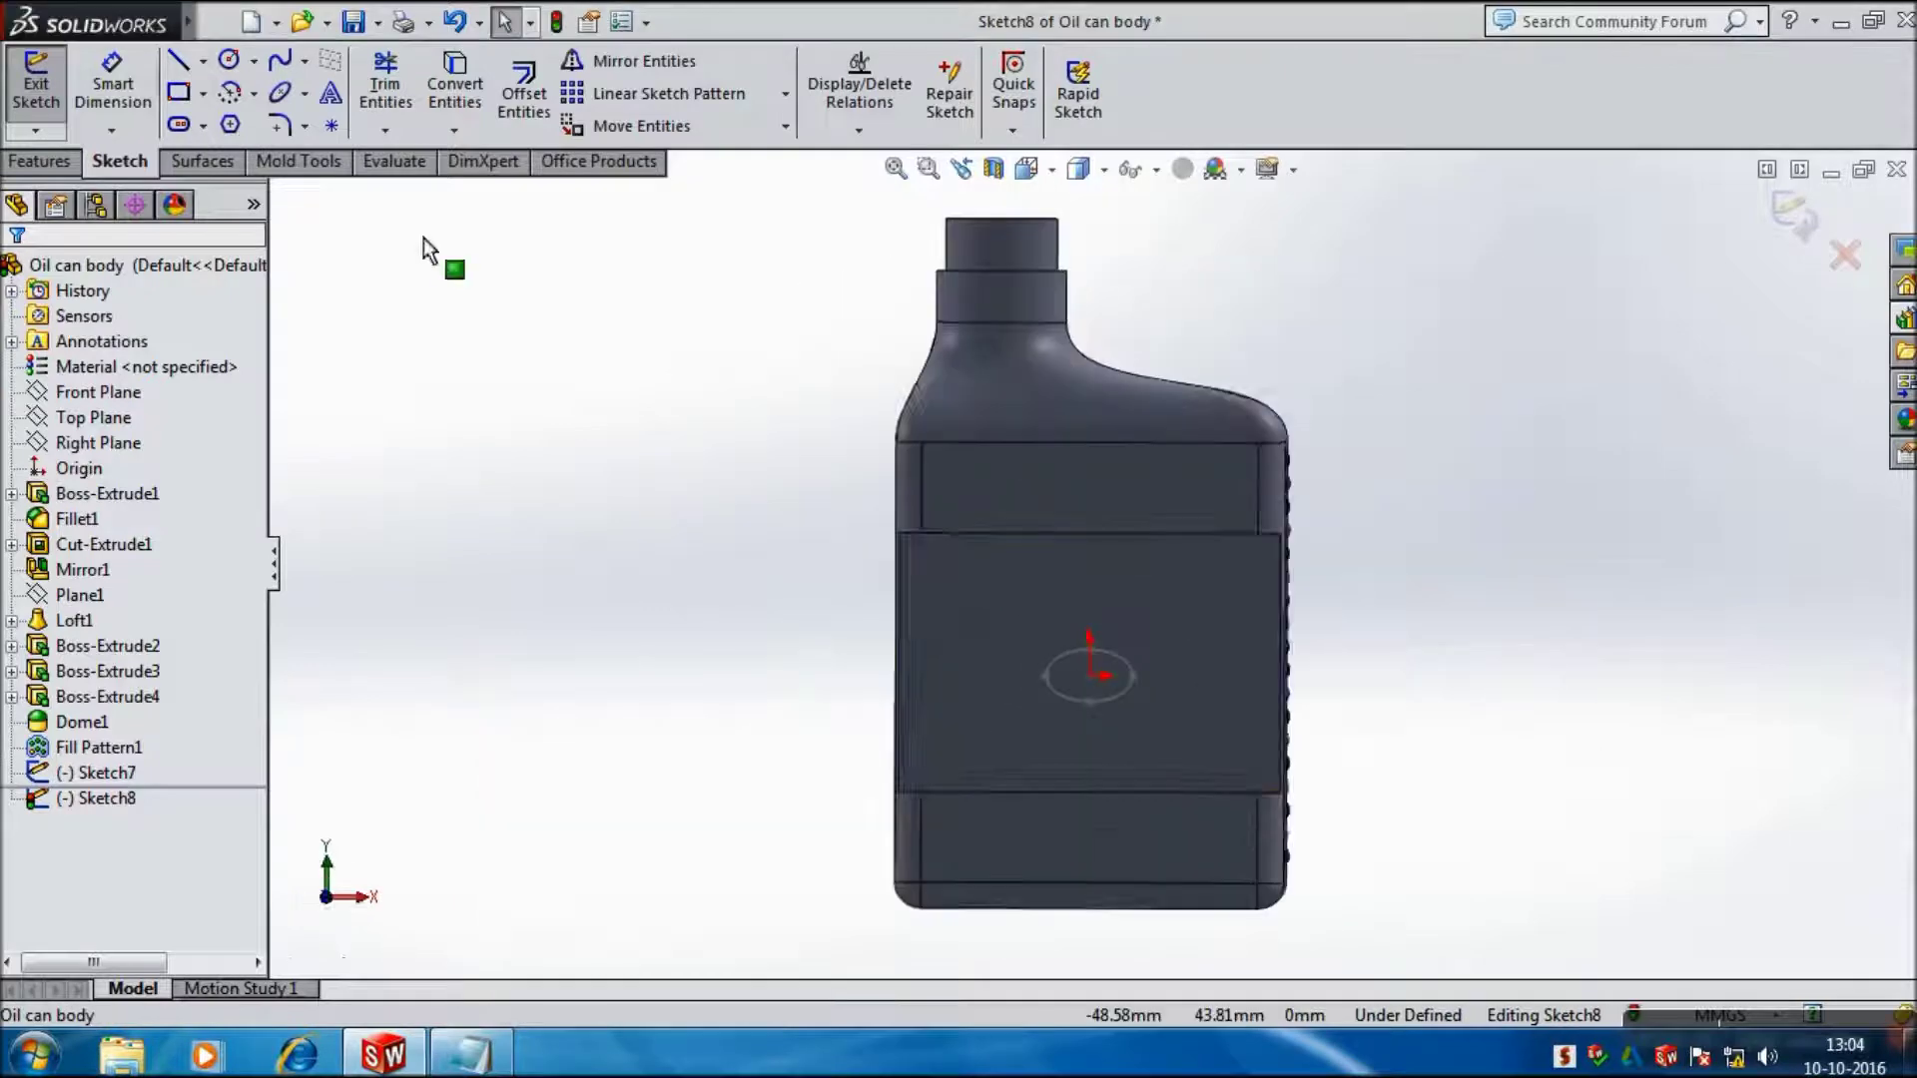
Step: Draw circles of 5, 6 and 7 mm diameter in a row right of the ellipse
left_click(229, 59)
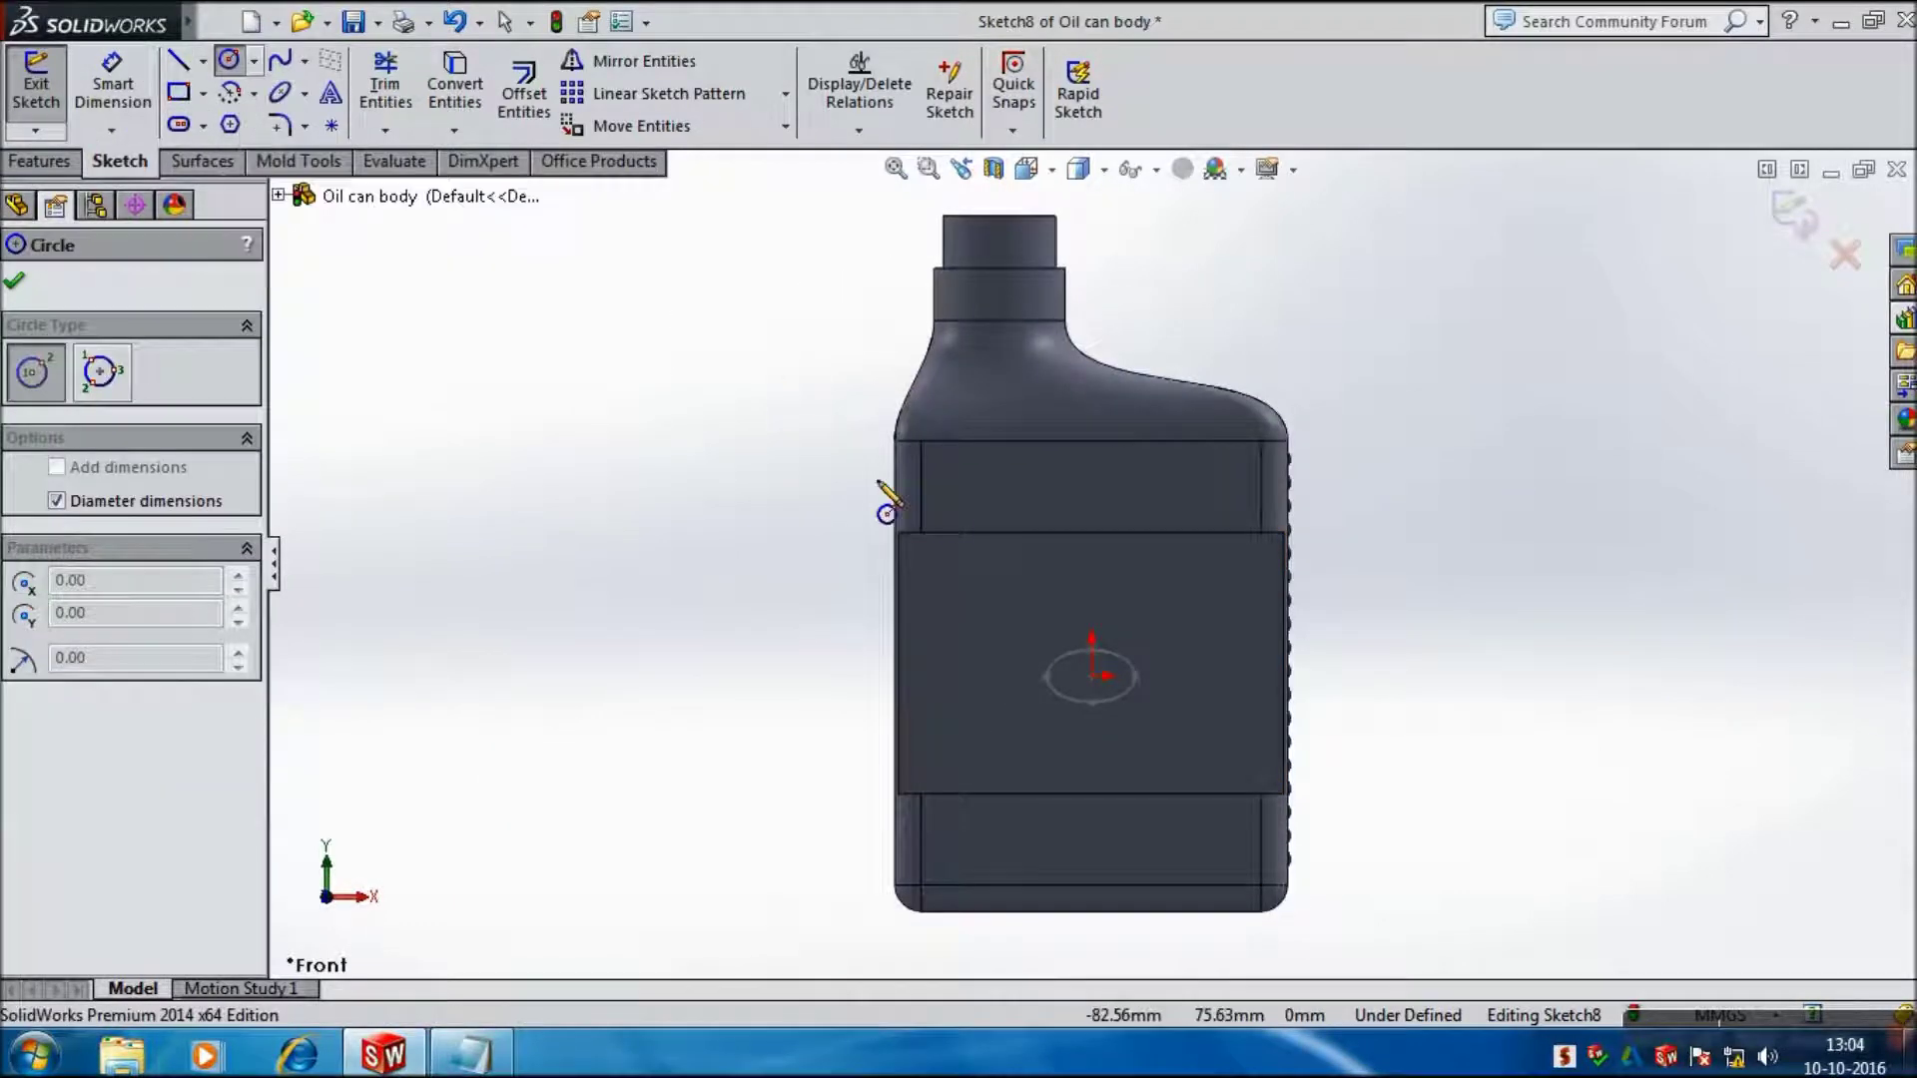
scroll(1153, 679, "down", 3)
scroll(1153, 679, "down", 2)
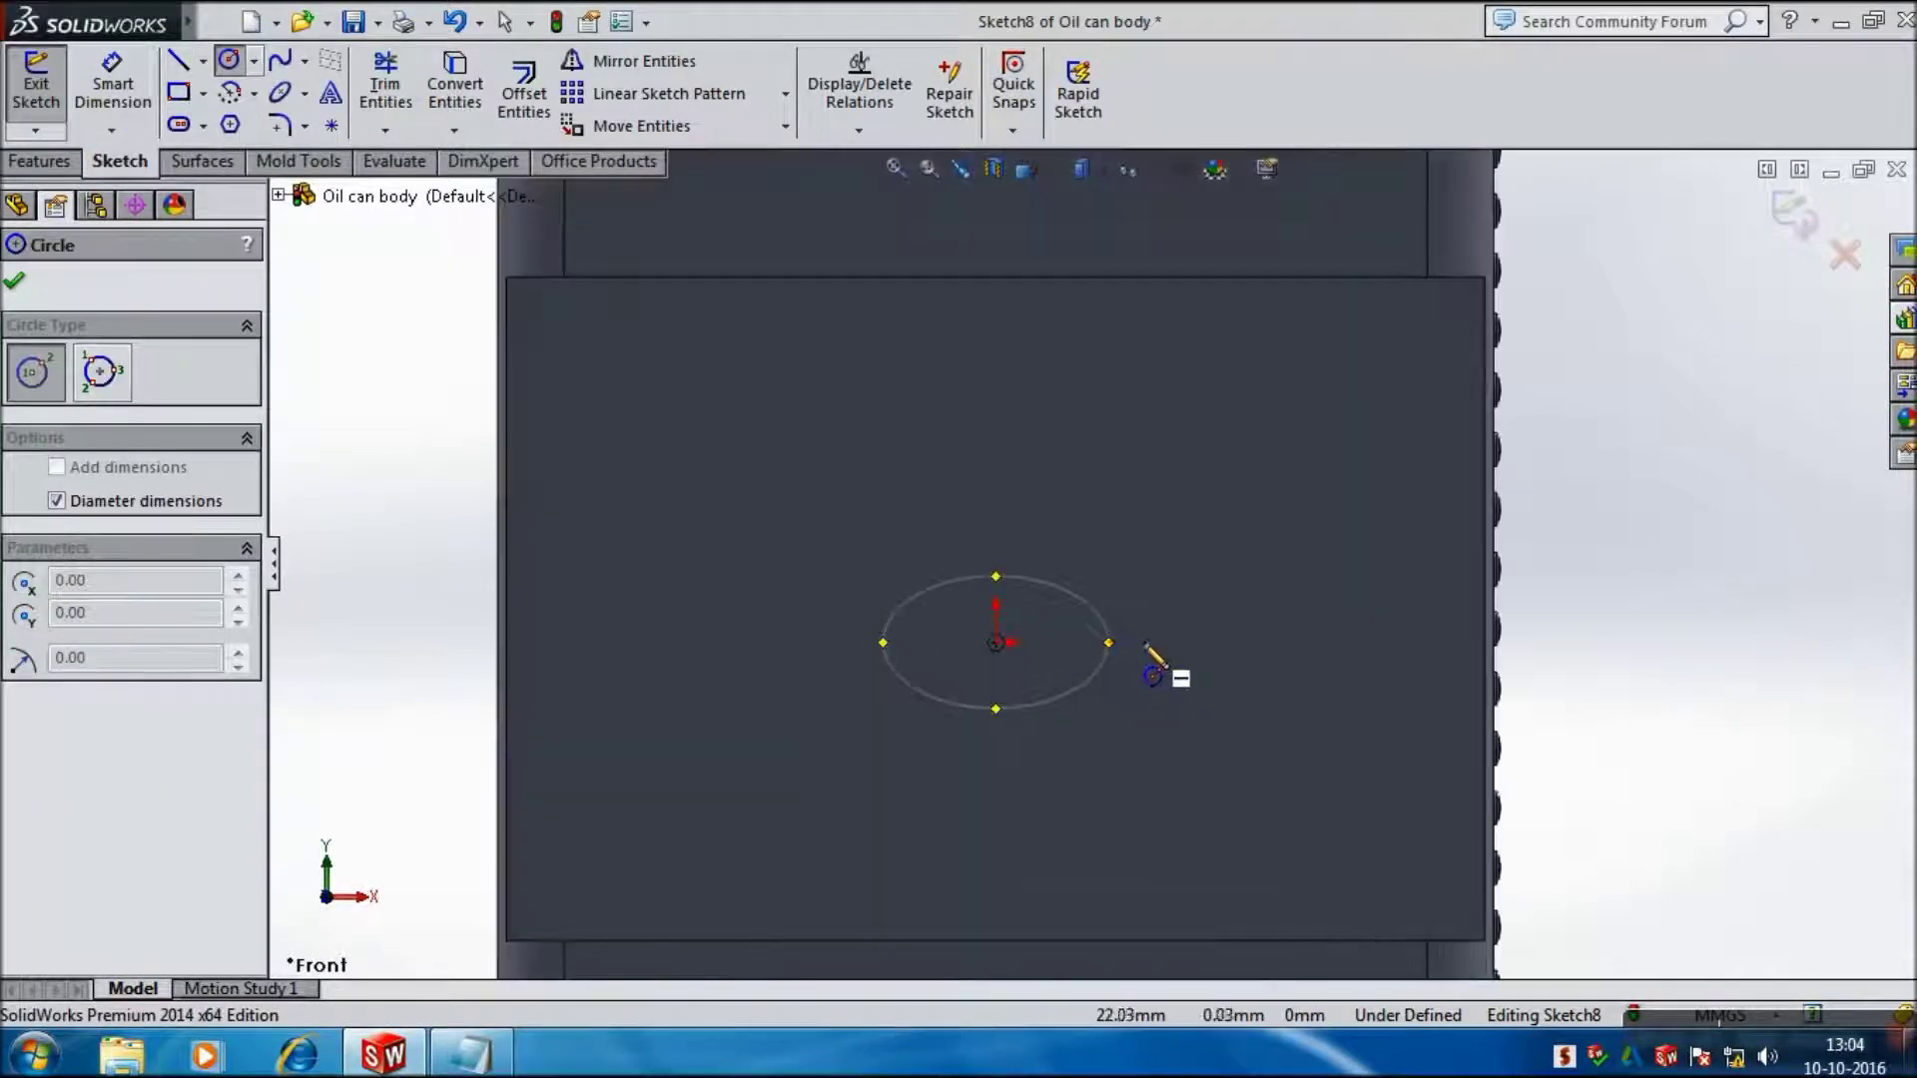
left_click(1145, 643)
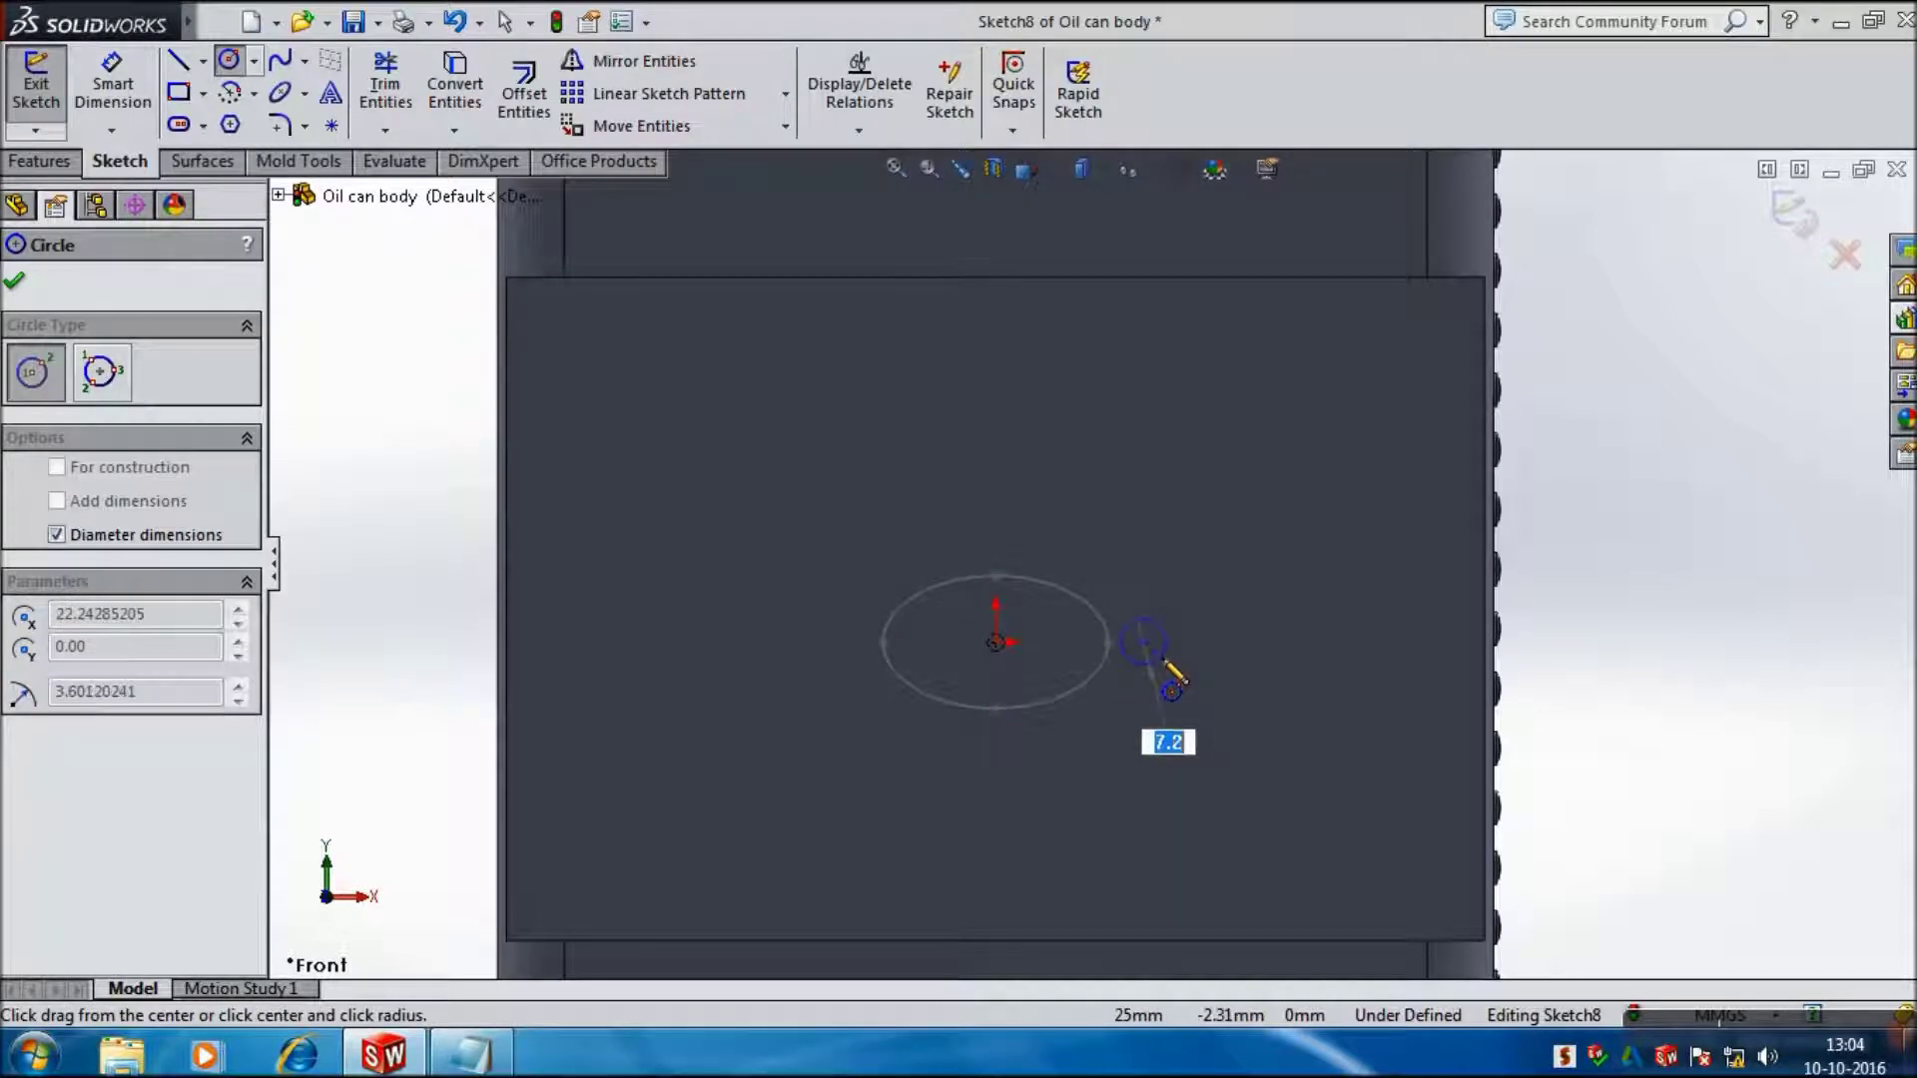
key("Return")
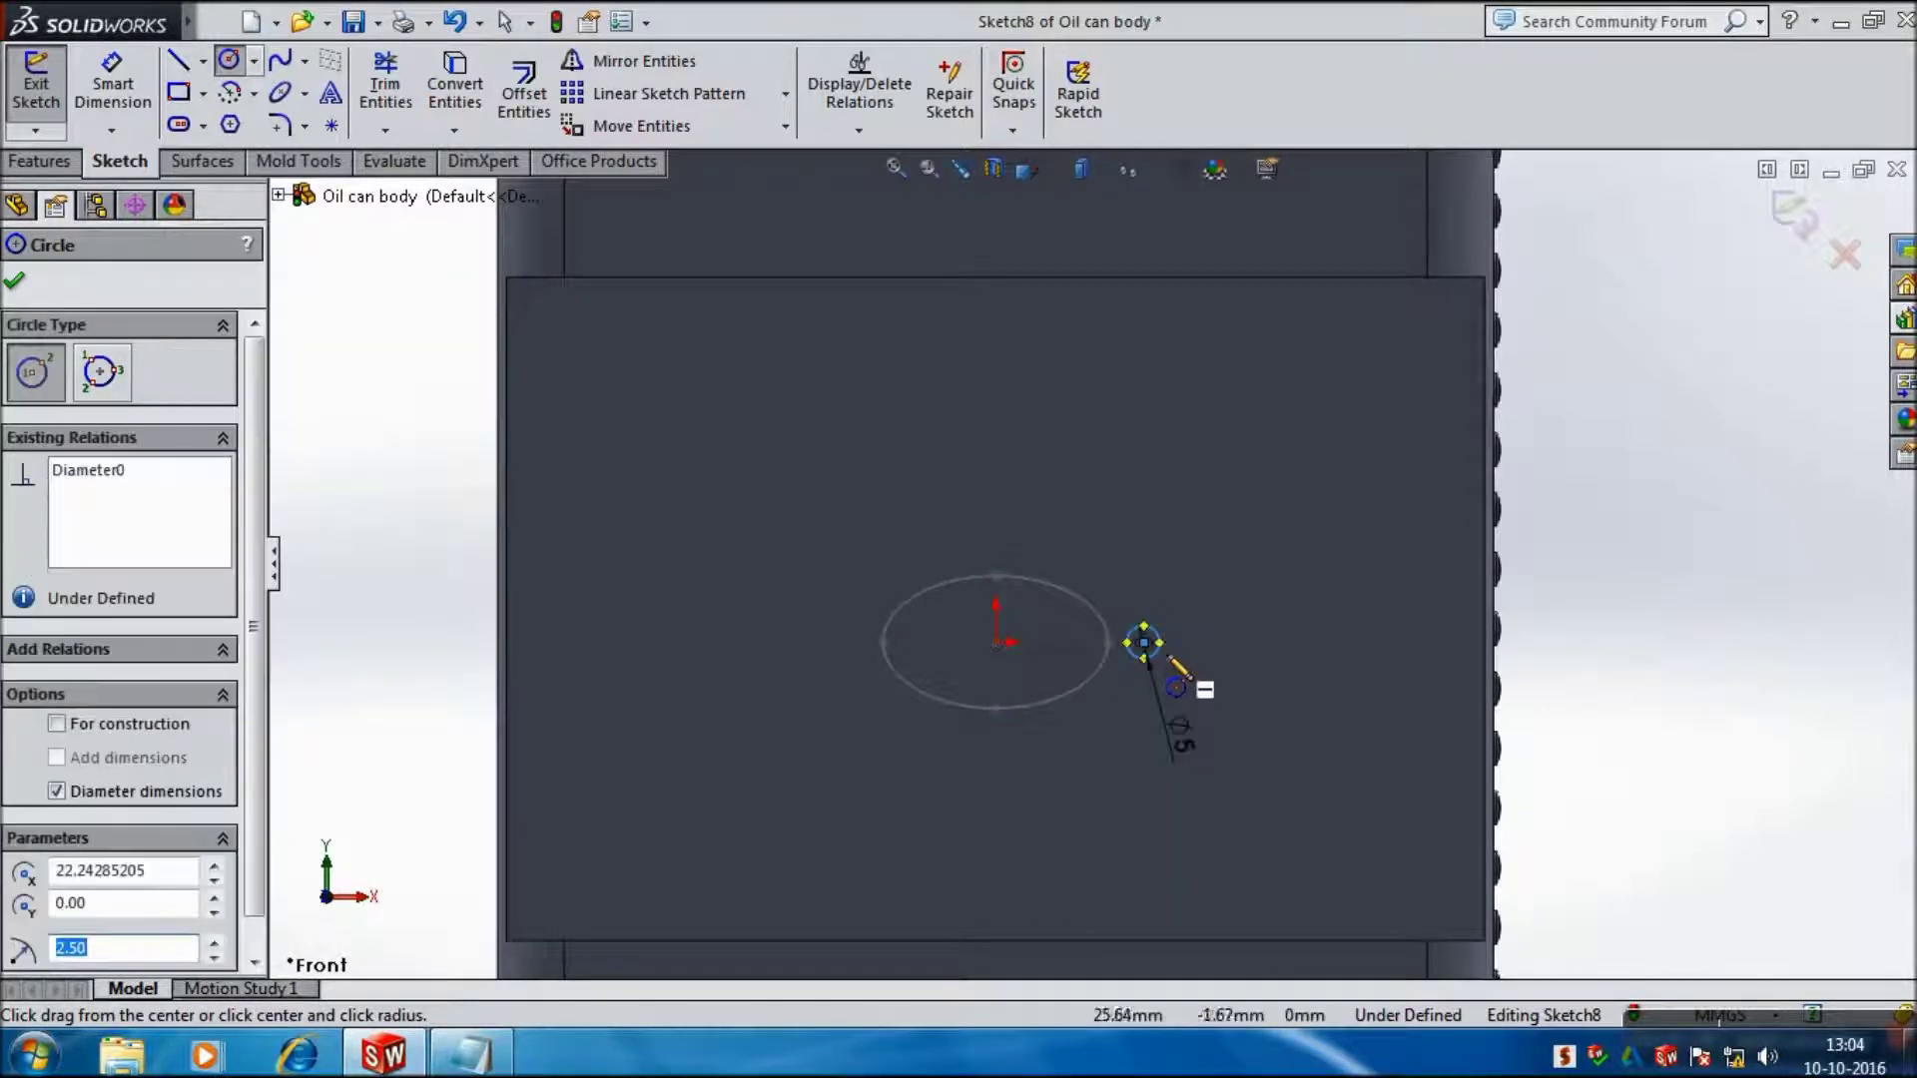
scroll(1203, 674, "down", 1)
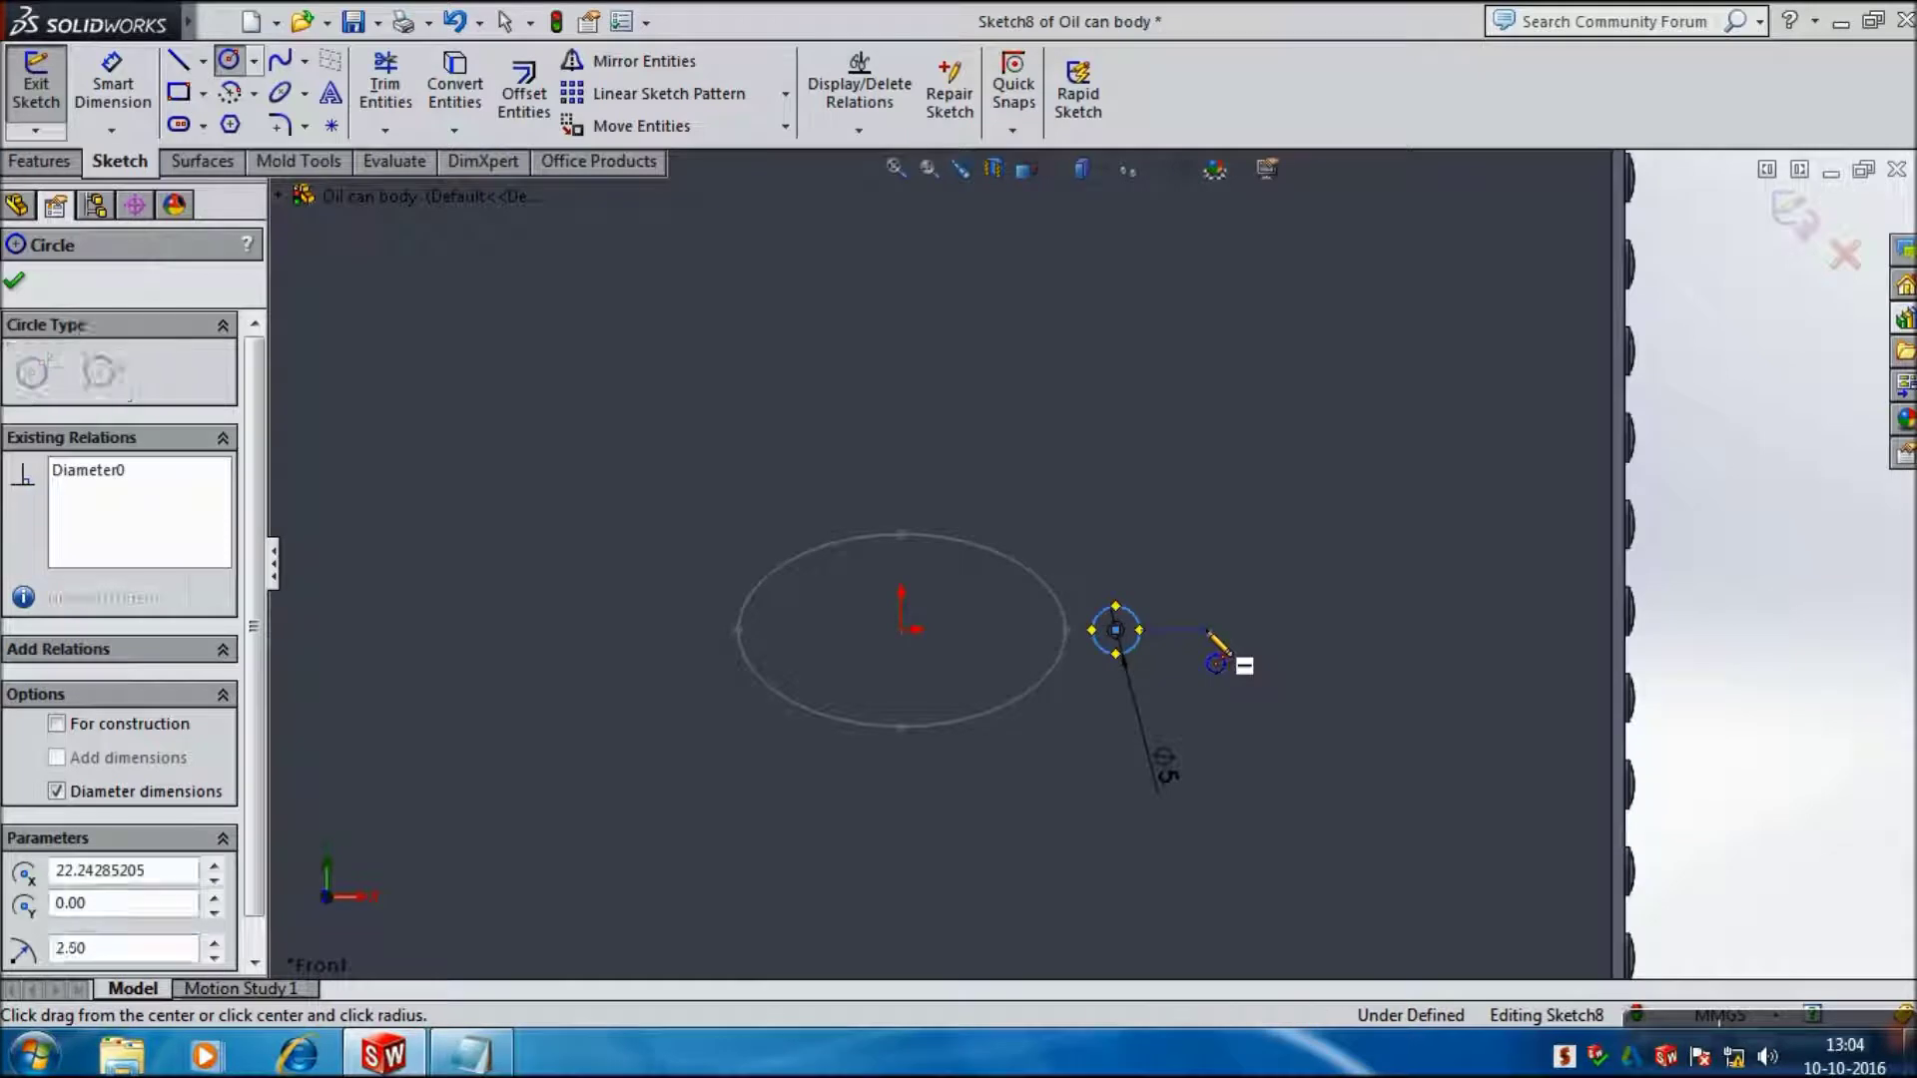
left_click(1205, 631)
key("Return")
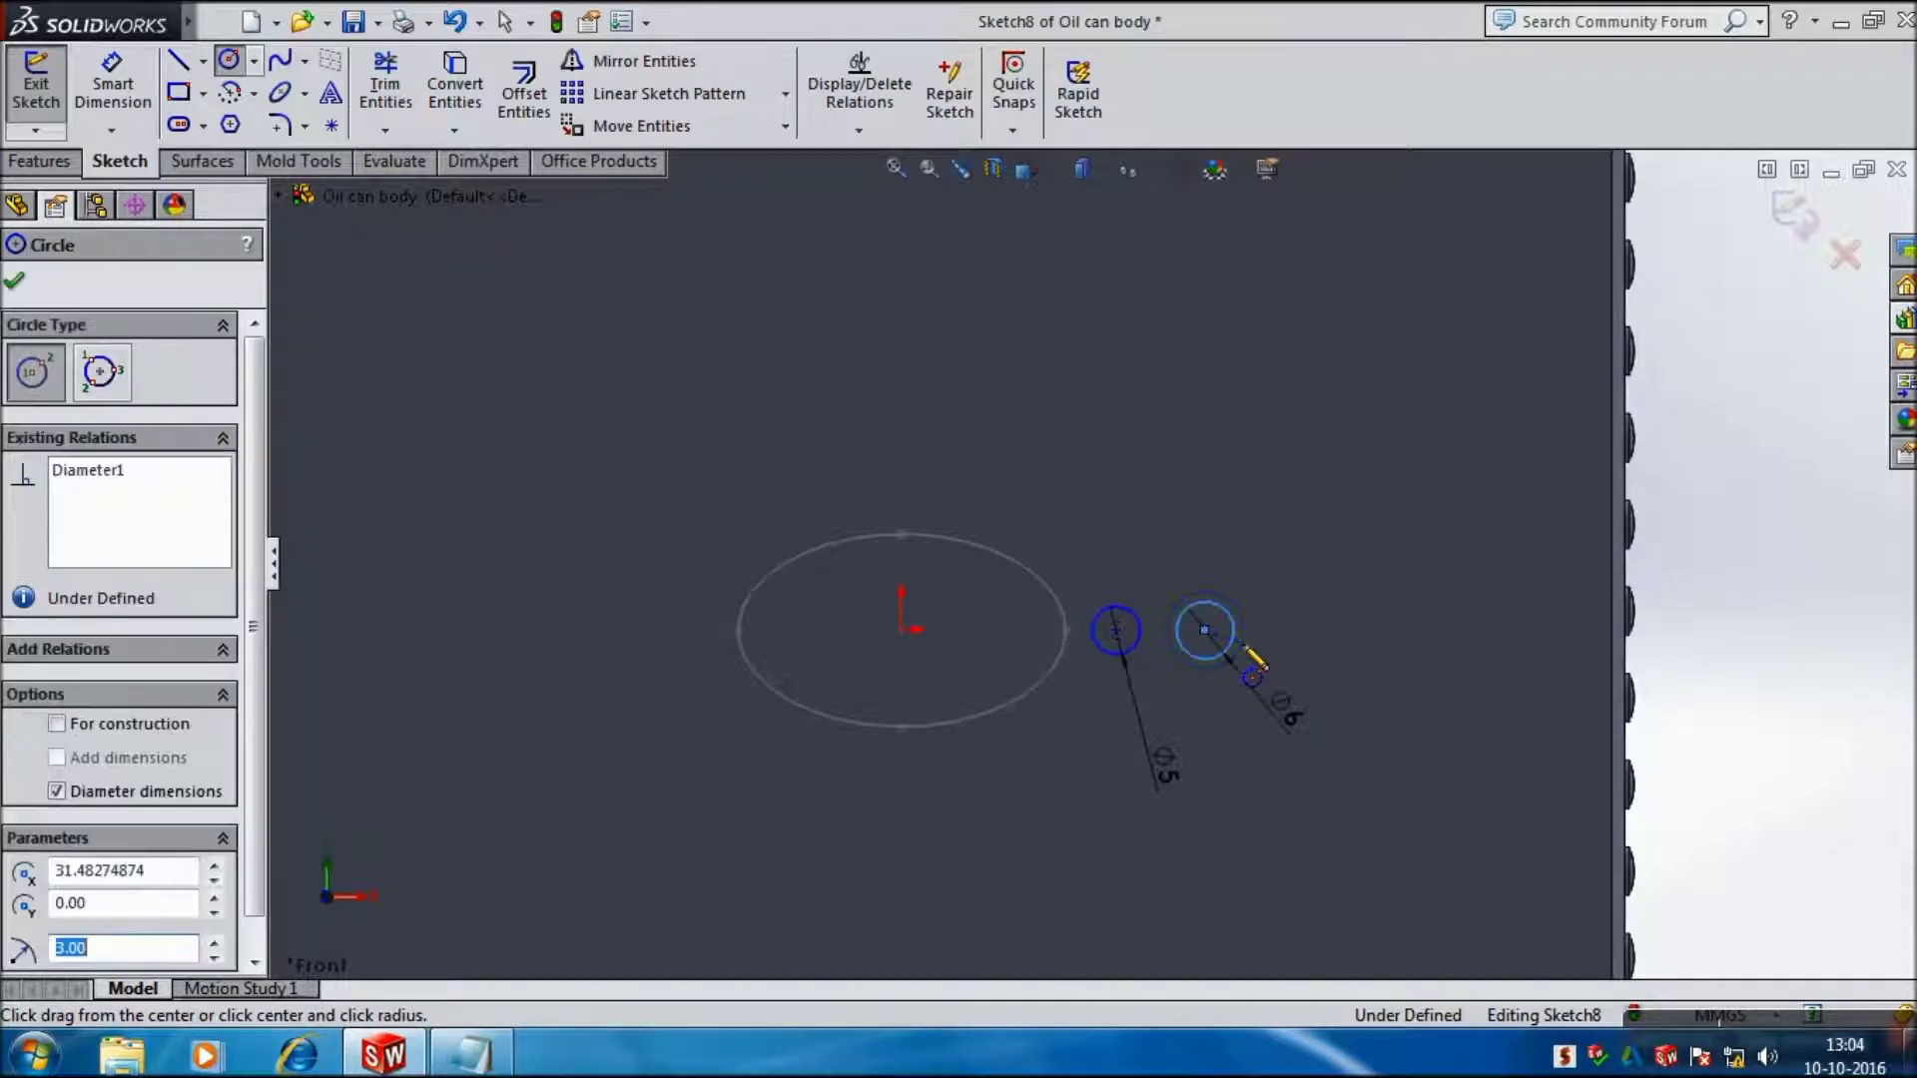
left_click(1313, 632)
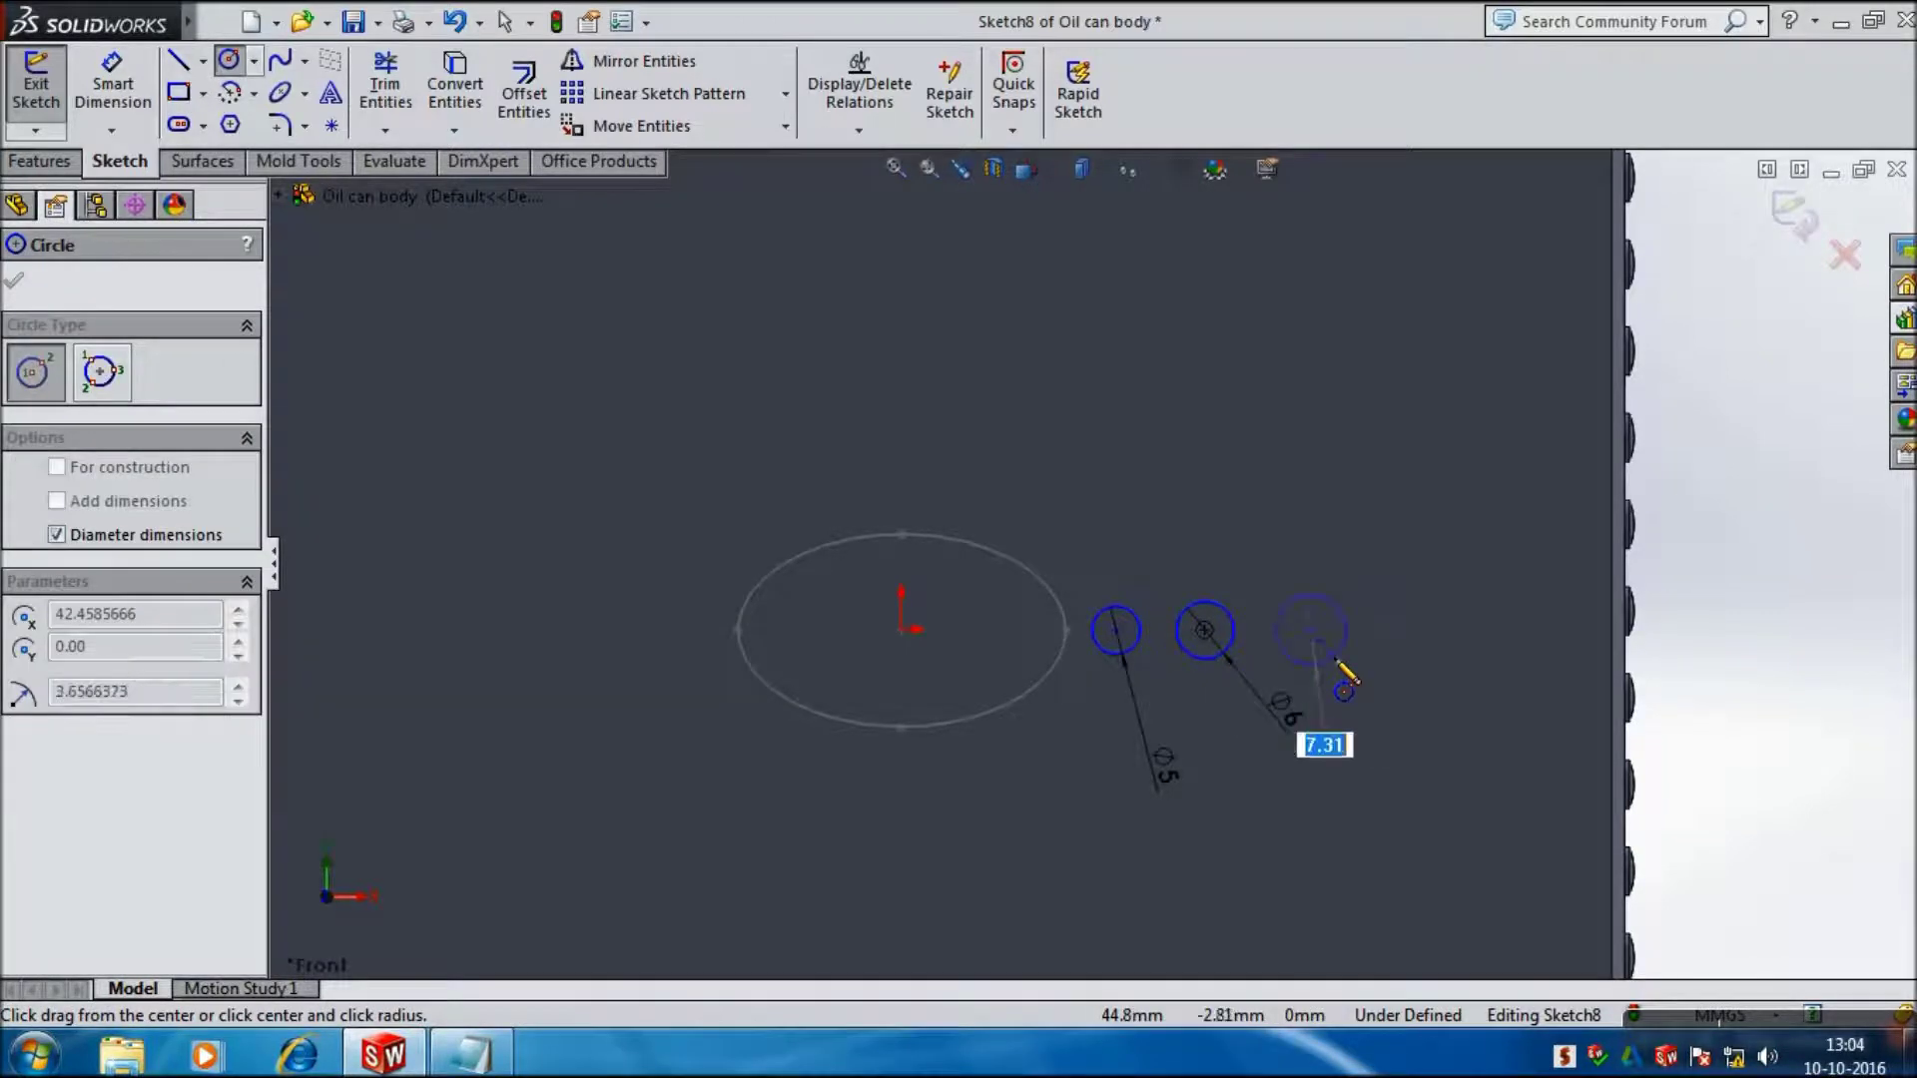
type("7")
key("Return")
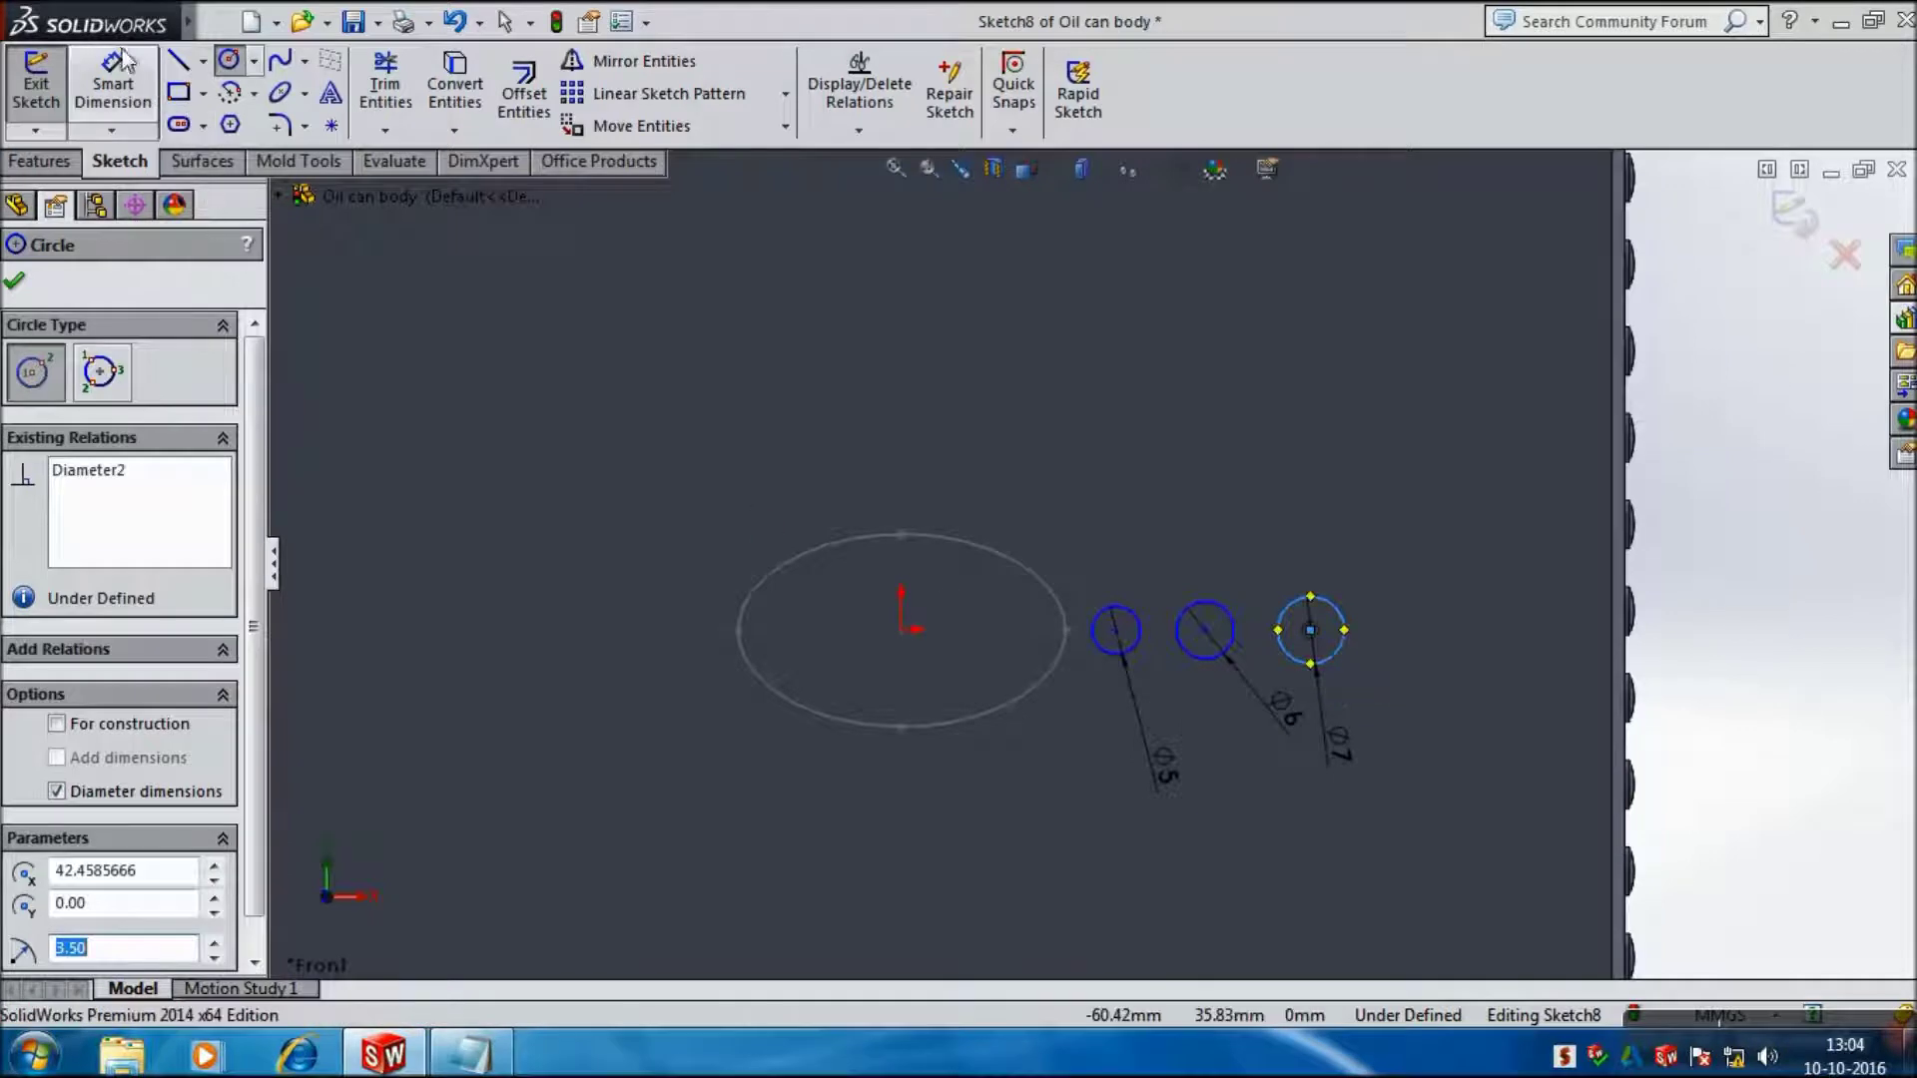
left_click(120, 85)
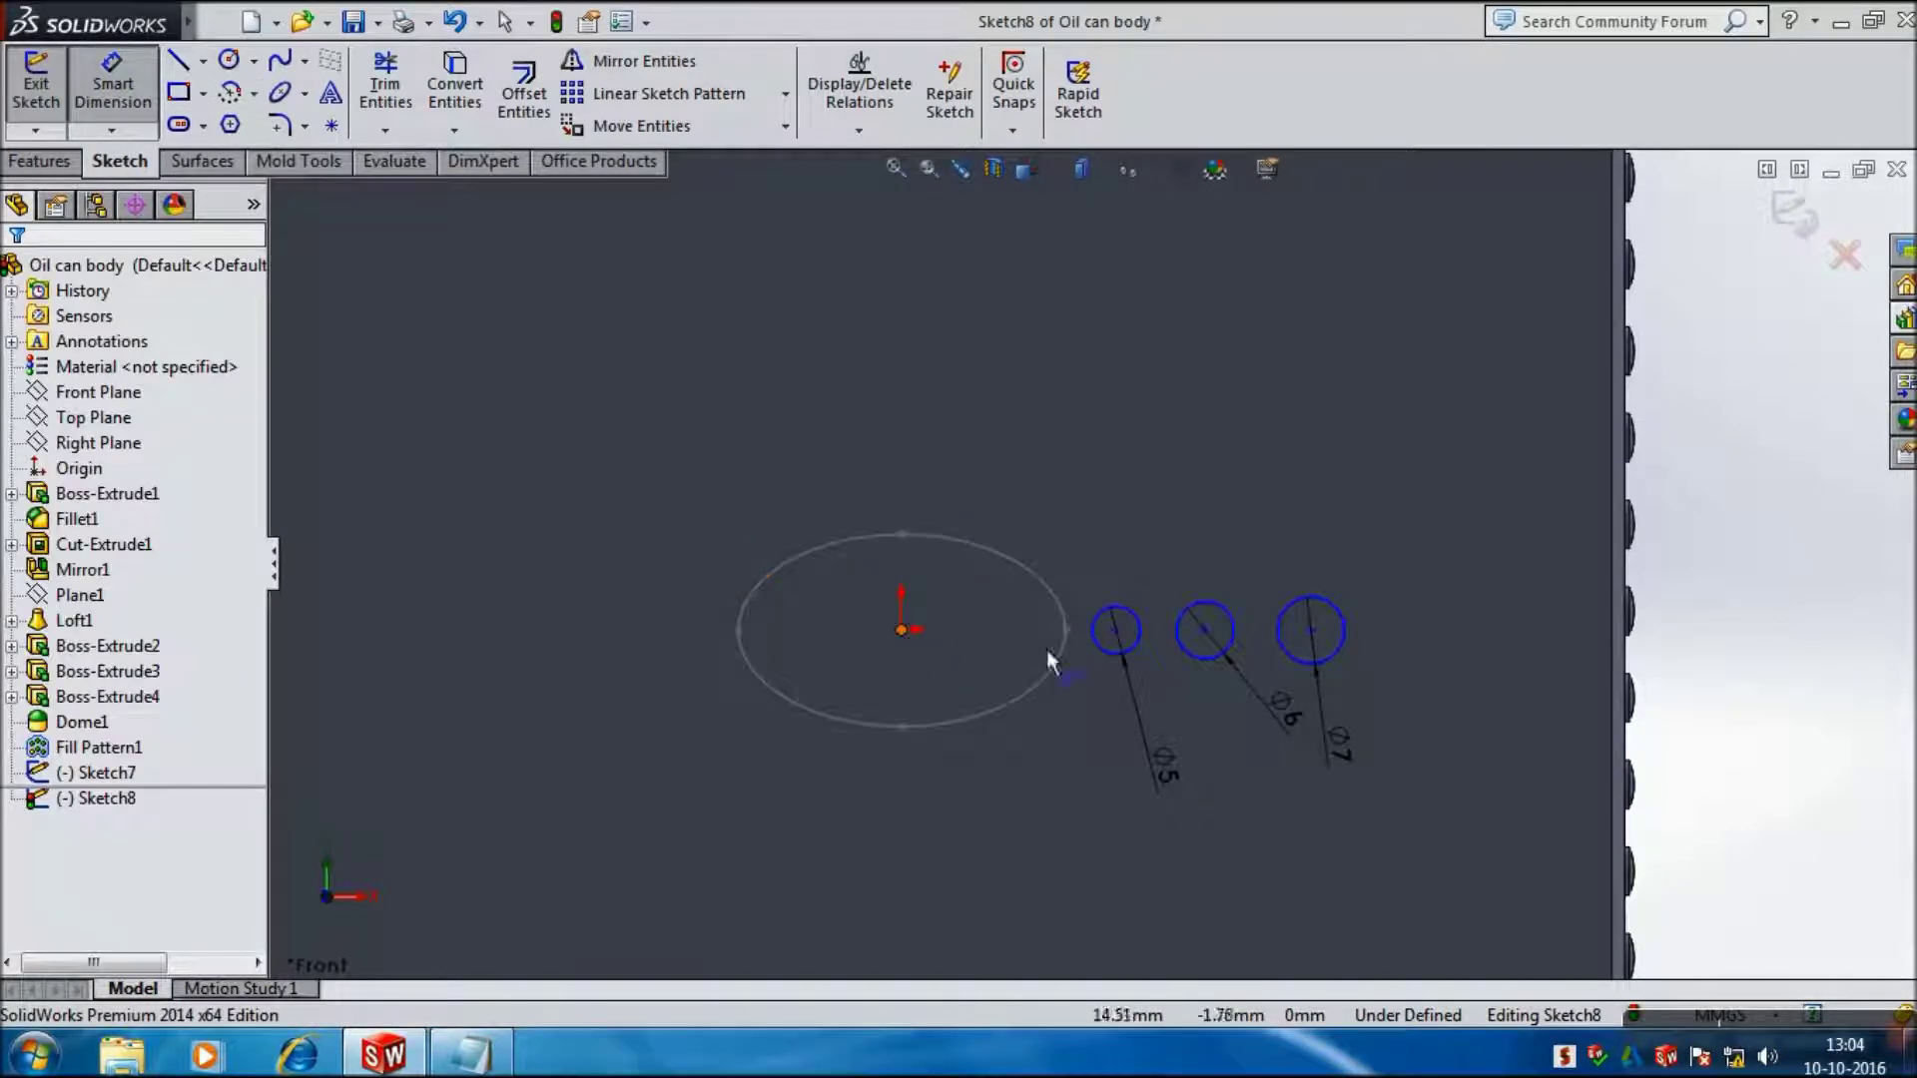
left_click(1067, 630)
Step: Dimension the first circle 5 mm and the second 15 mm from the ellipse's end
left_click(1109, 626)
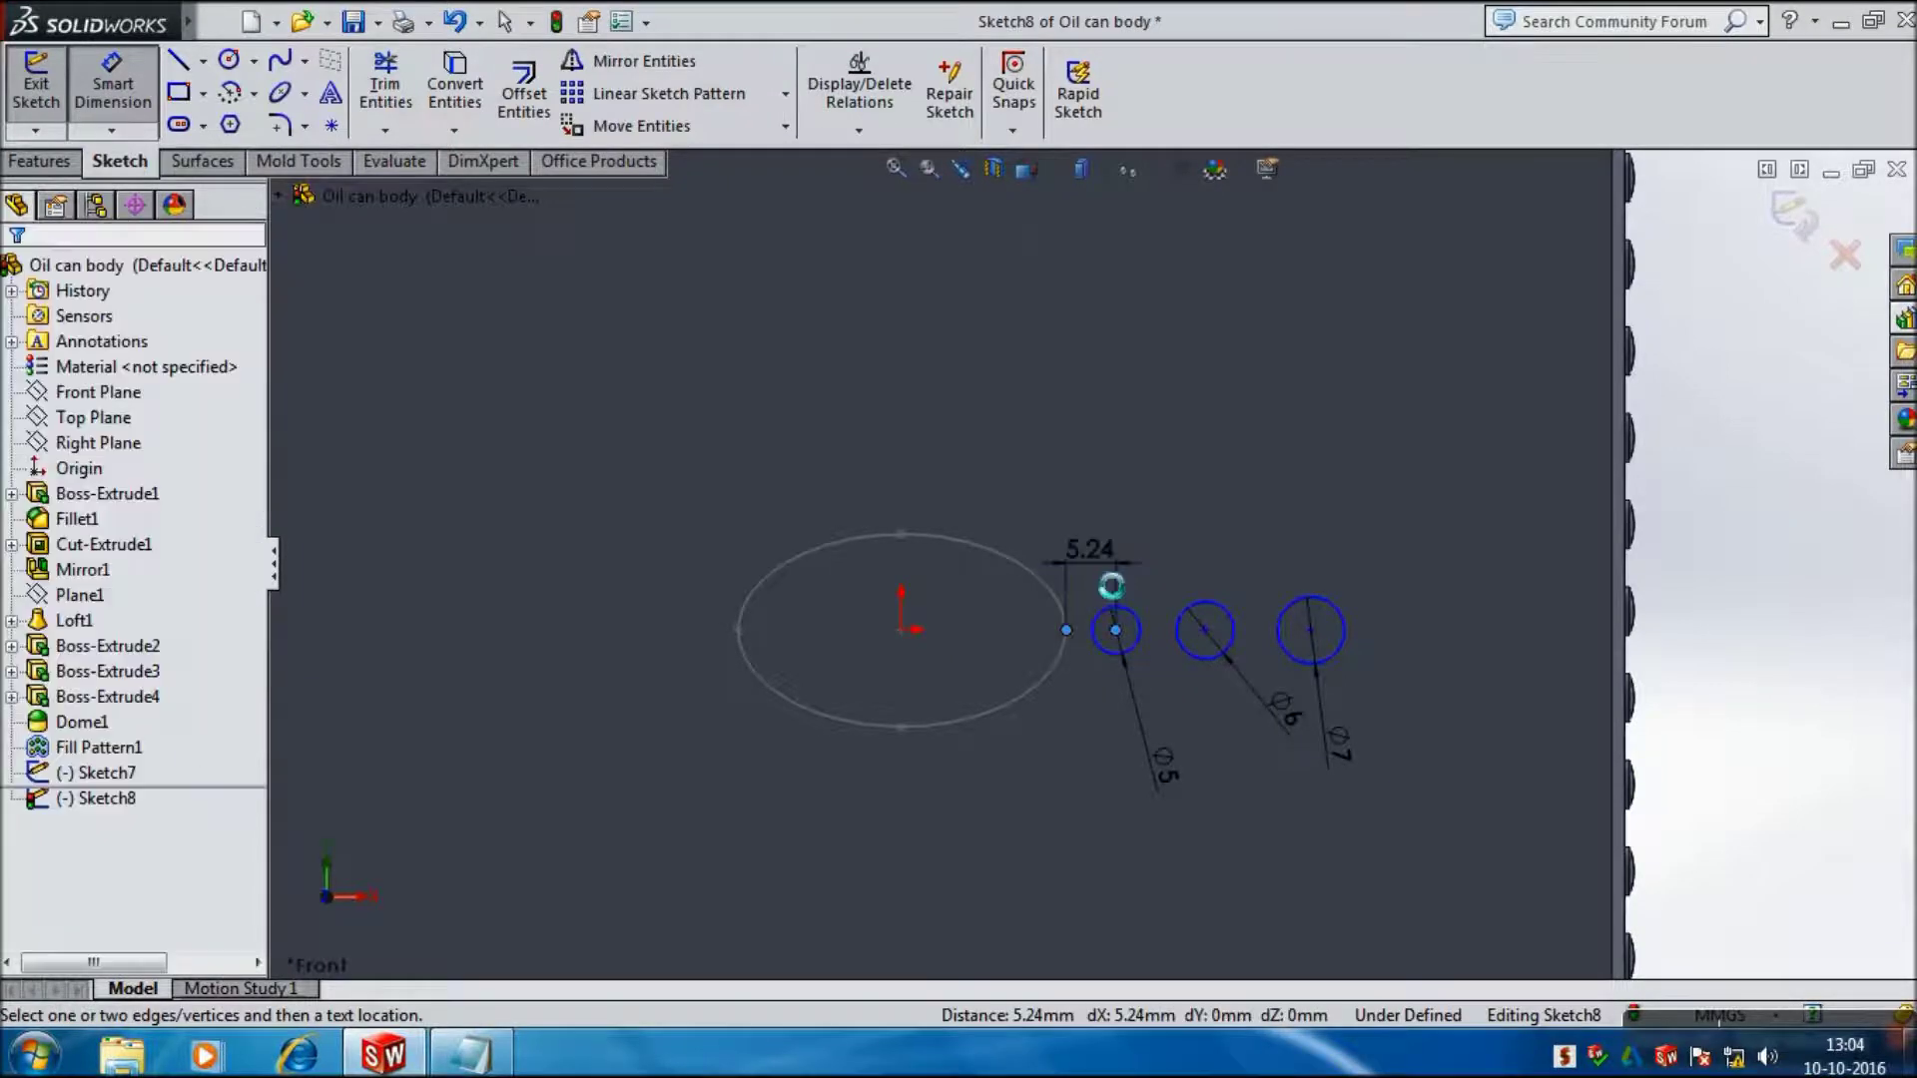
left_click(1090, 565)
key("Return")
type("5")
key("Return")
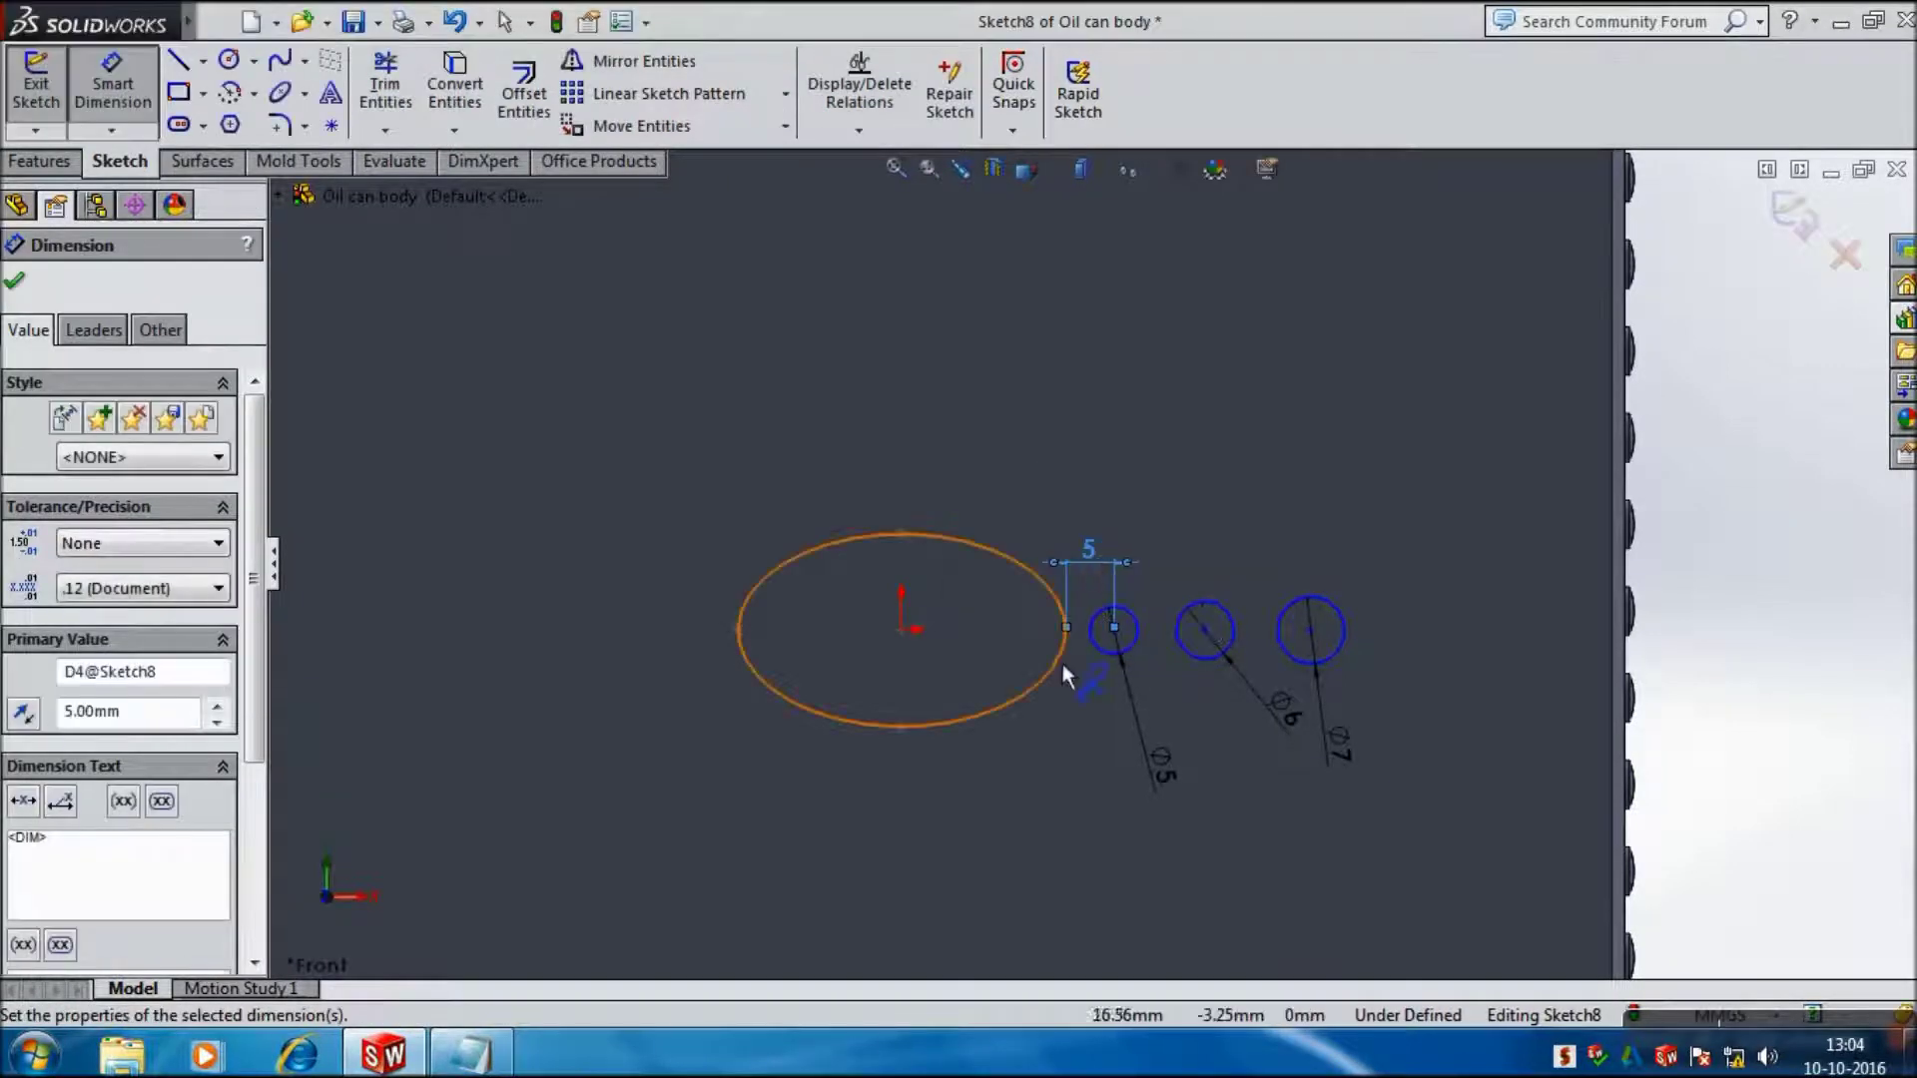
left_click(1115, 629)
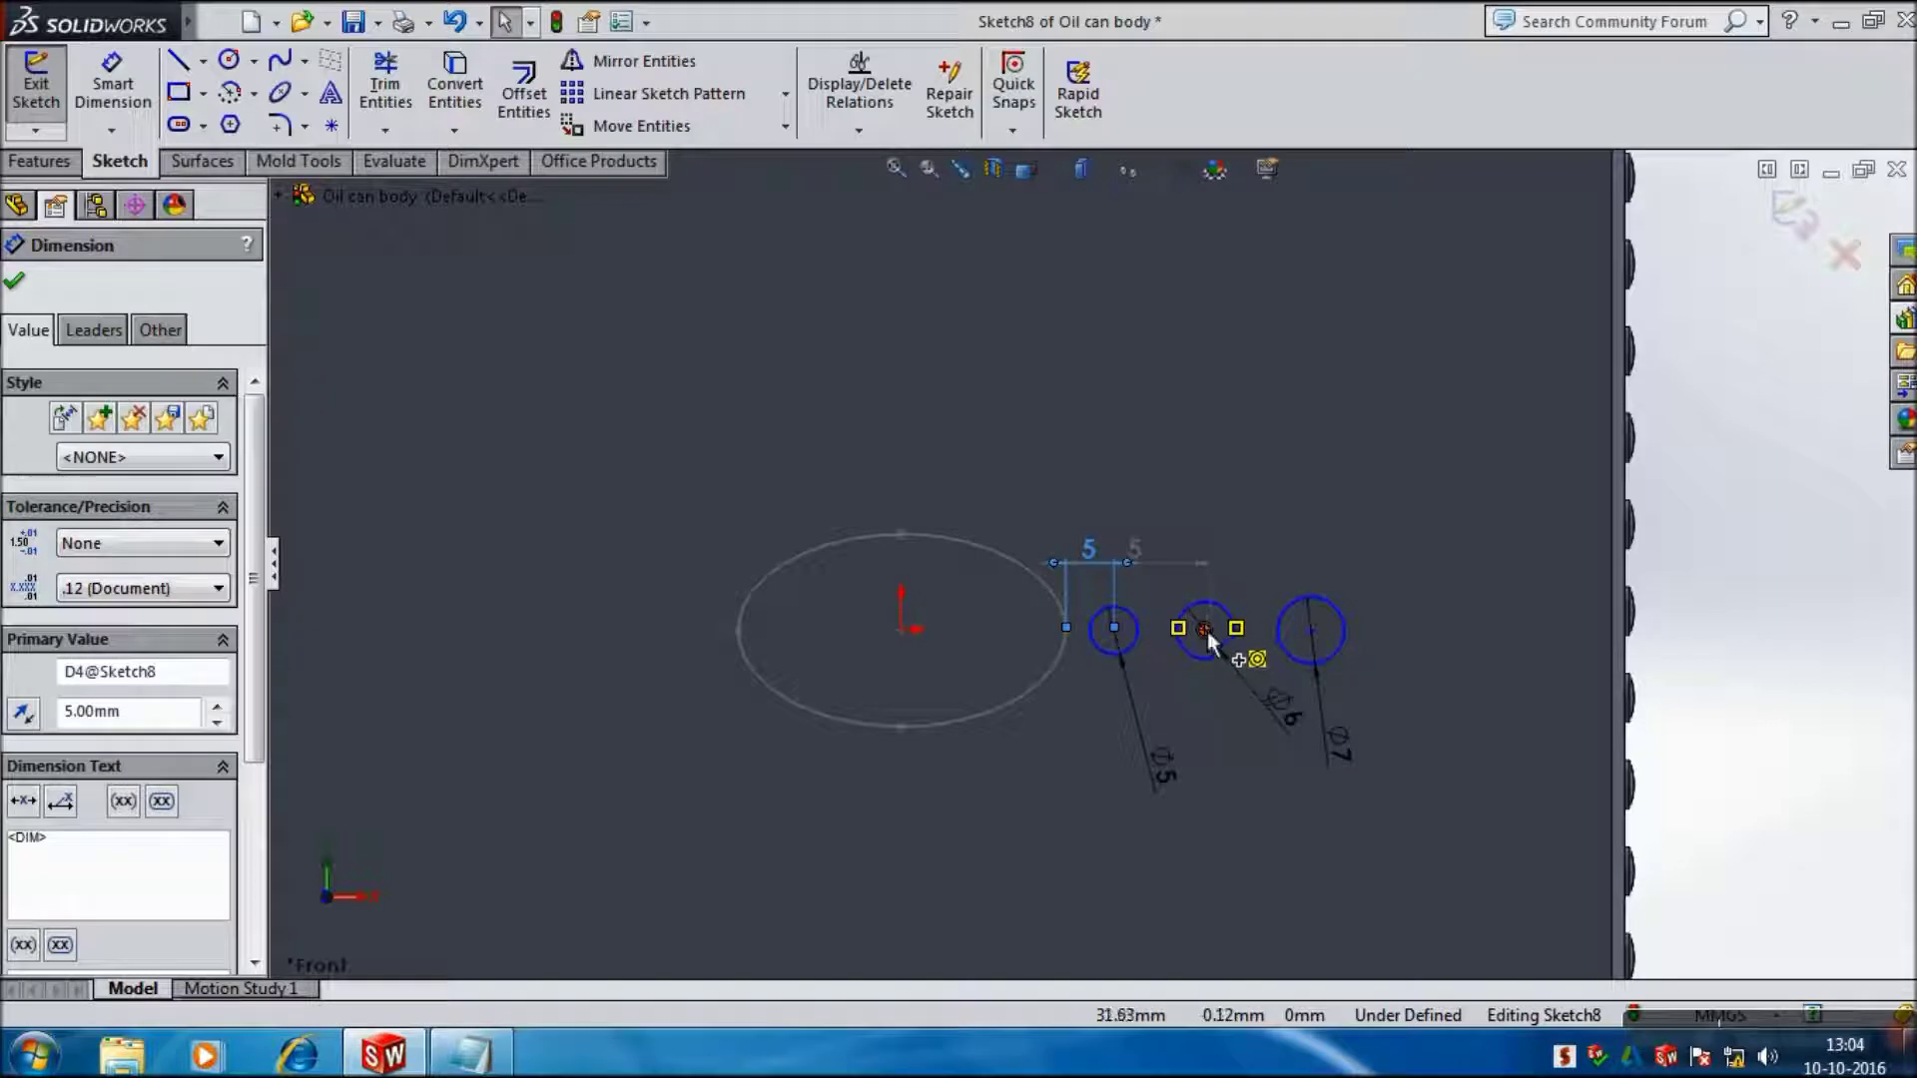
left_click(1205, 627)
left_click(1206, 568)
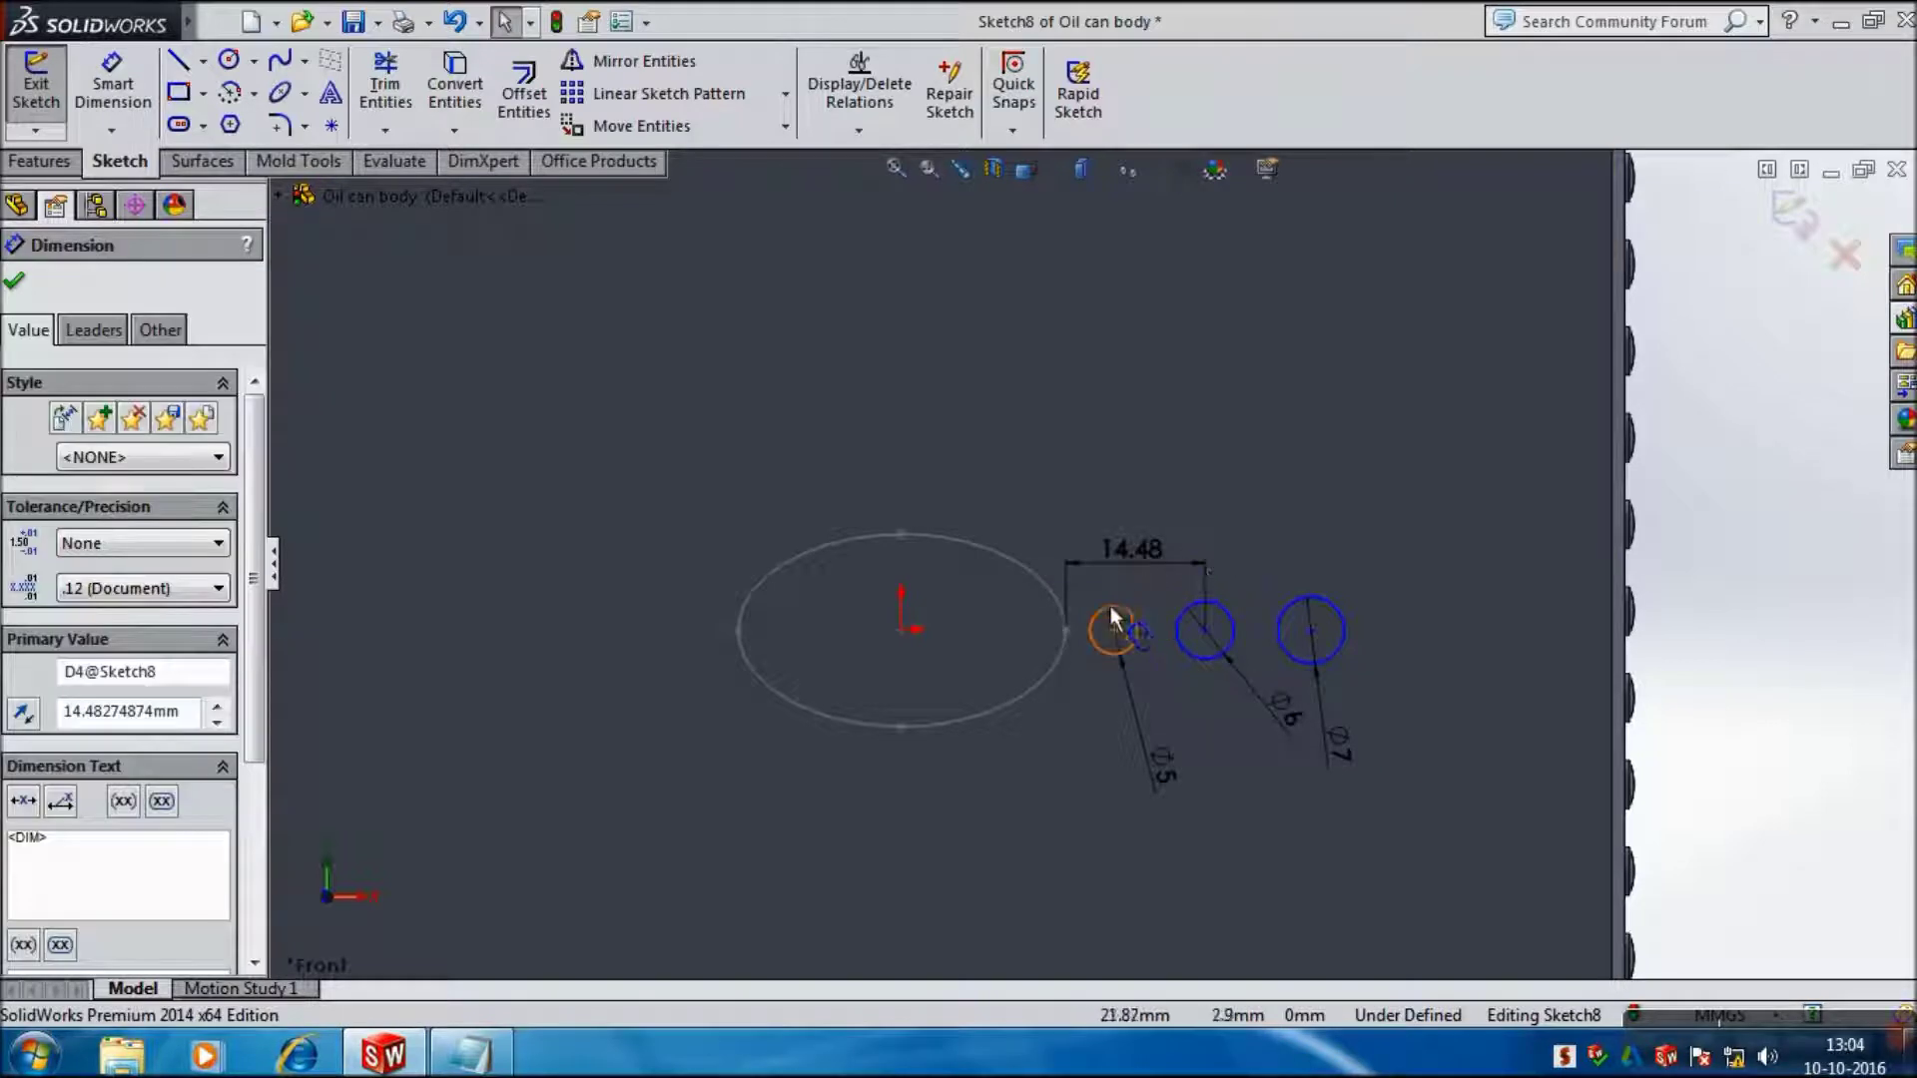
double_click(1143, 555)
type("15")
key("Return")
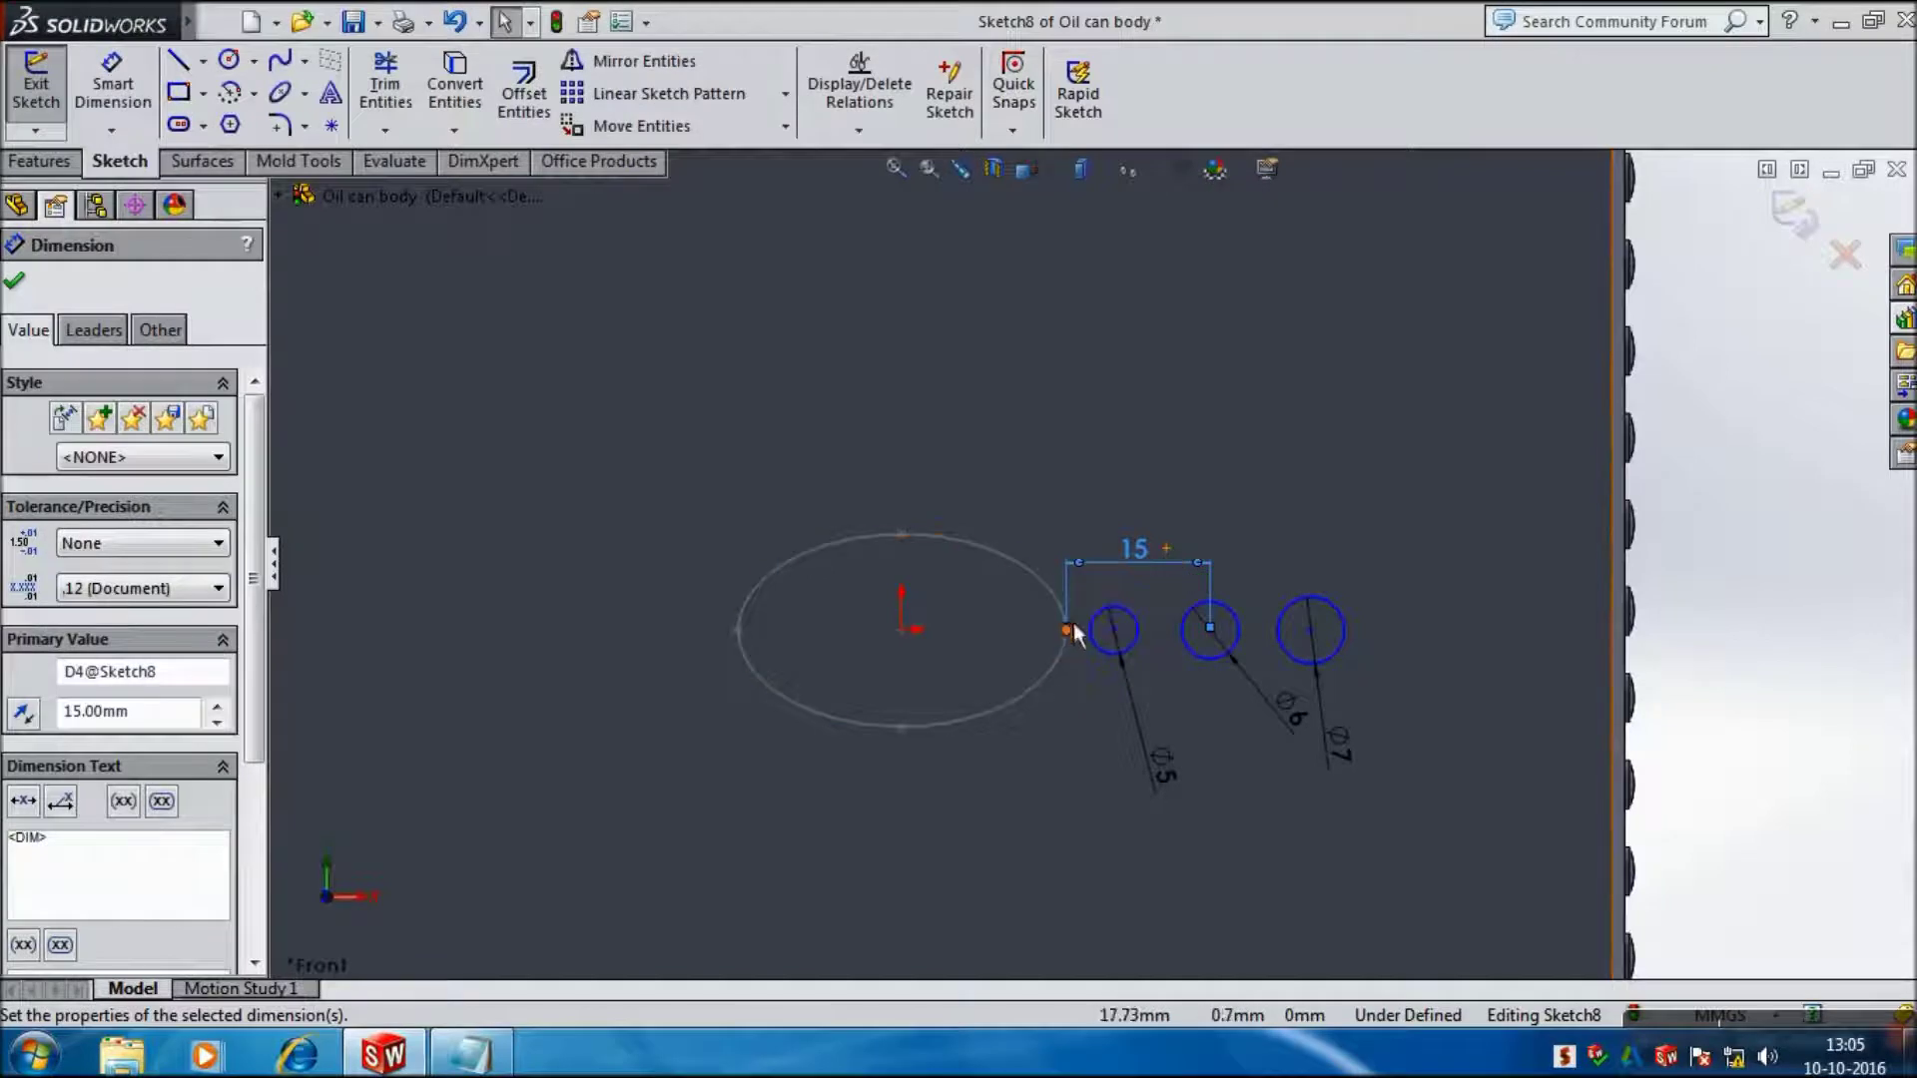
Step: Space the second and third circles 10 mm apart and exit the sketch
left_click(112, 85)
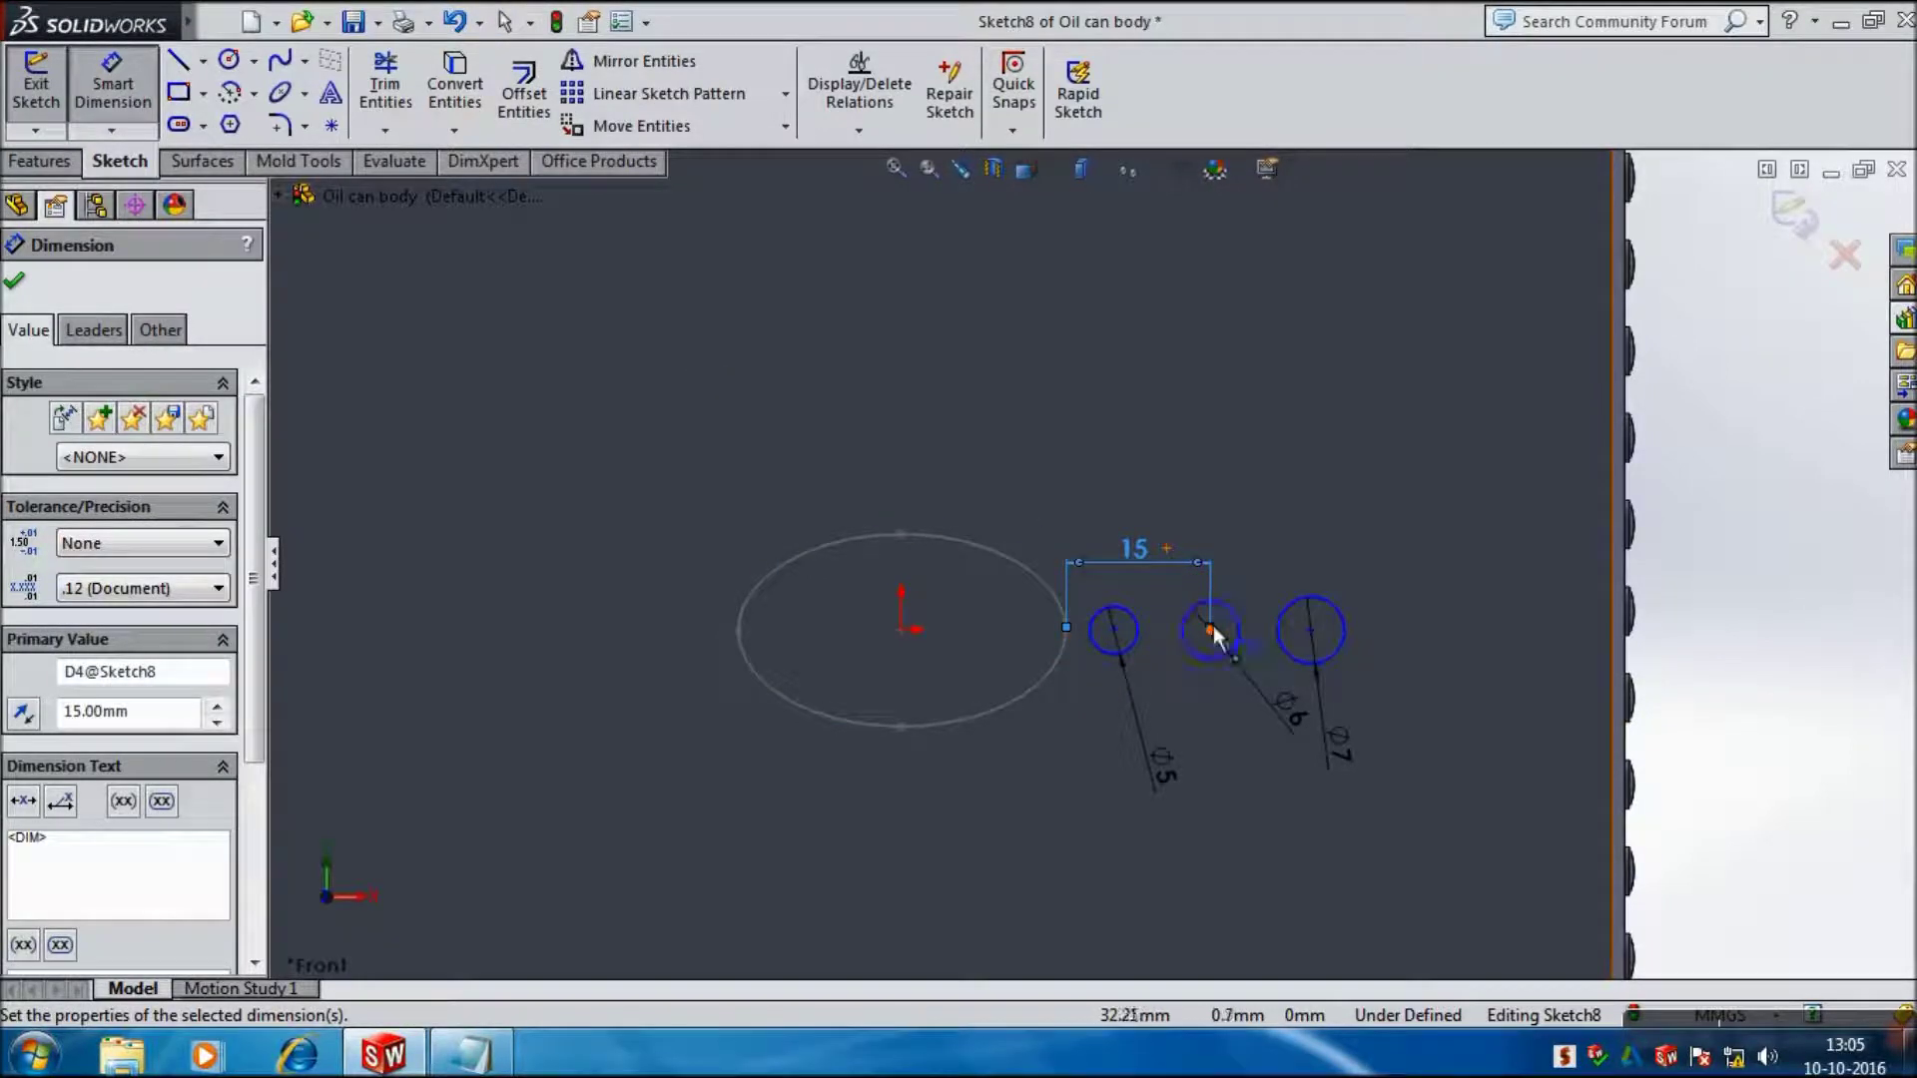
left_click(1211, 631)
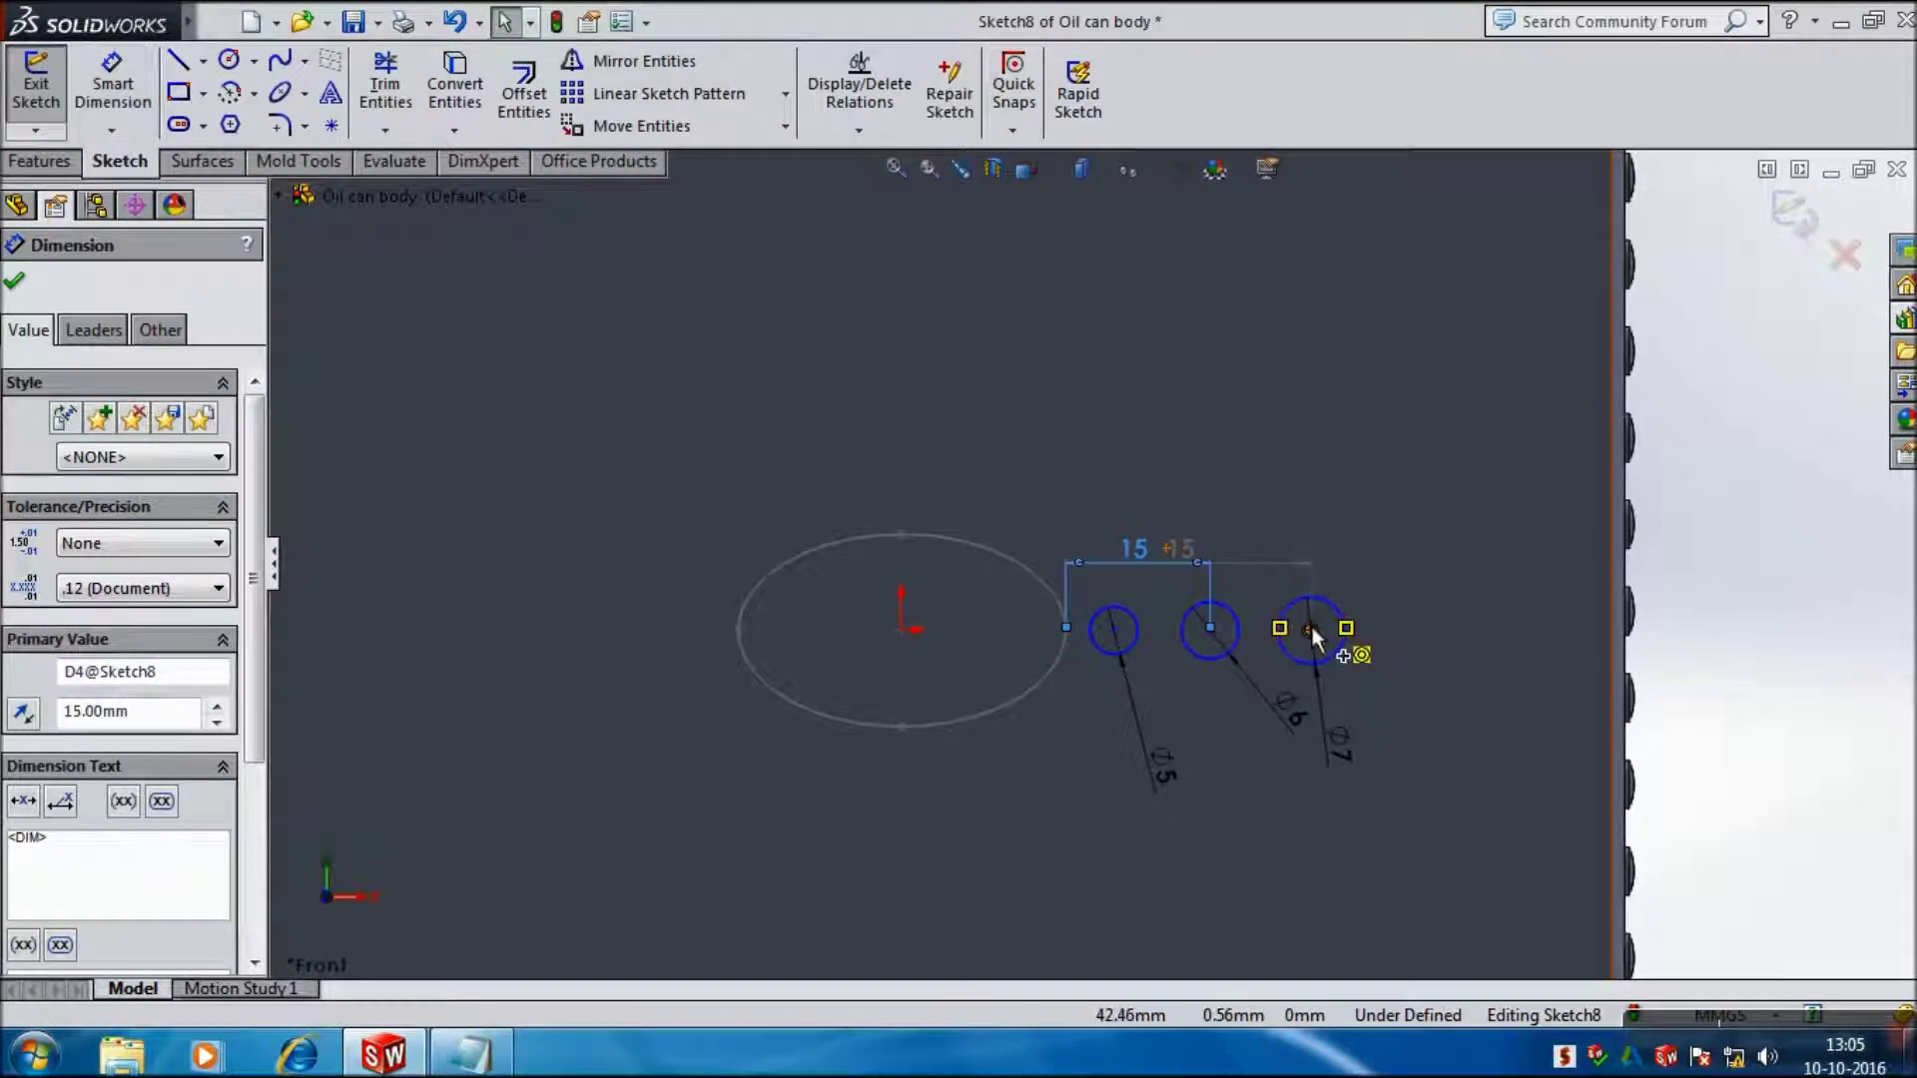
left_click(1249, 500)
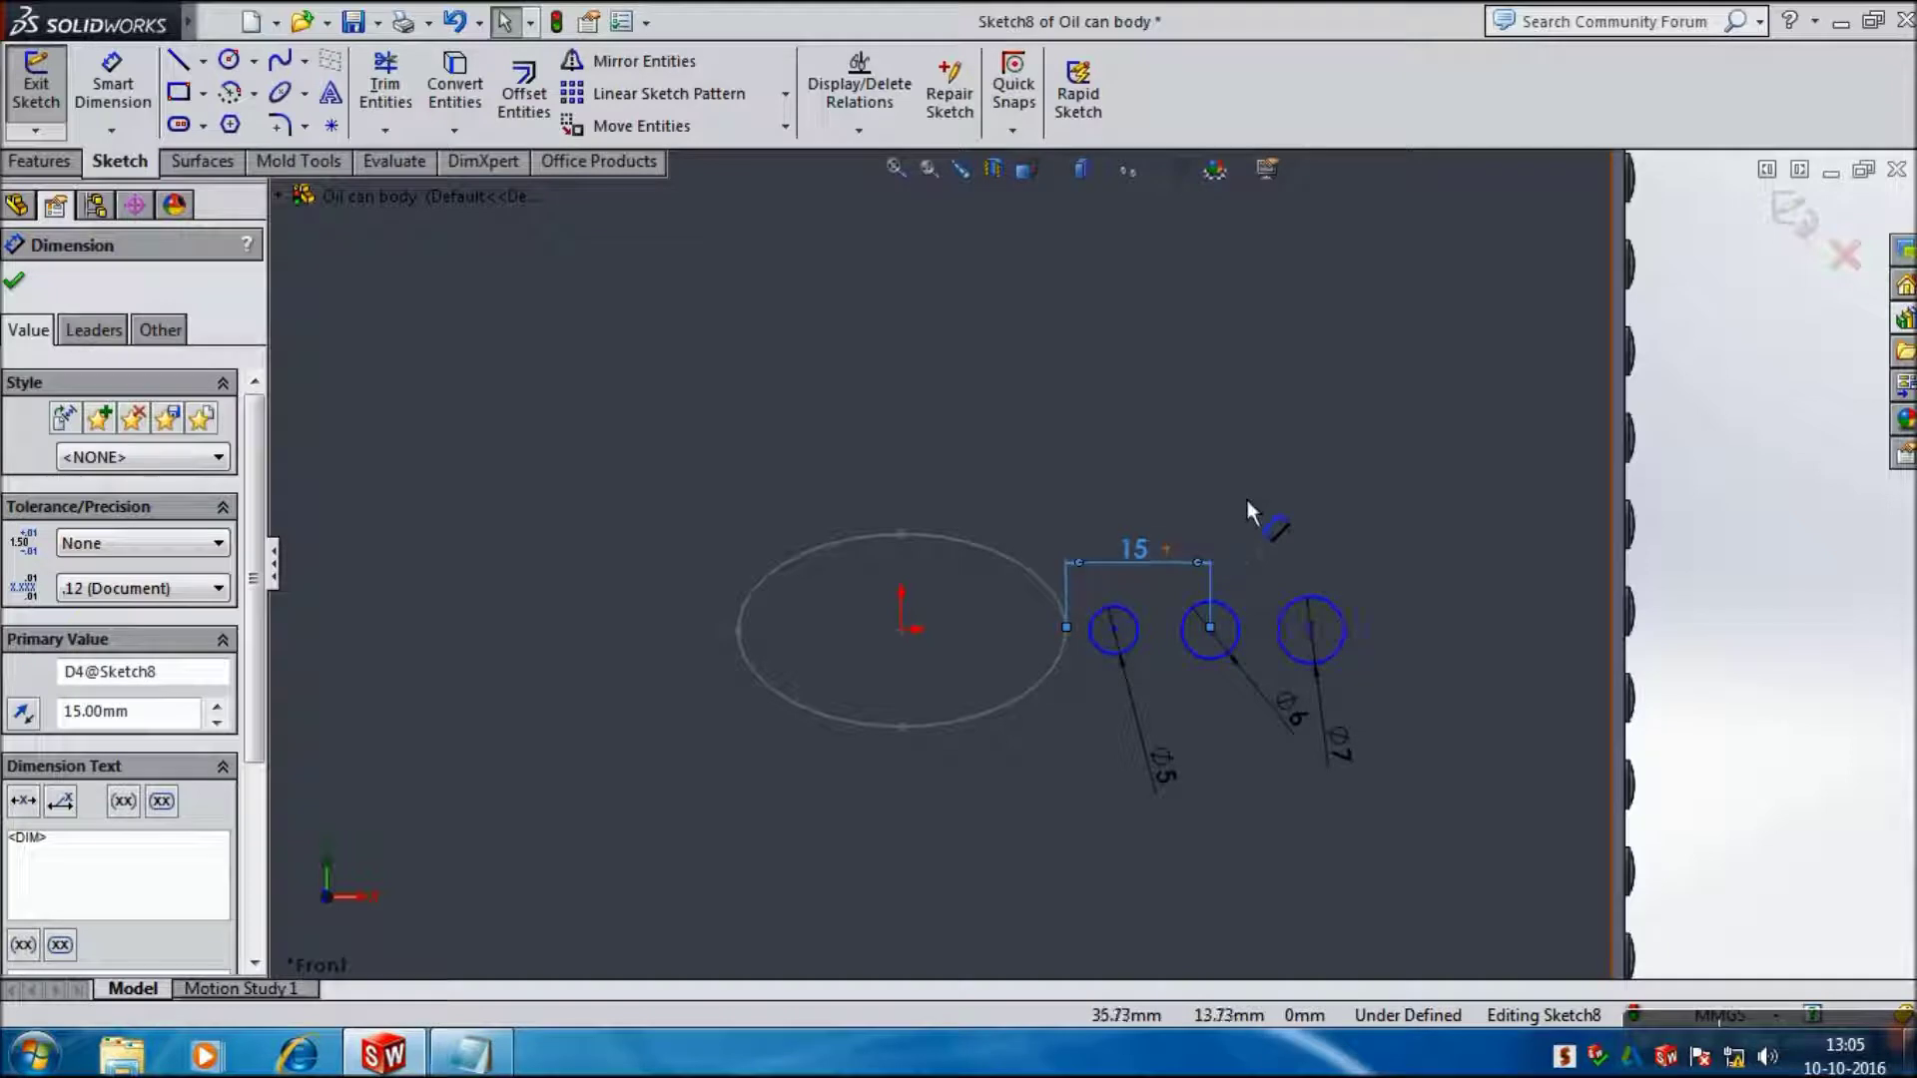
left_click(1102, 500)
left_click(115, 78)
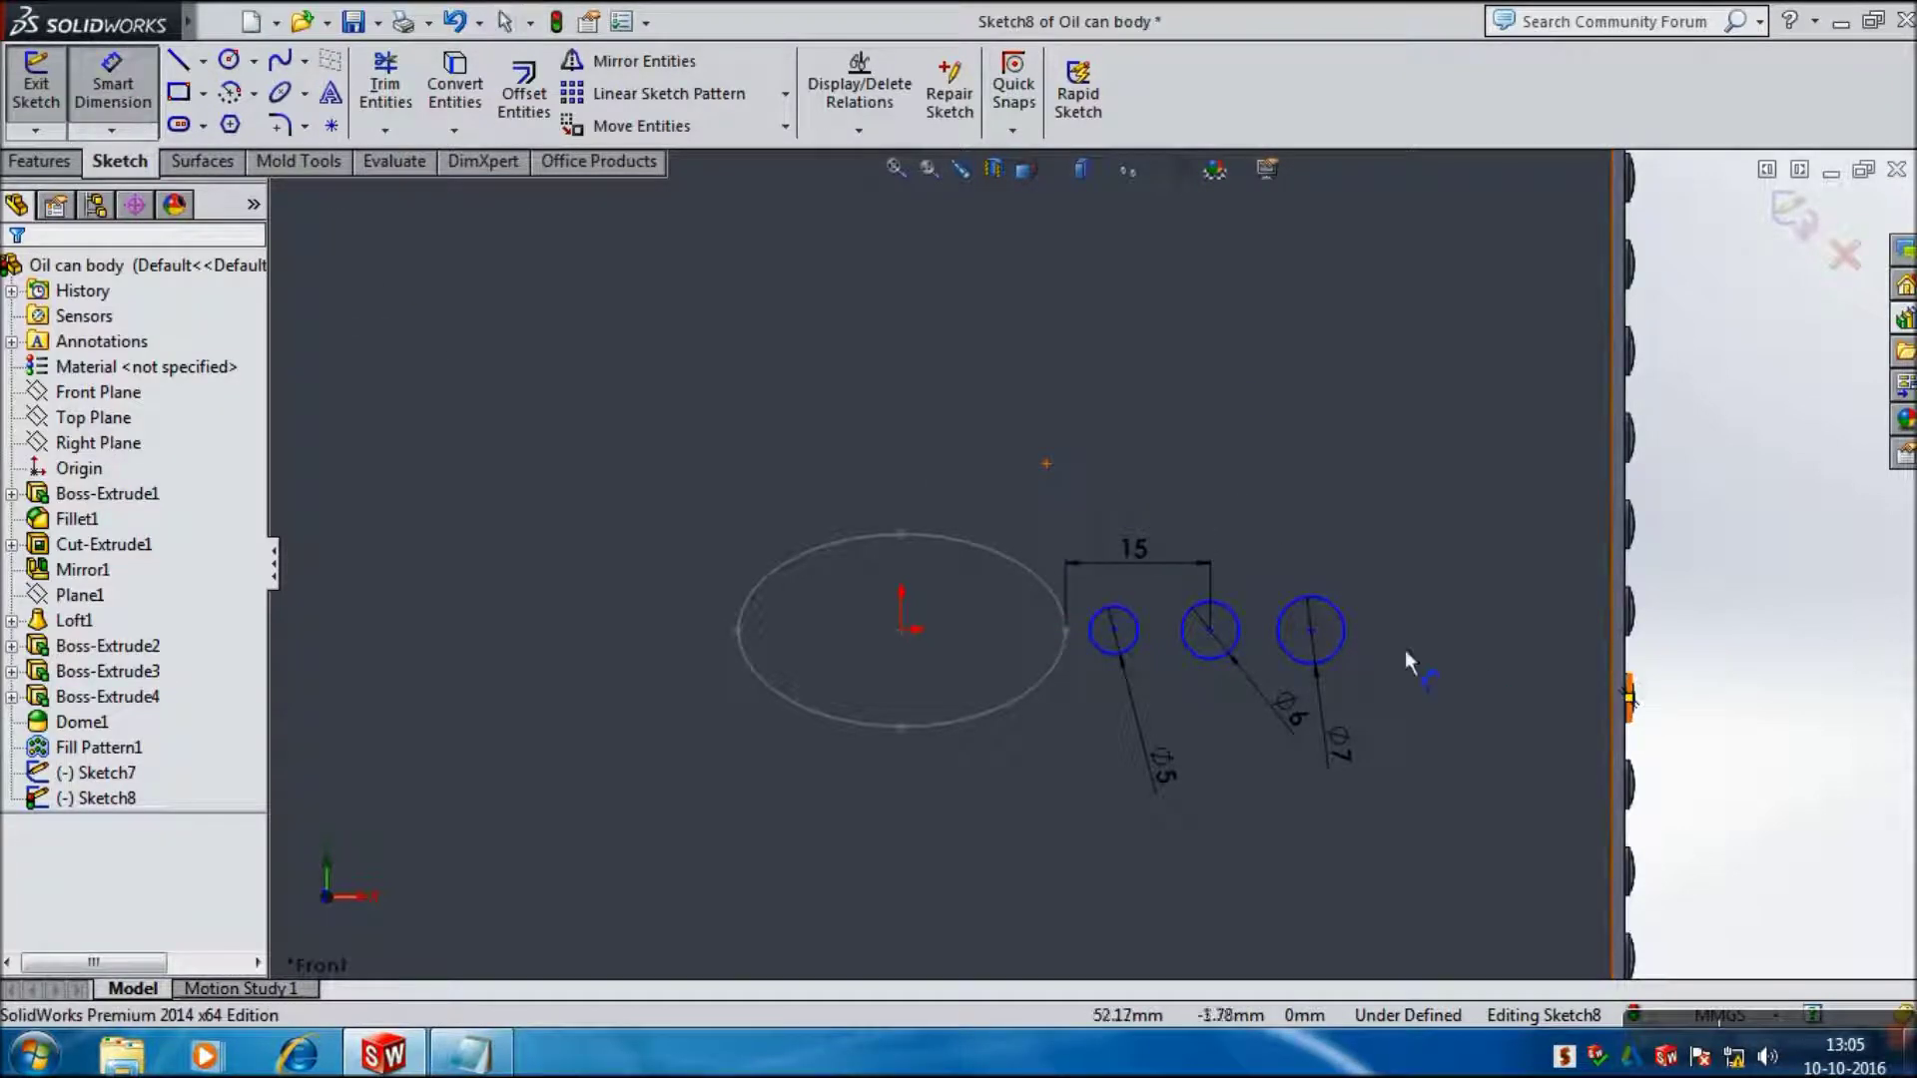
left_click(1310, 631)
left_click(1208, 632)
left_click(1308, 532)
type("10")
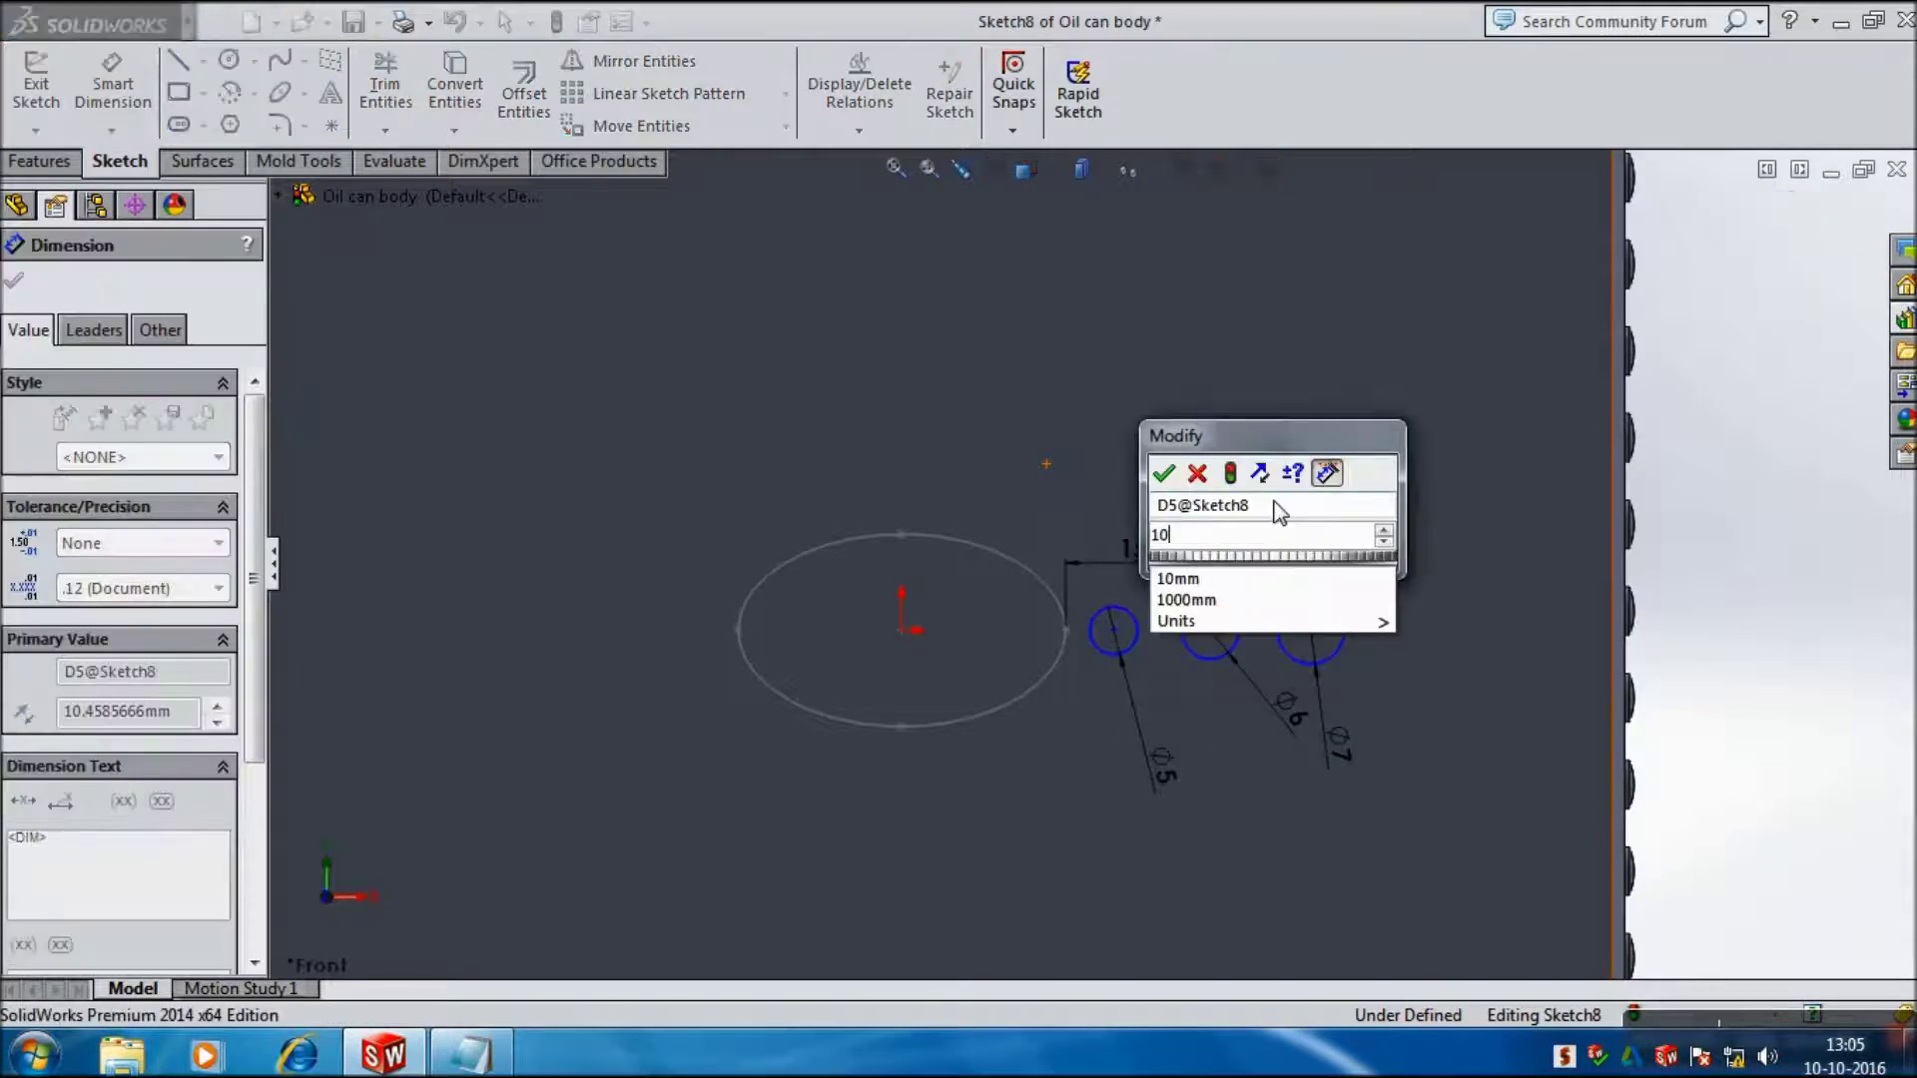
key("Return")
left_click(1787, 224)
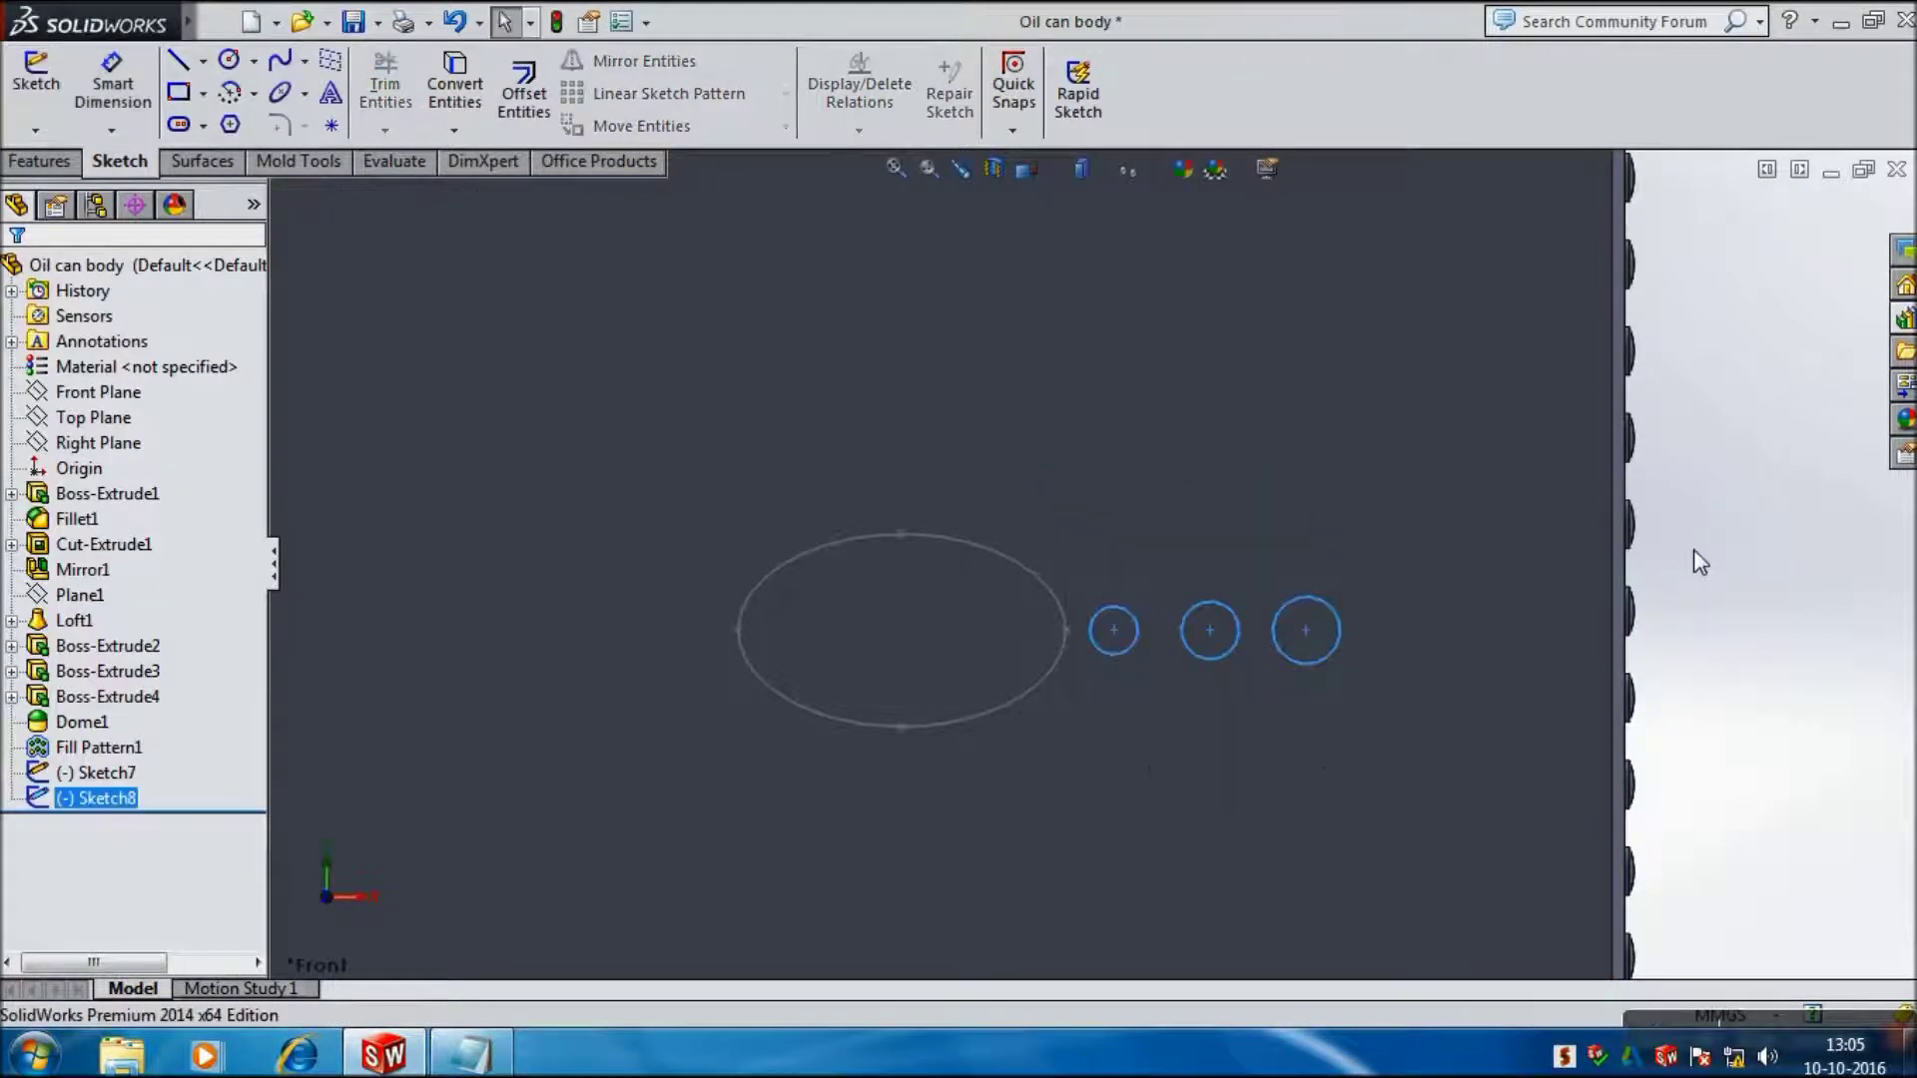
Step: Extrude the three circles of Sketch8 0.5 mm as Boss-Extrude5
key("z")
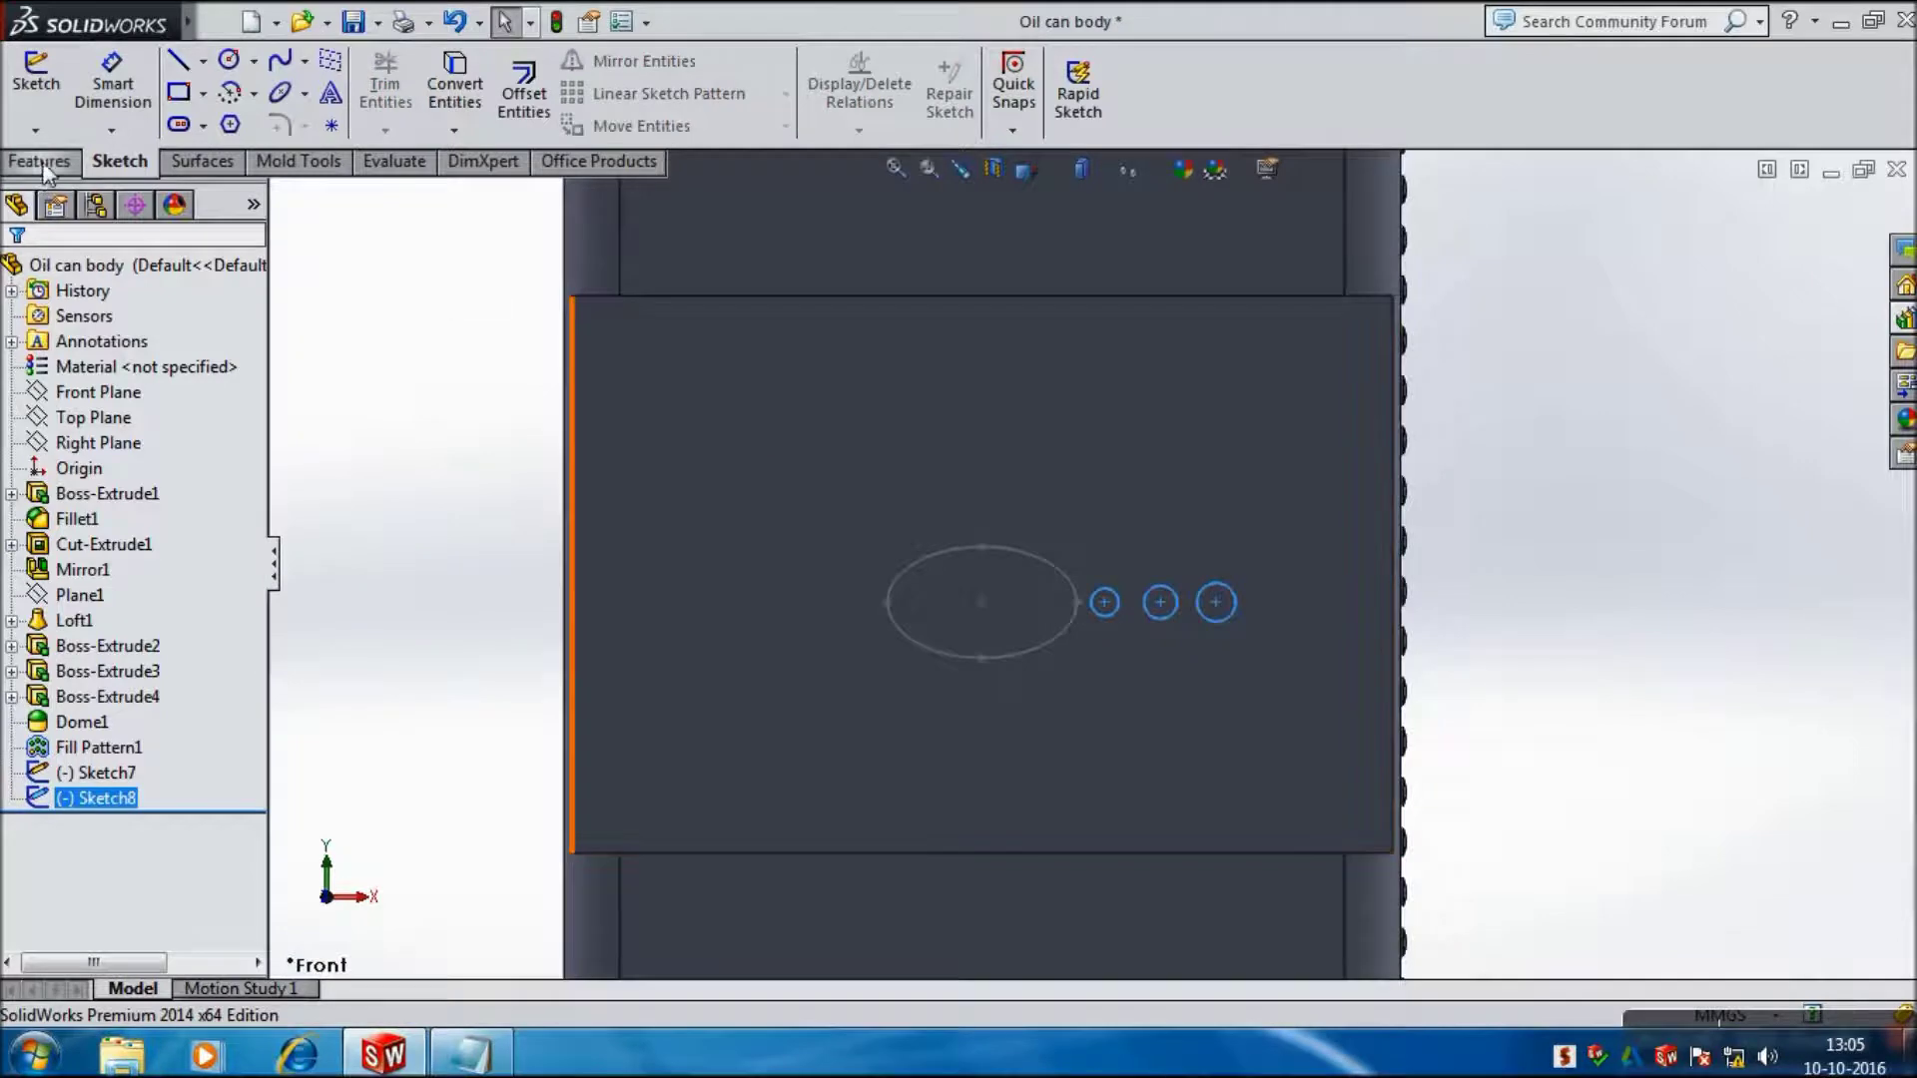
left_click(45, 165)
left_click(48, 100)
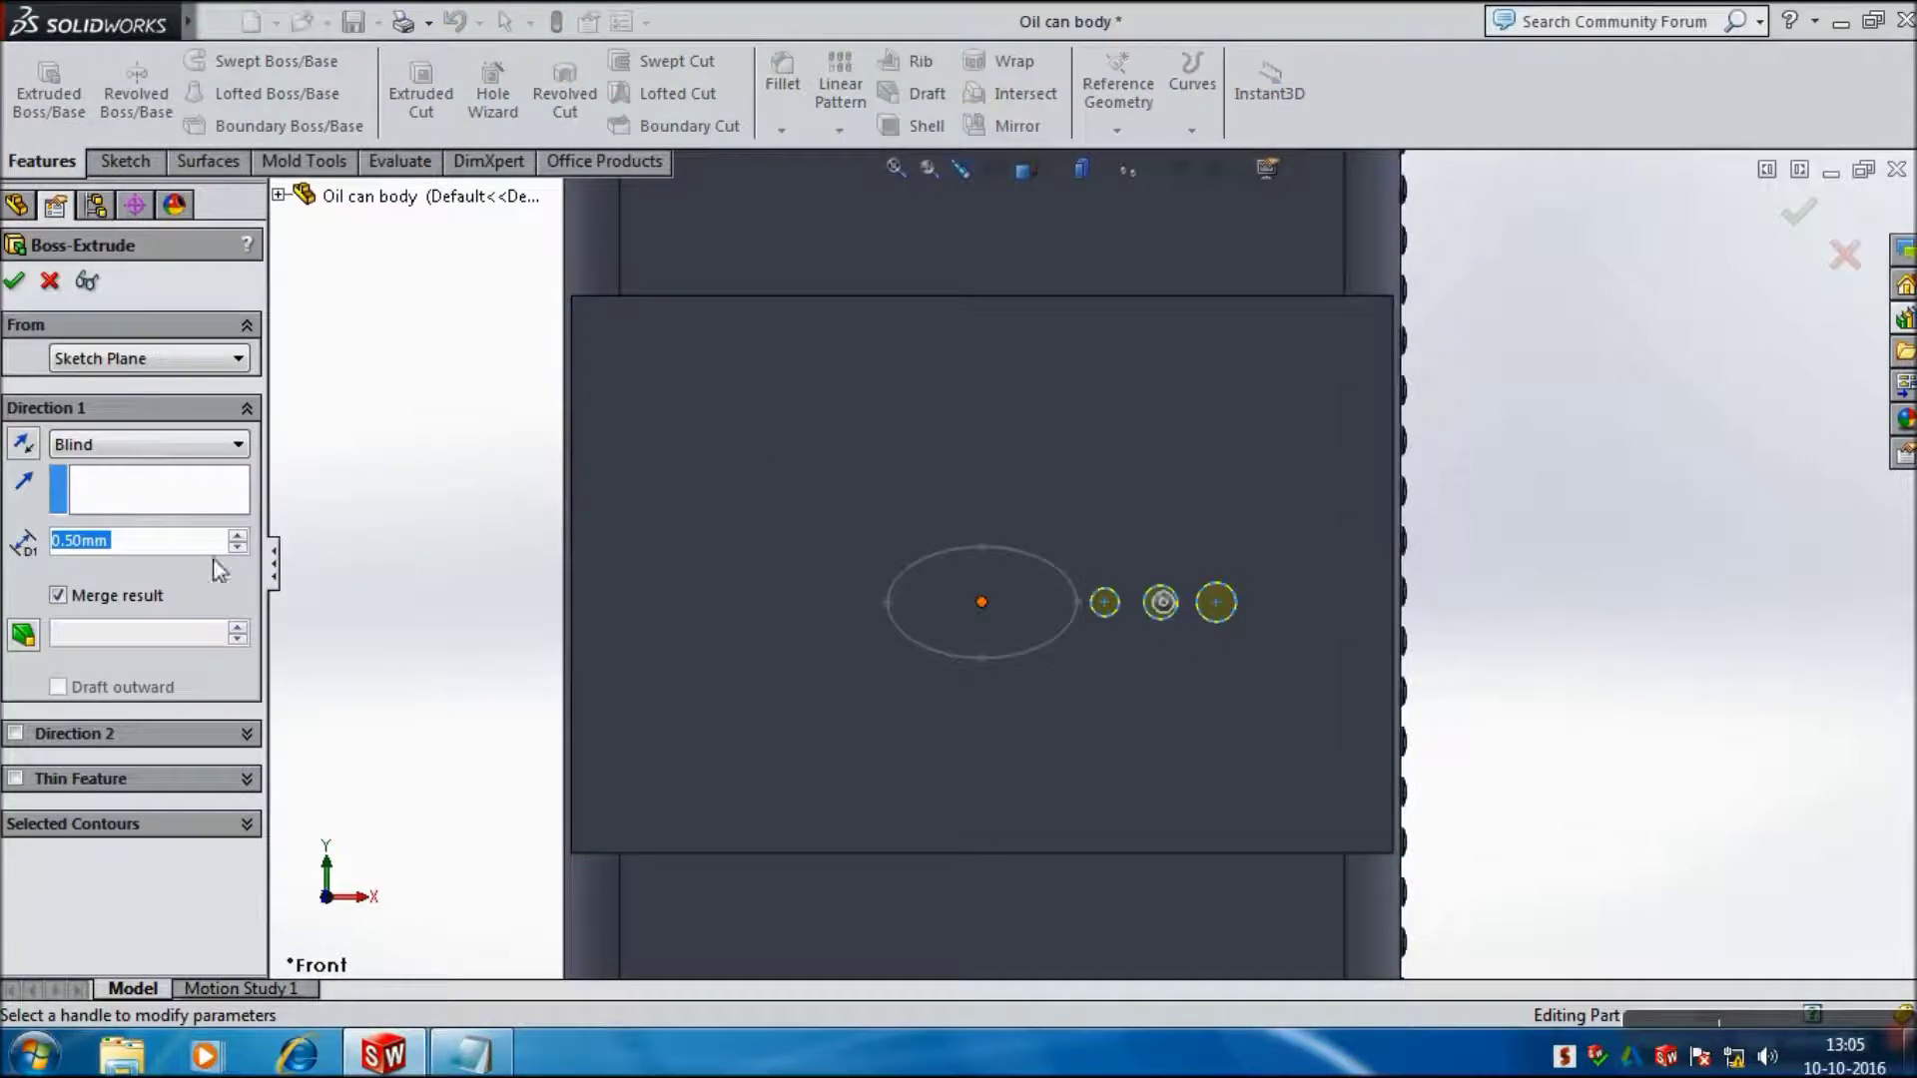
left_click(14, 281)
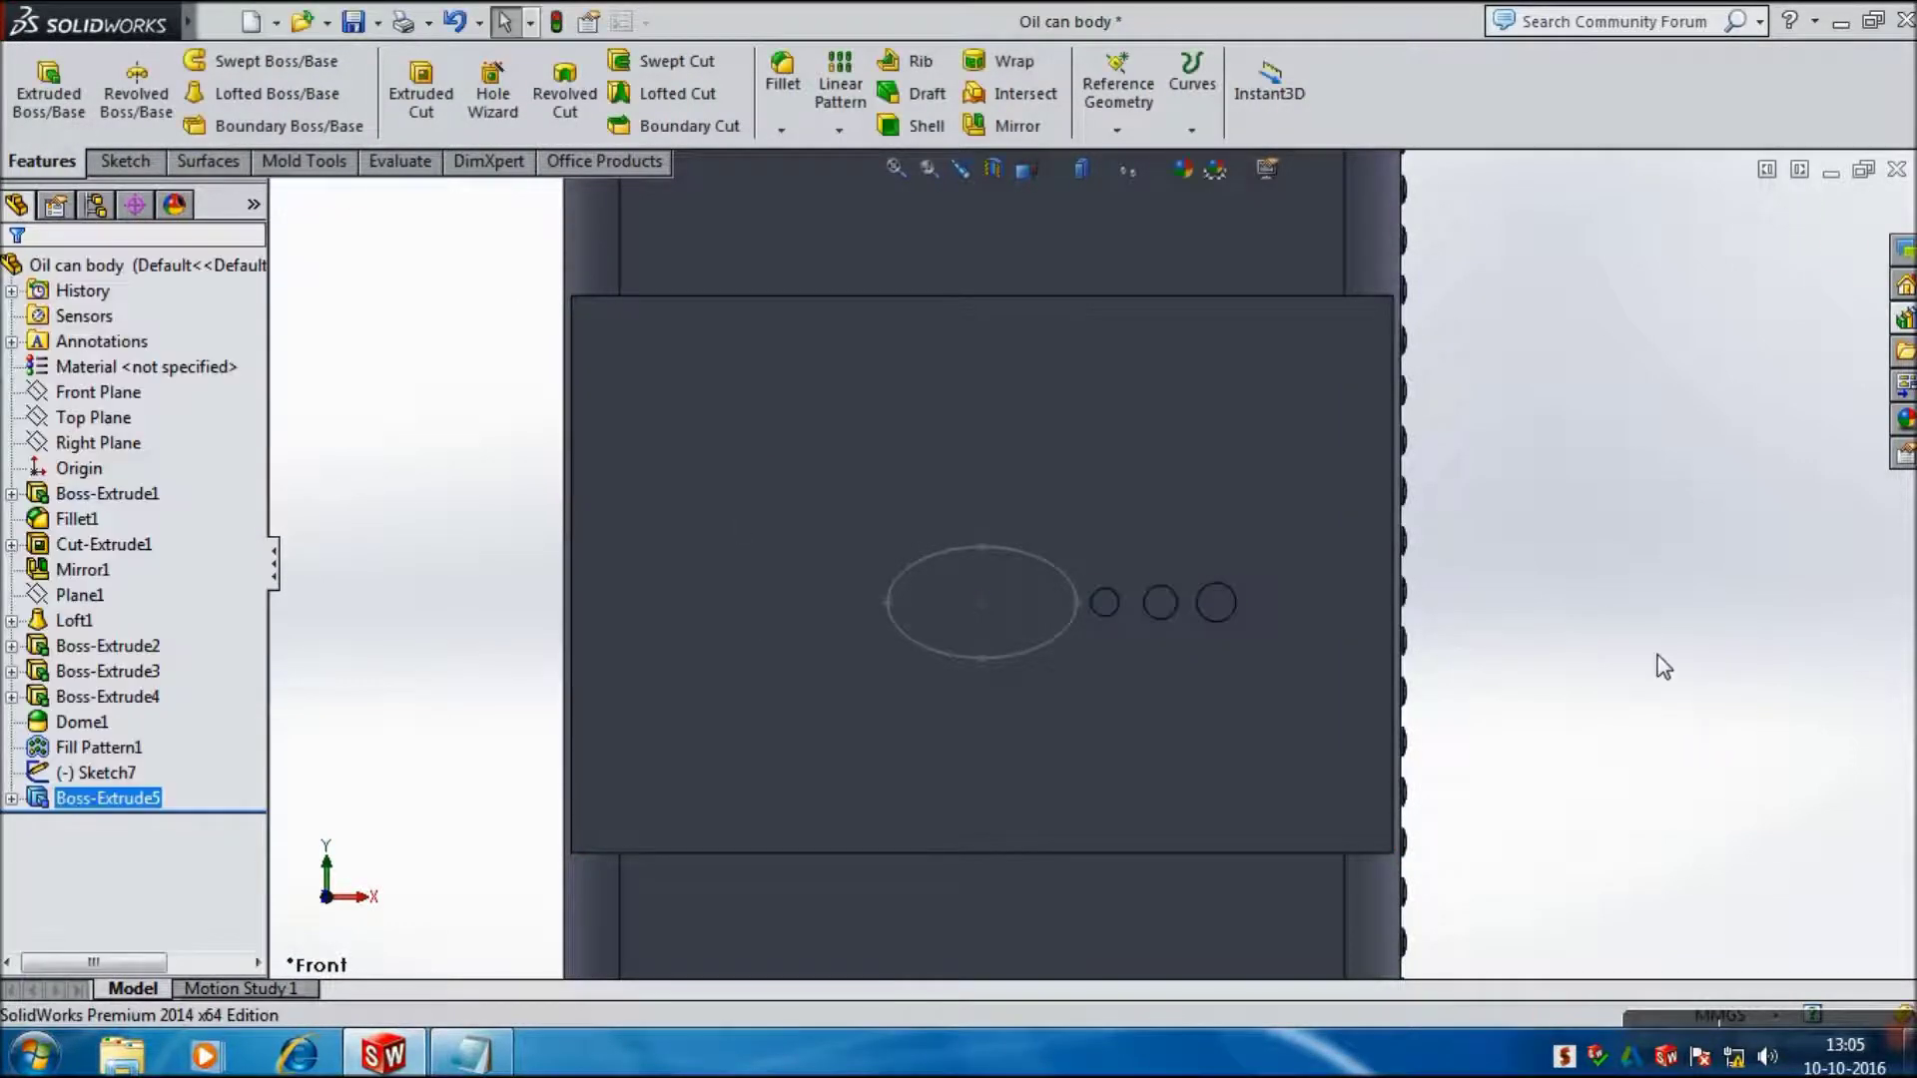
mouse_move(1643, 663)
middle_mouse_down()
mouse_move(1564, 764)
mouse_move(1109, 673)
middle_mouse_up()
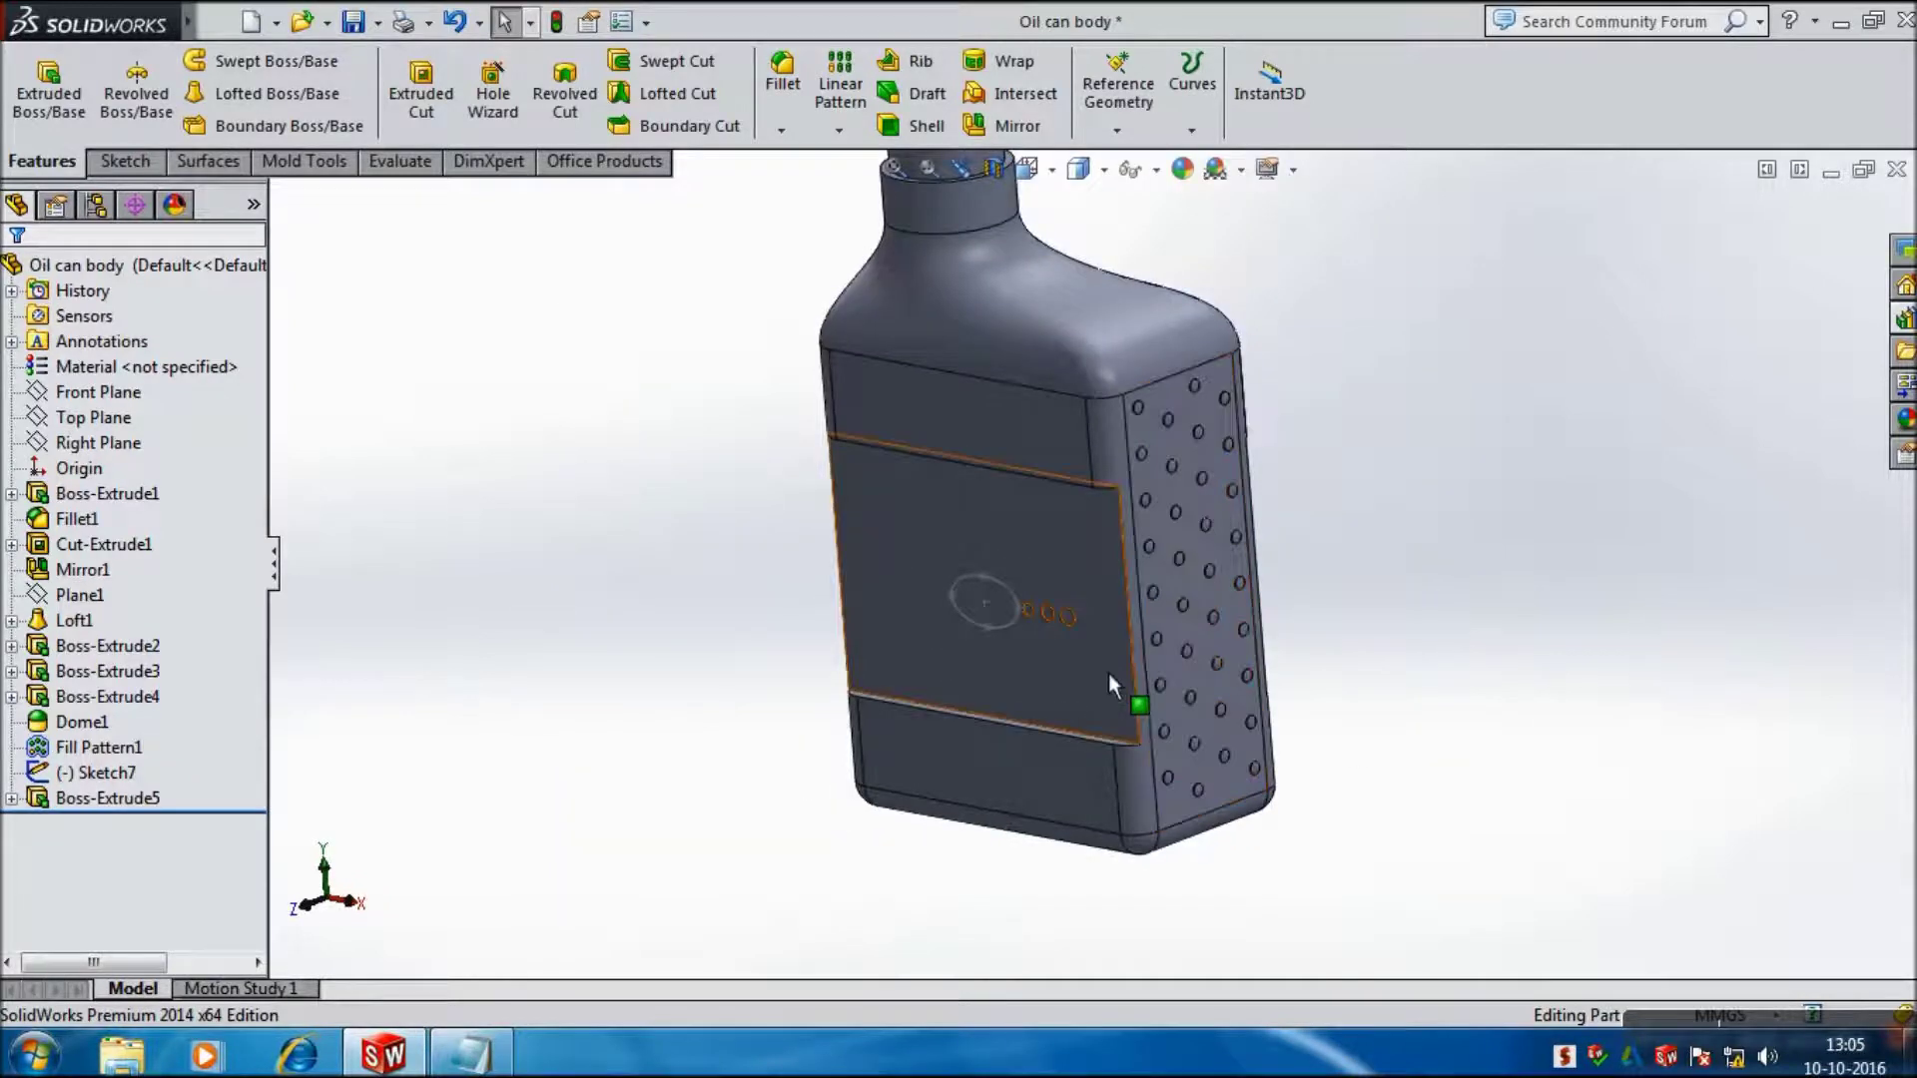
scroll(1108, 669, "down", 4)
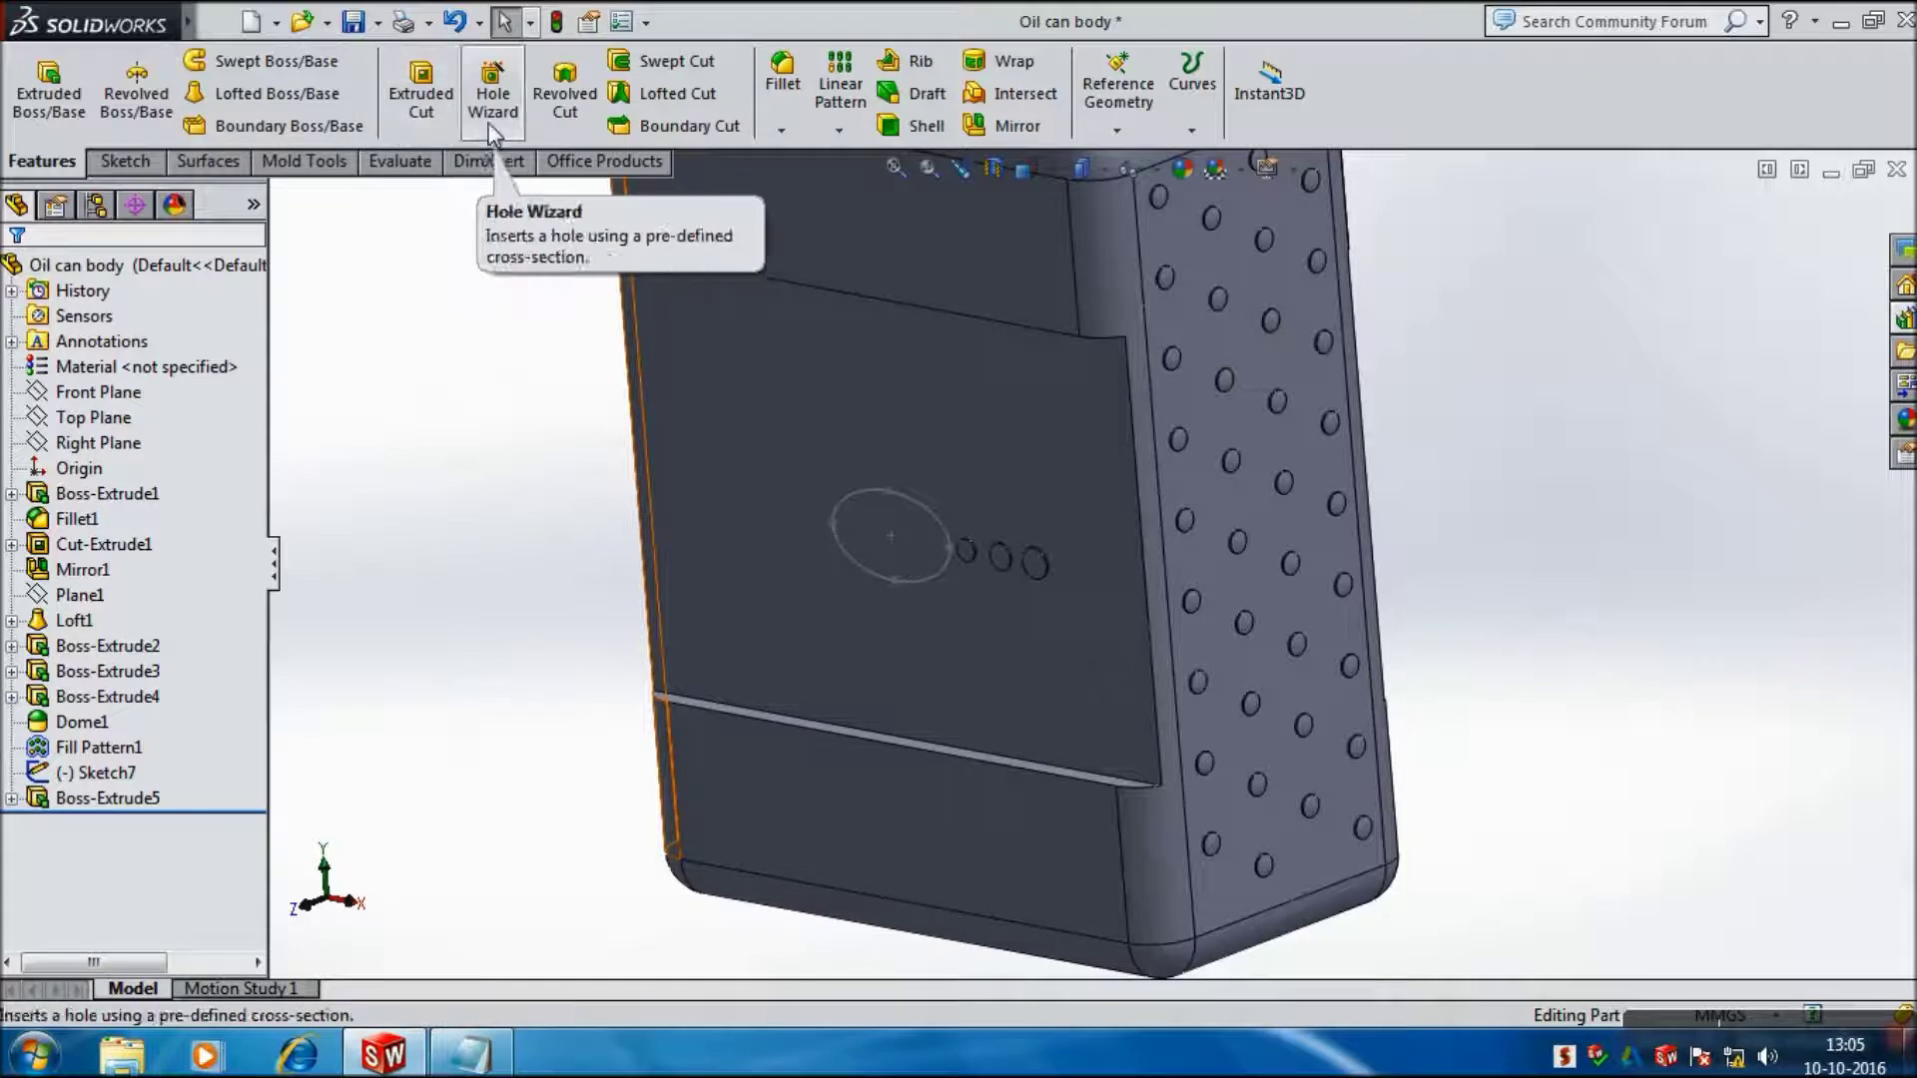
left_click(857, 138)
Step: Curve-pattern Boss-Extrude5 six times along Ellipse1@Sketch7
left_click(895, 255)
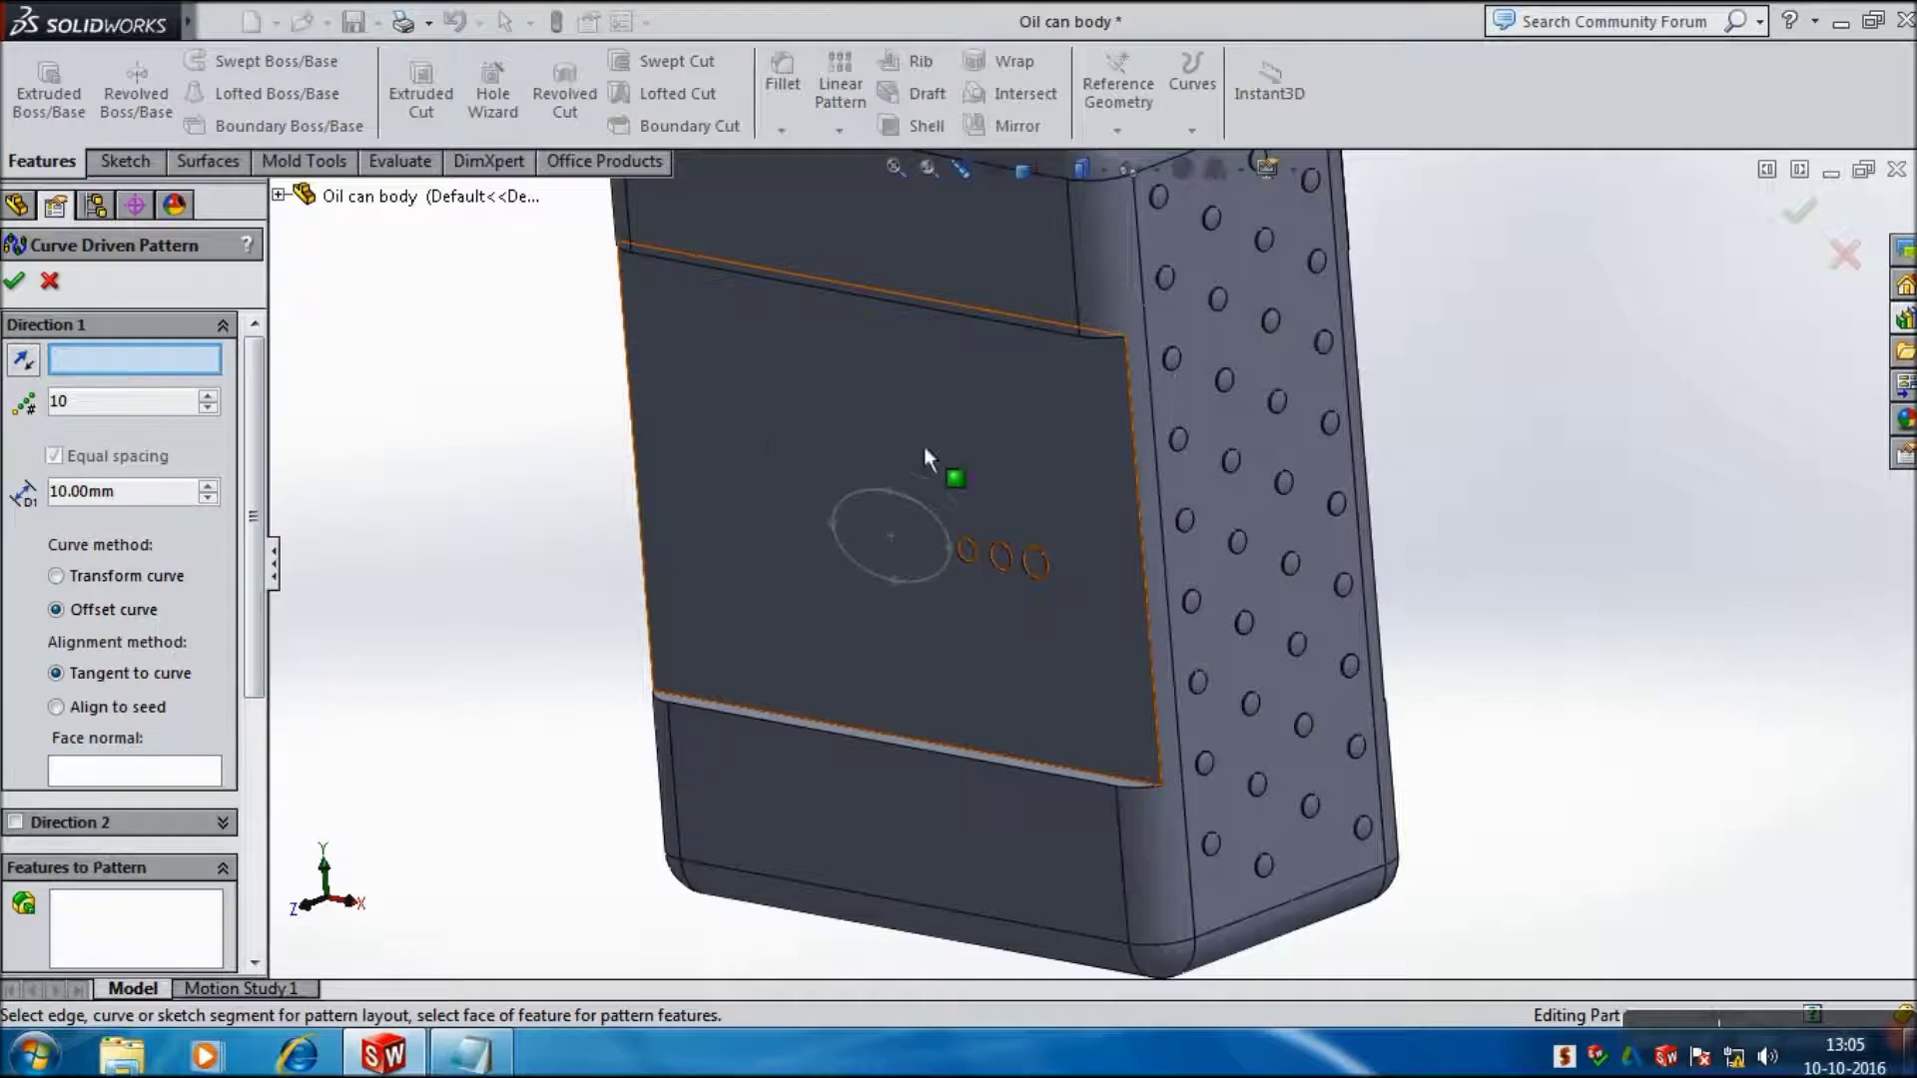
left_click(859, 493)
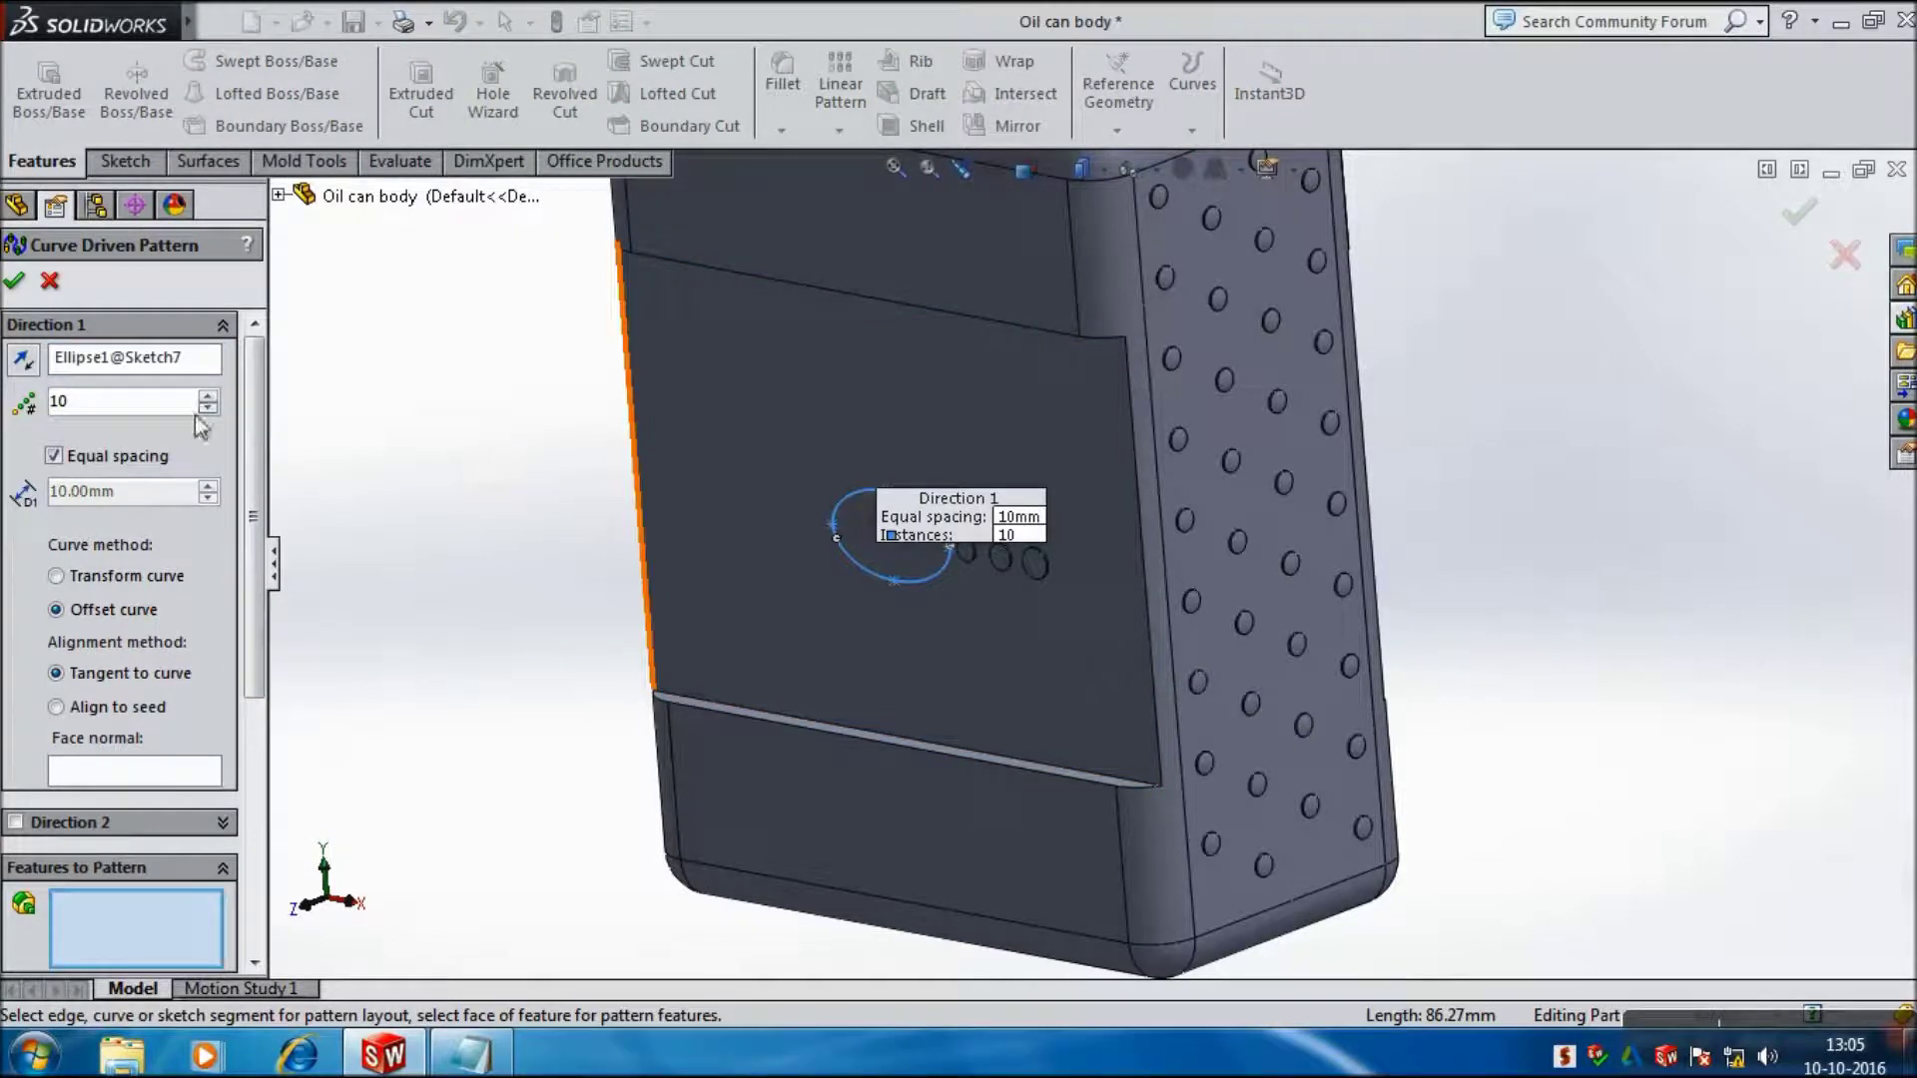
left_click(279, 195)
left_click(422, 729)
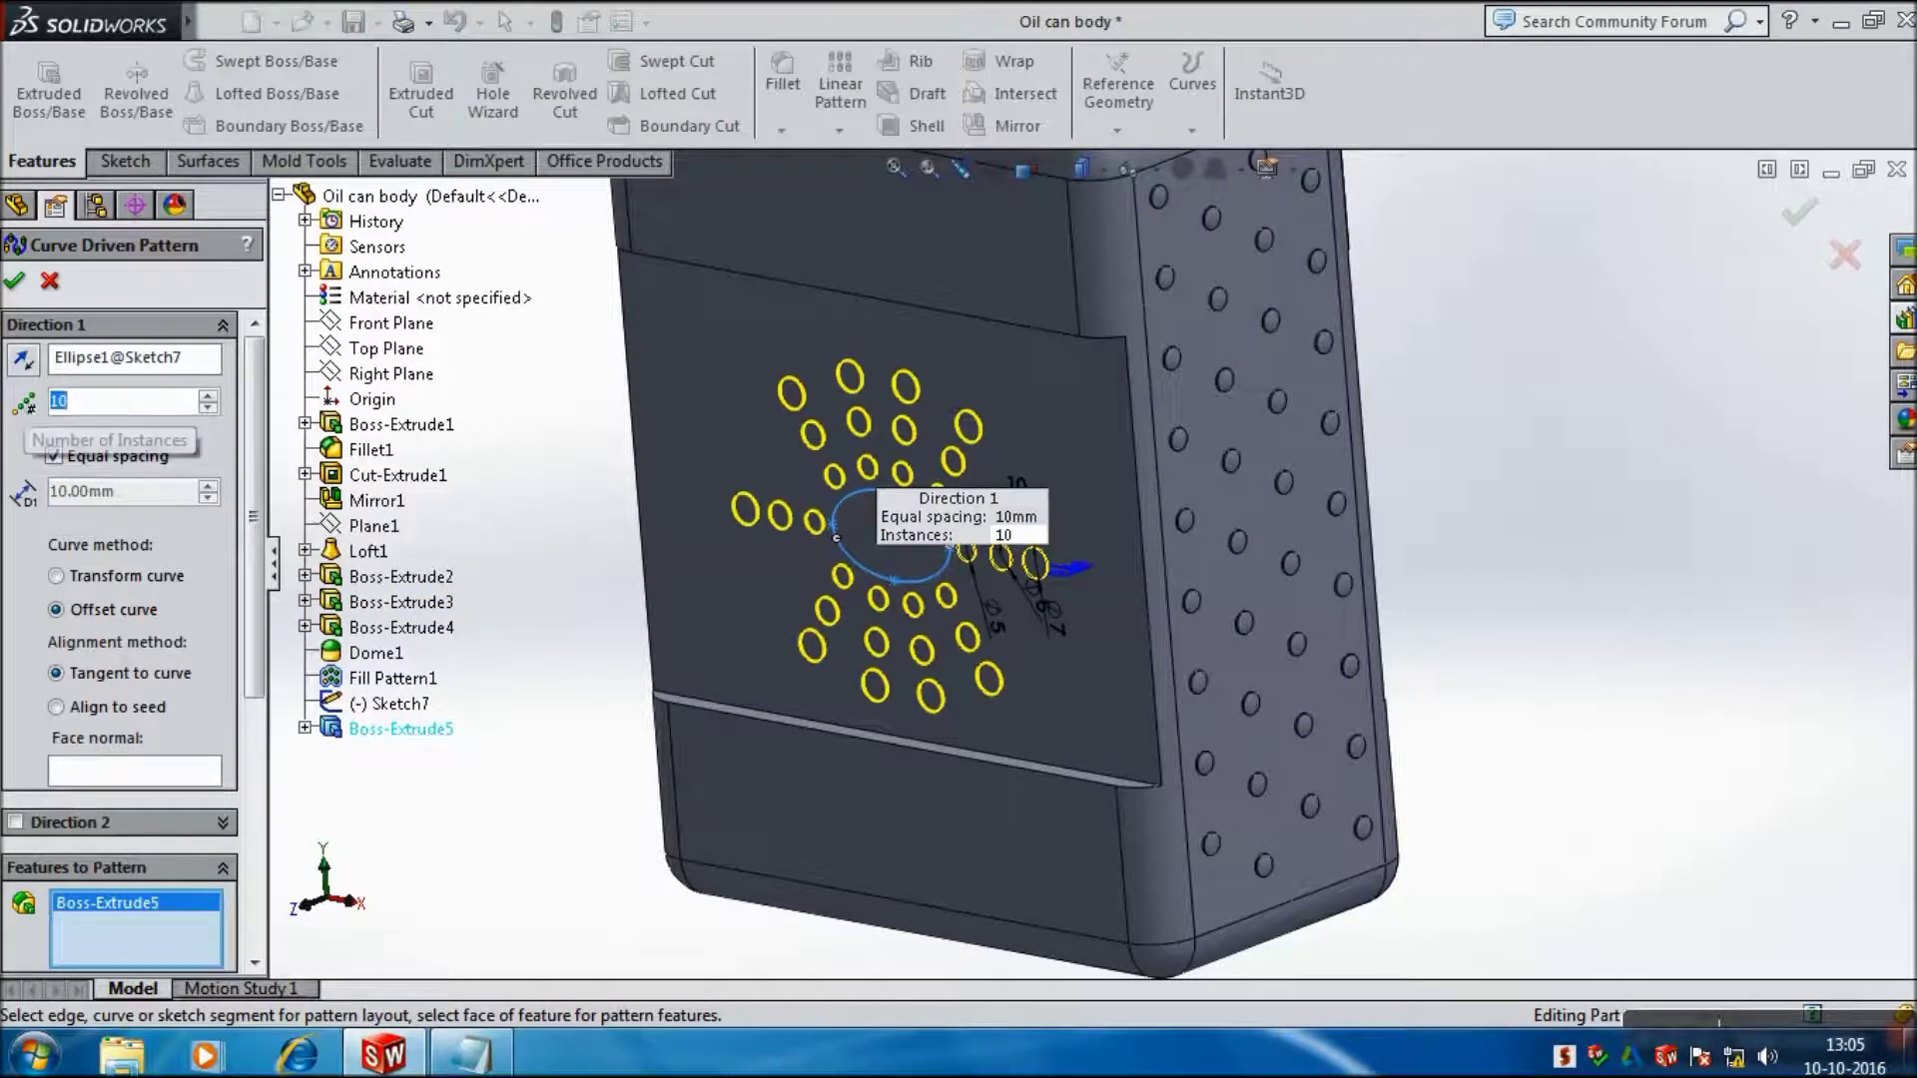
type("6")
left_click(14, 280)
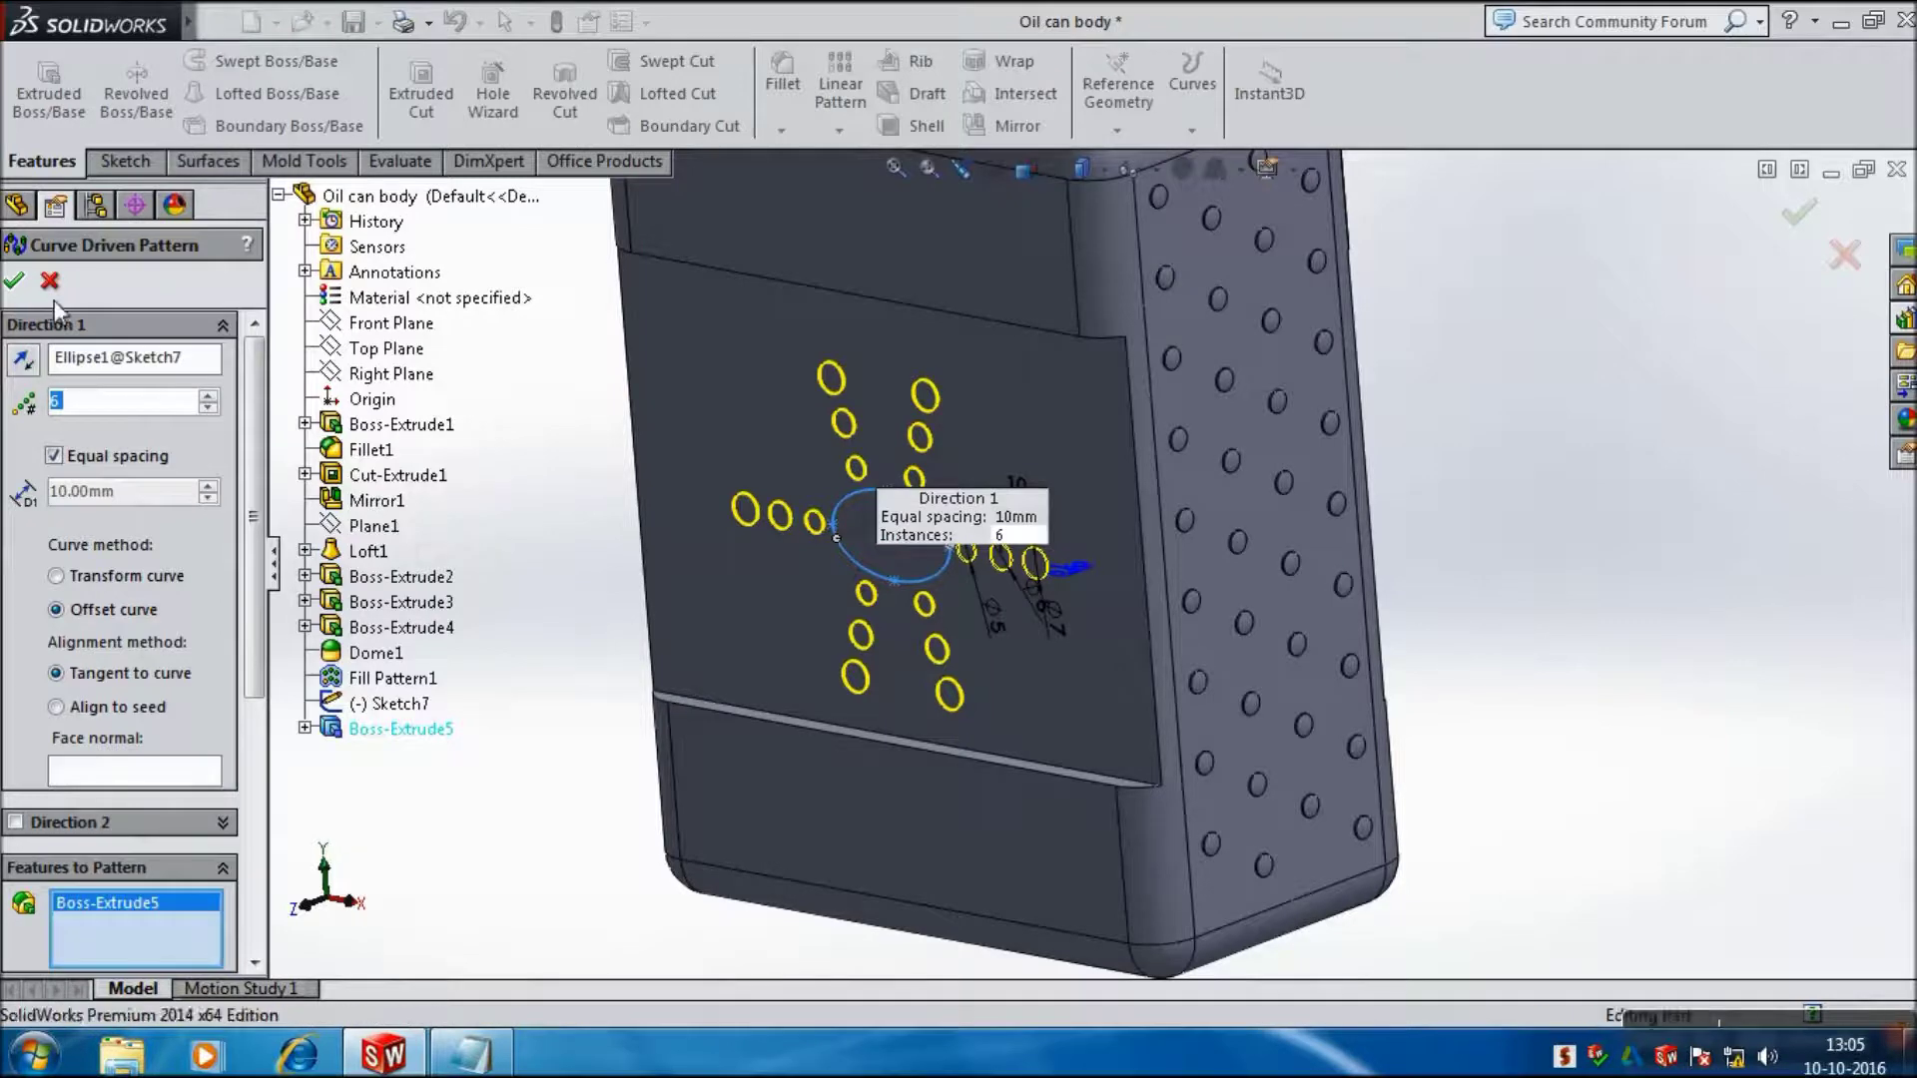
scroll(979, 559, "up", 2)
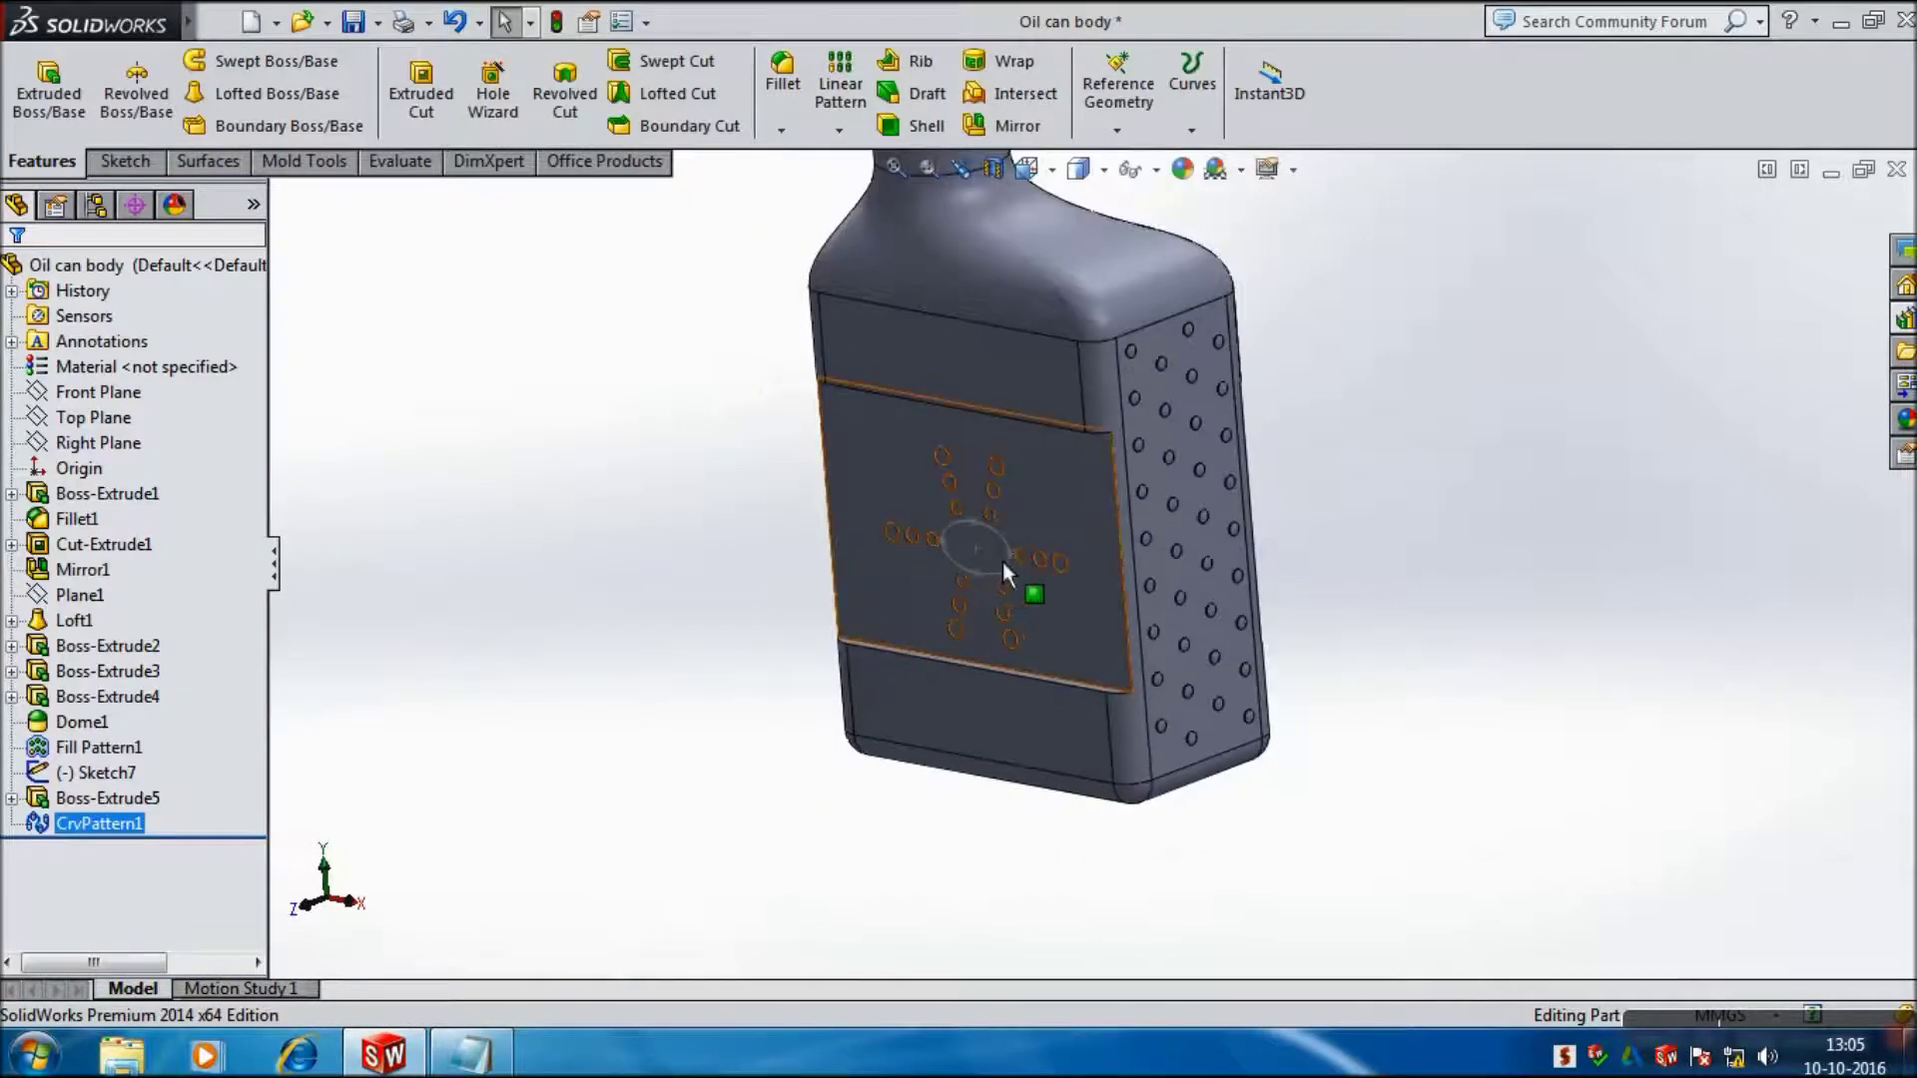
right_click(1008, 565)
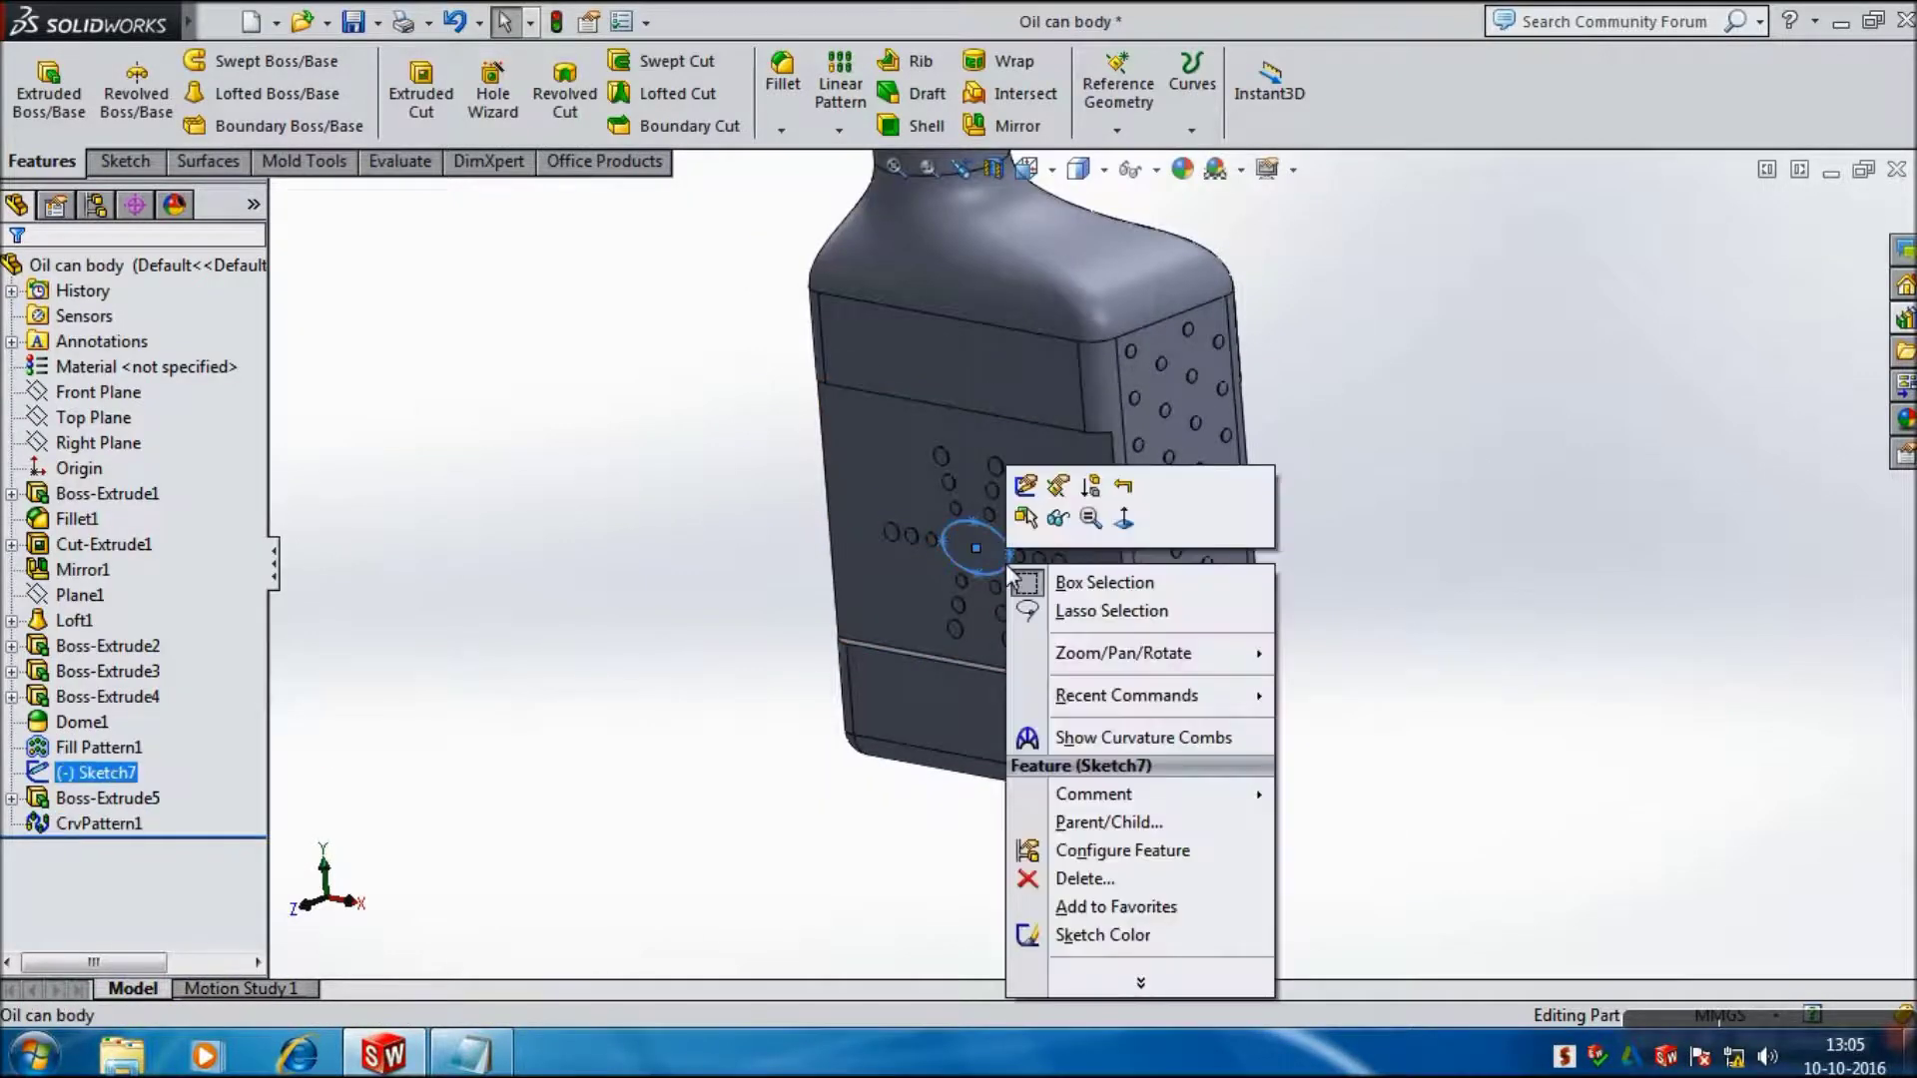
Step: Hide the ellipse sketch and show the bottle in isometric view
left_click(1059, 517)
mouse_move(1492, 600)
middle_mouse_down()
mouse_move(1814, 560)
mouse_move(1718, 603)
middle_mouse_up()
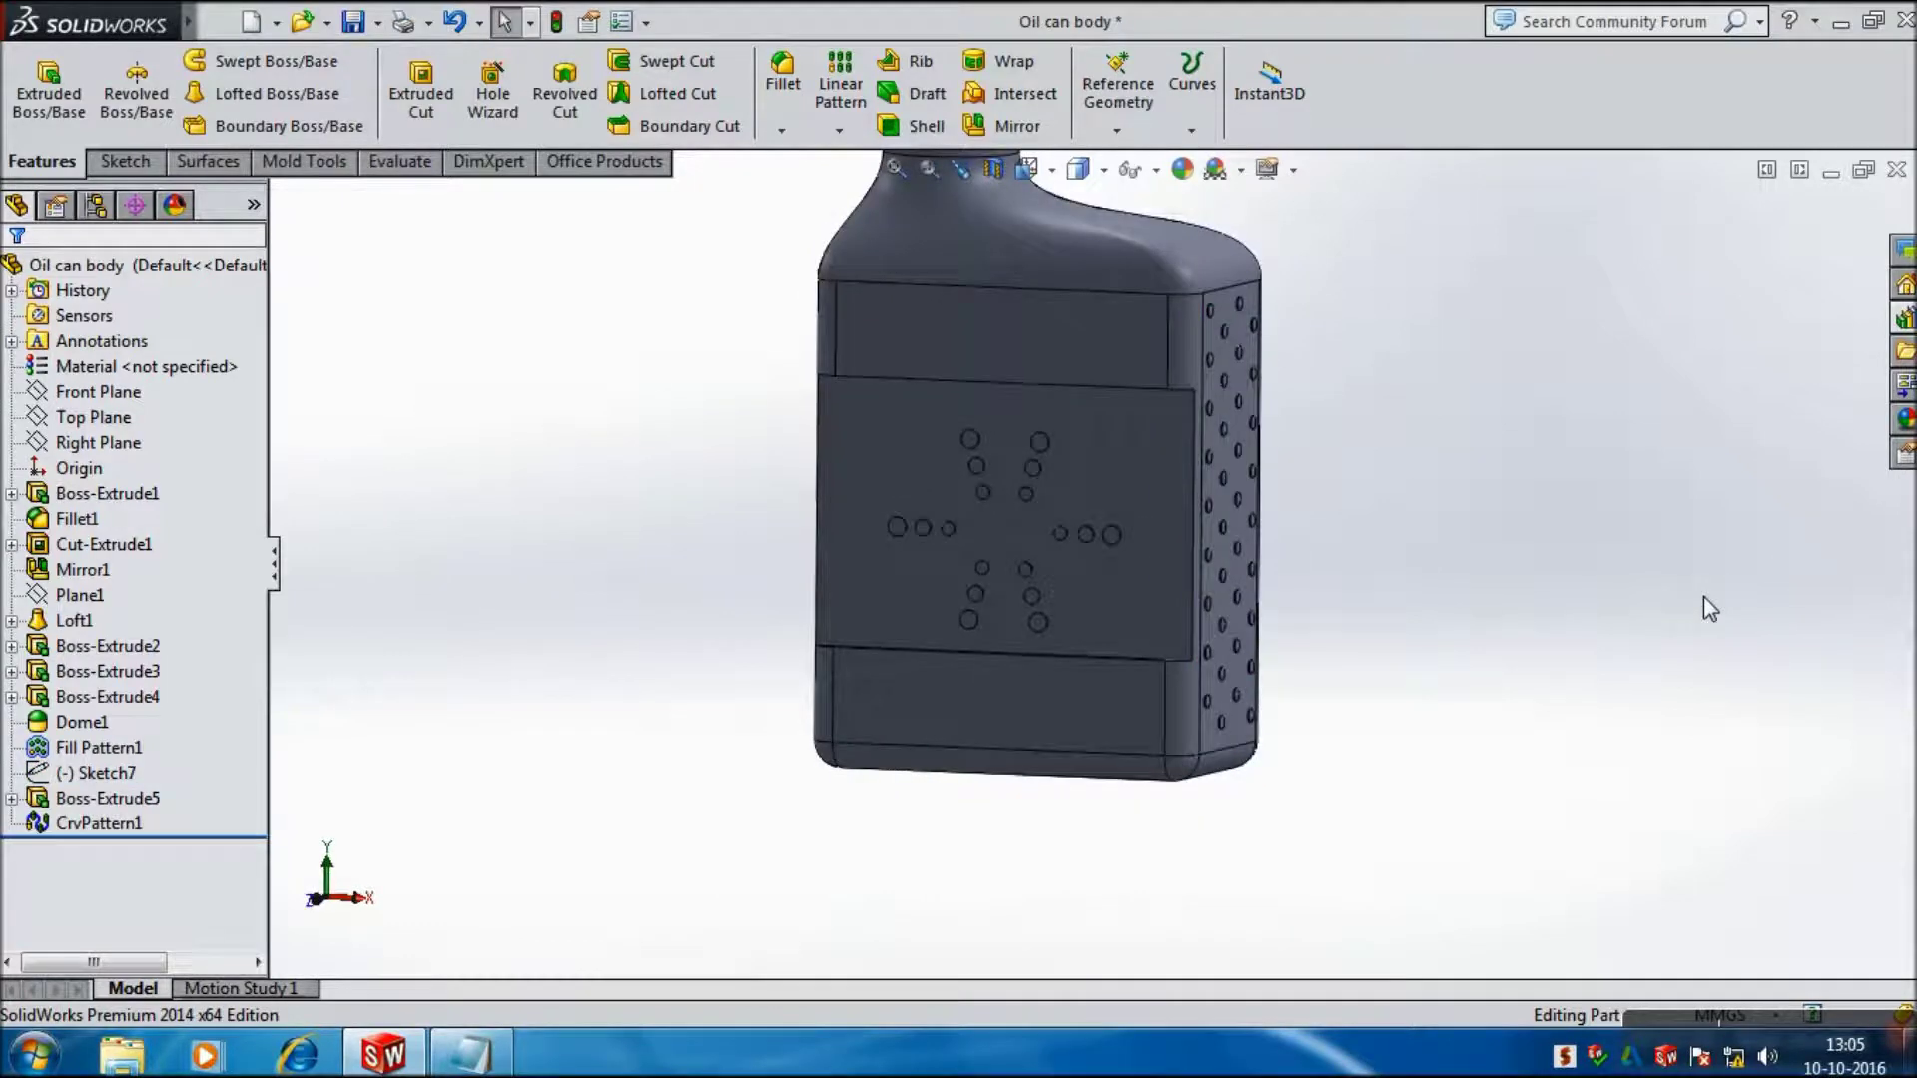
key("z")
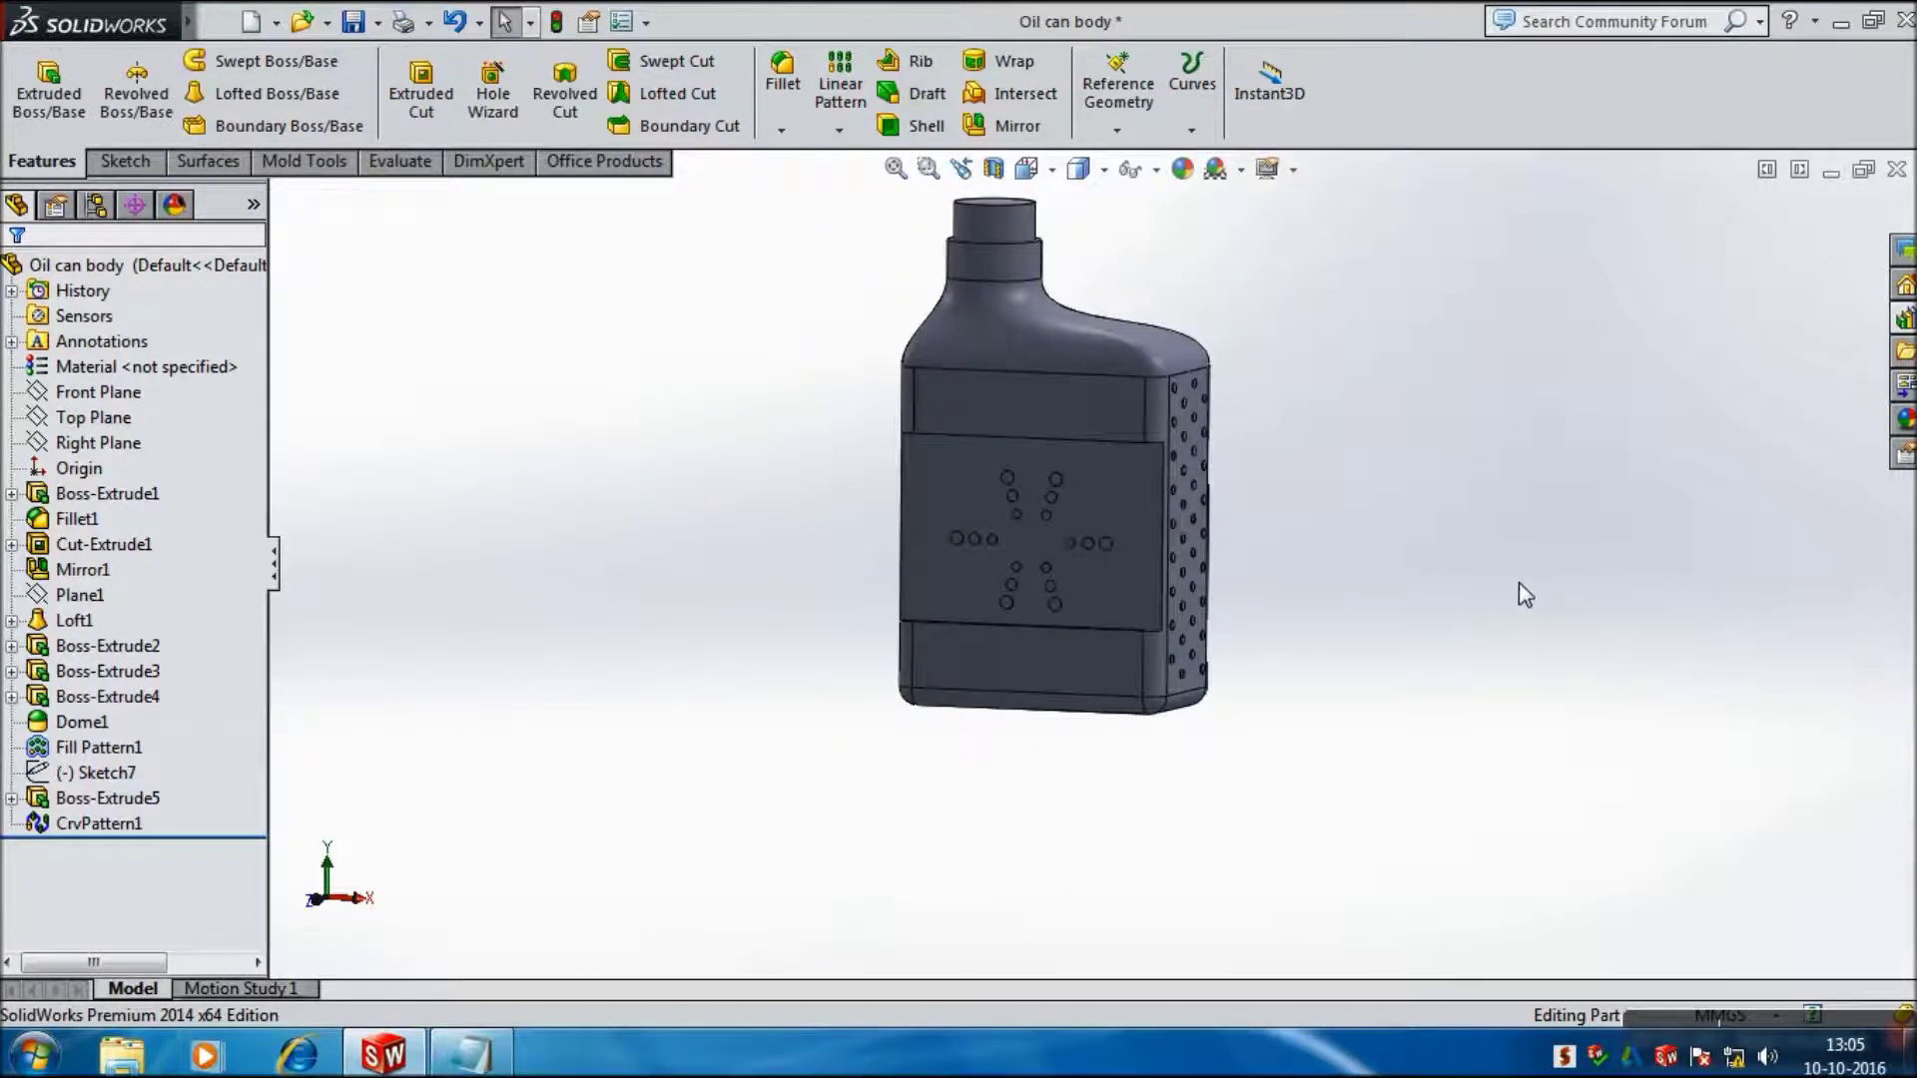
mouse_move(680, 535)
middle_mouse_down()
mouse_move(775, 560)
mouse_move(744, 417)
mouse_move(813, 415)
mouse_move(752, 419)
middle_mouse_up()
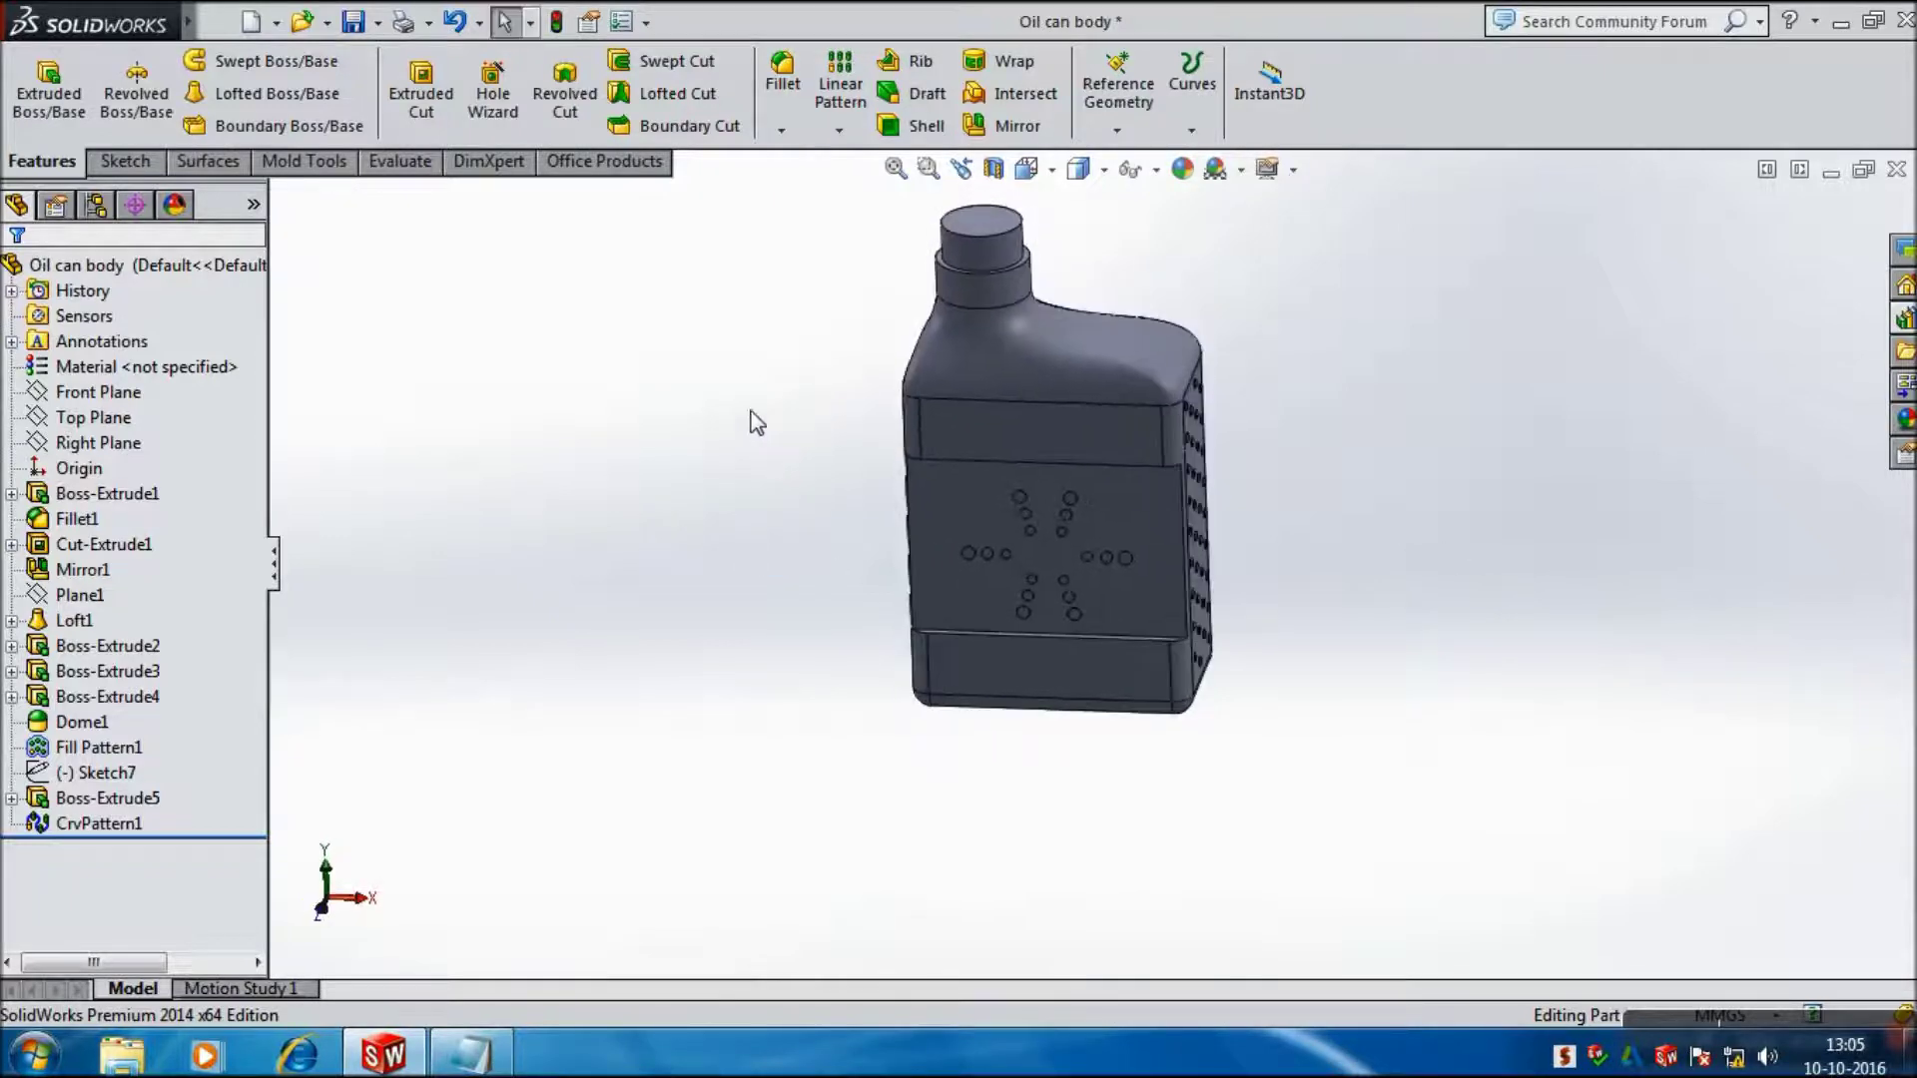
mouse_move(463, 359)
middle_mouse_down()
mouse_move(517, 368)
mouse_move(728, 506)
middle_mouse_up()
key("space")
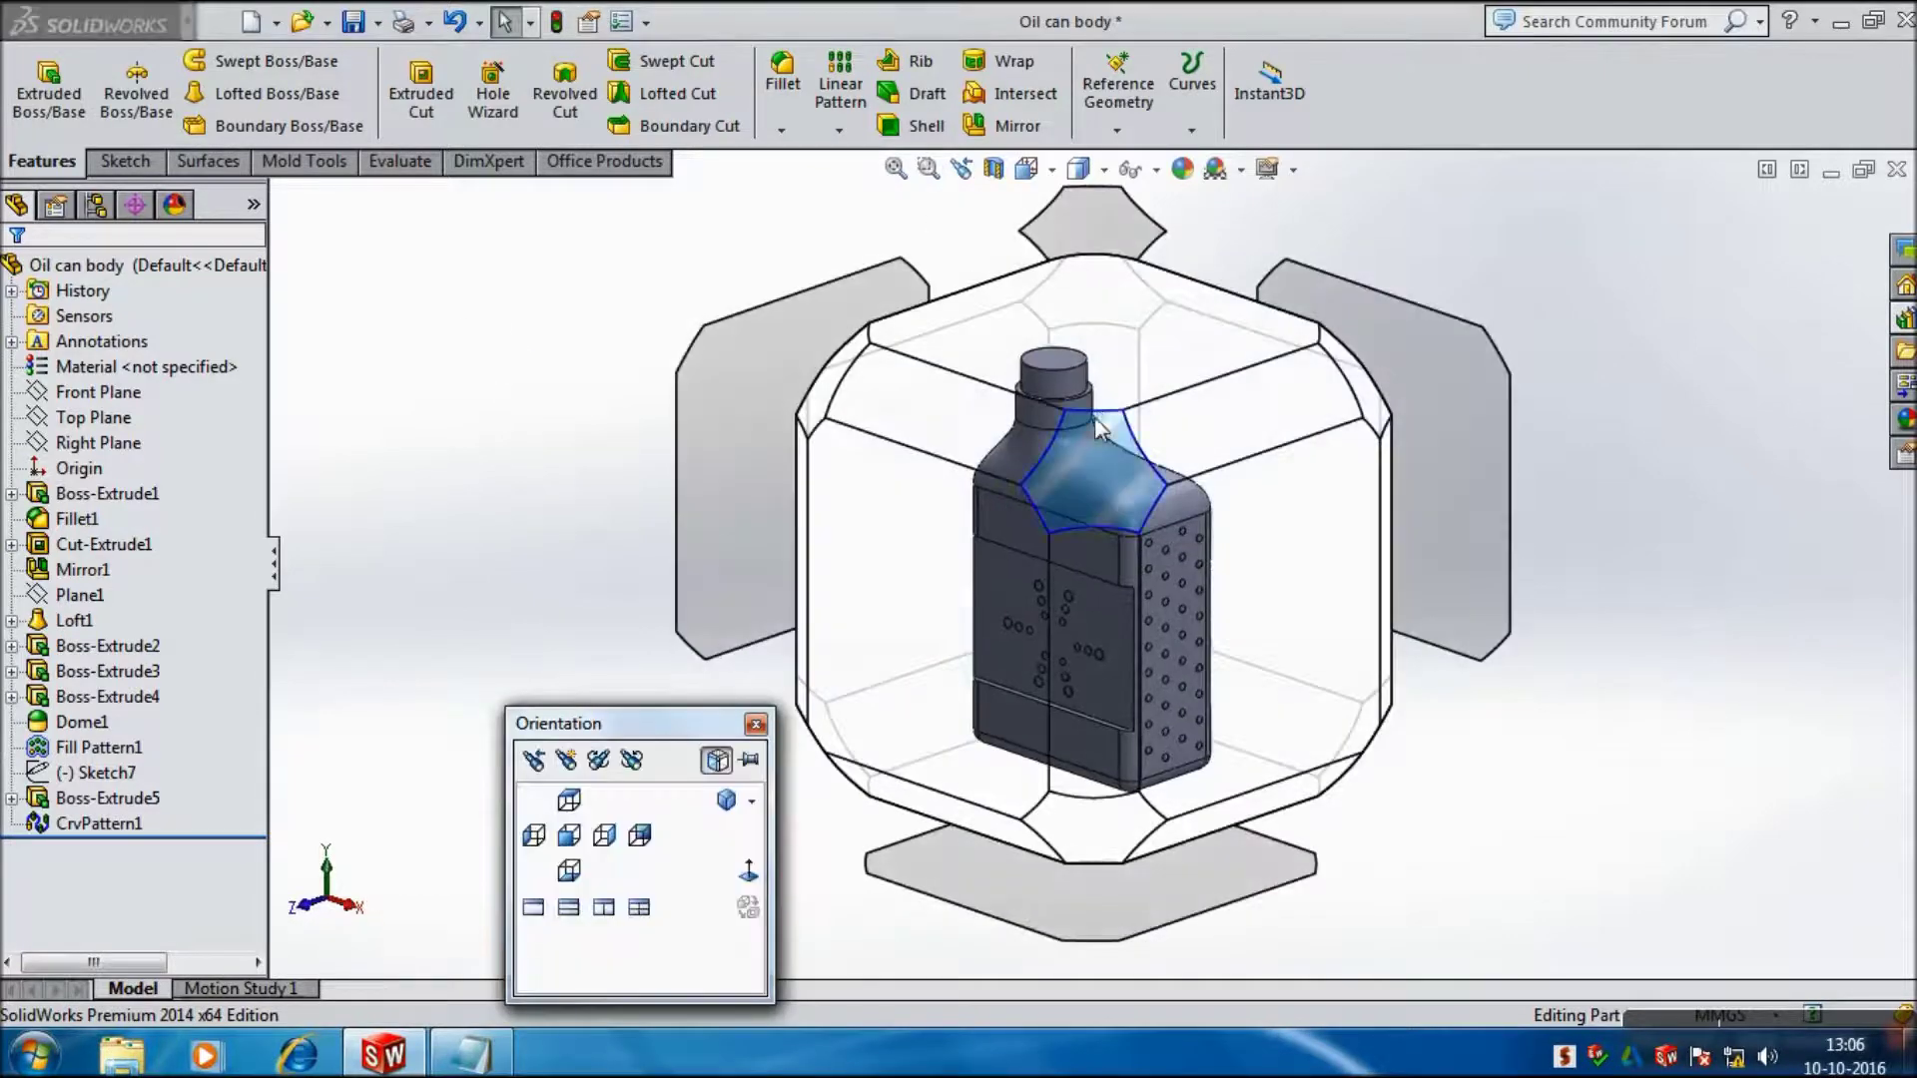
left_click(1104, 494)
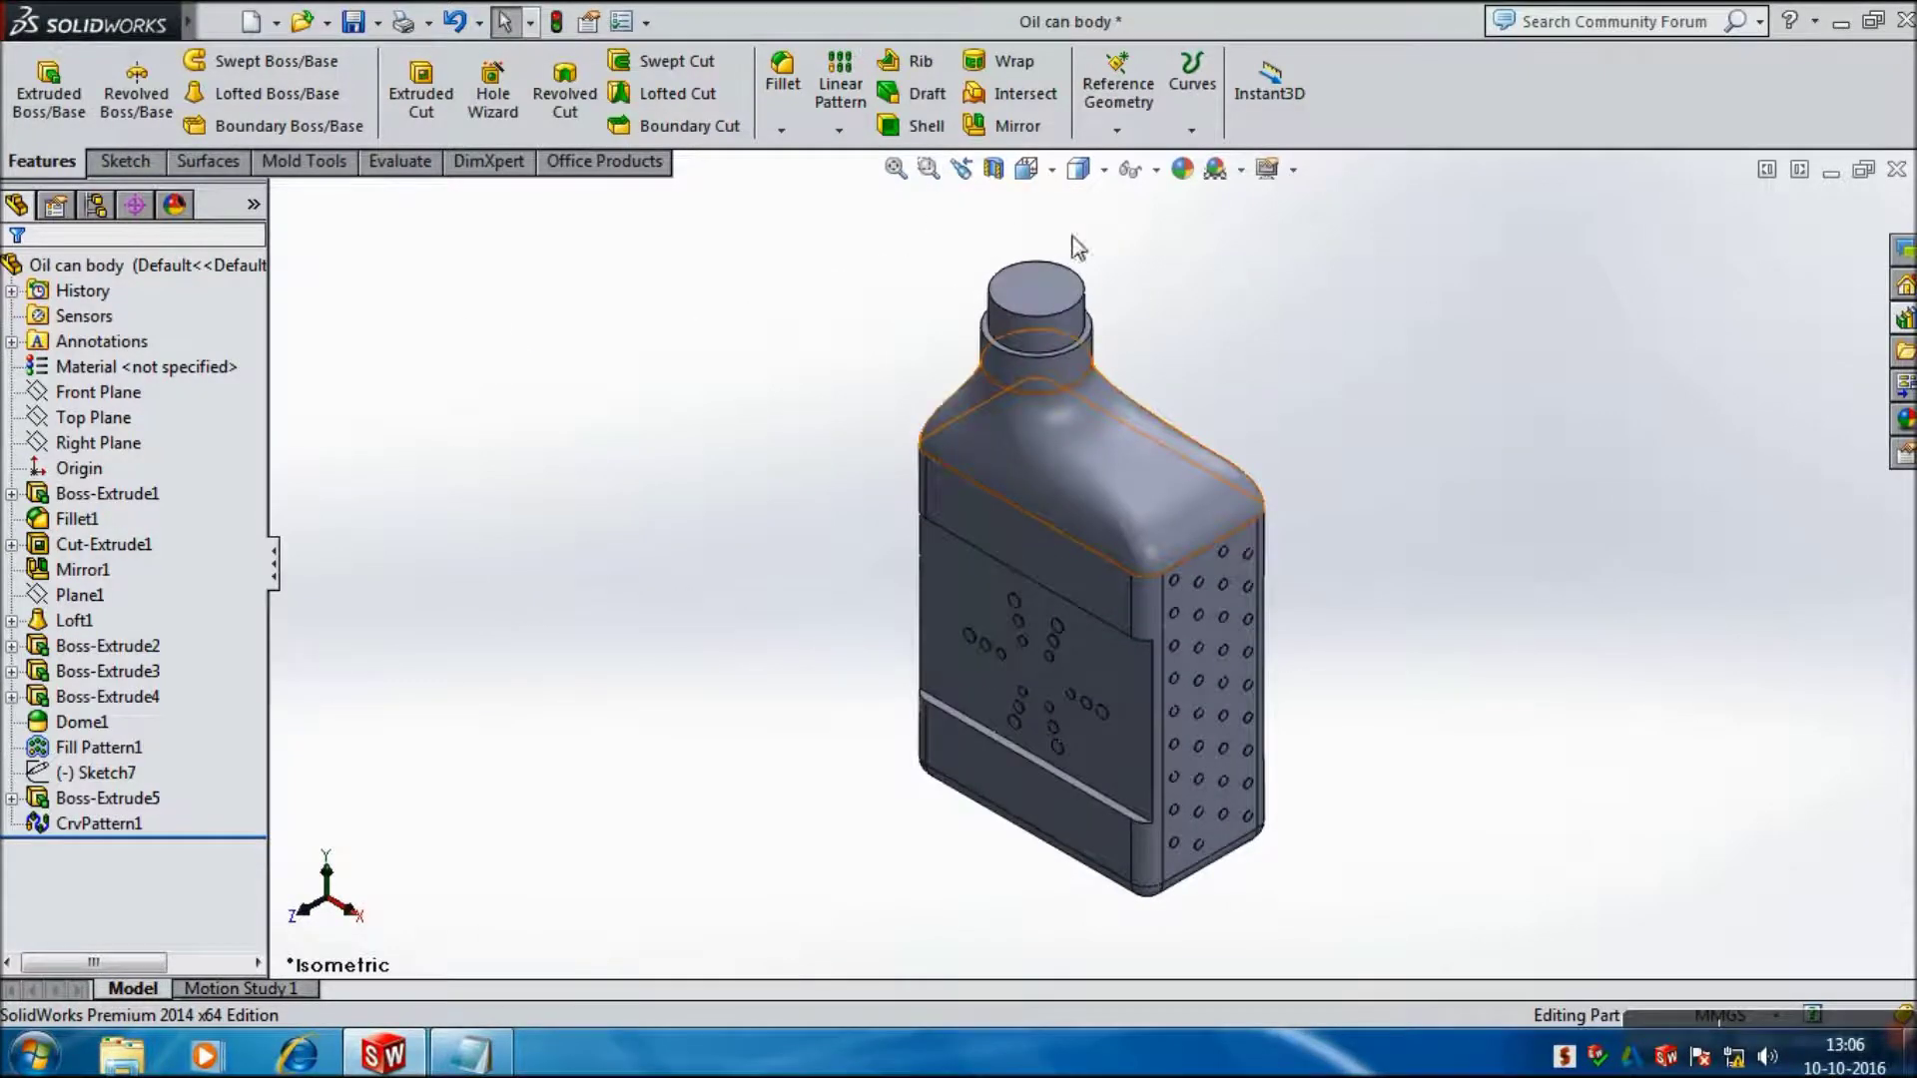
Step: Shell the bottle with a 2 mm wall, leaving the top cap face open
left_click(920, 130)
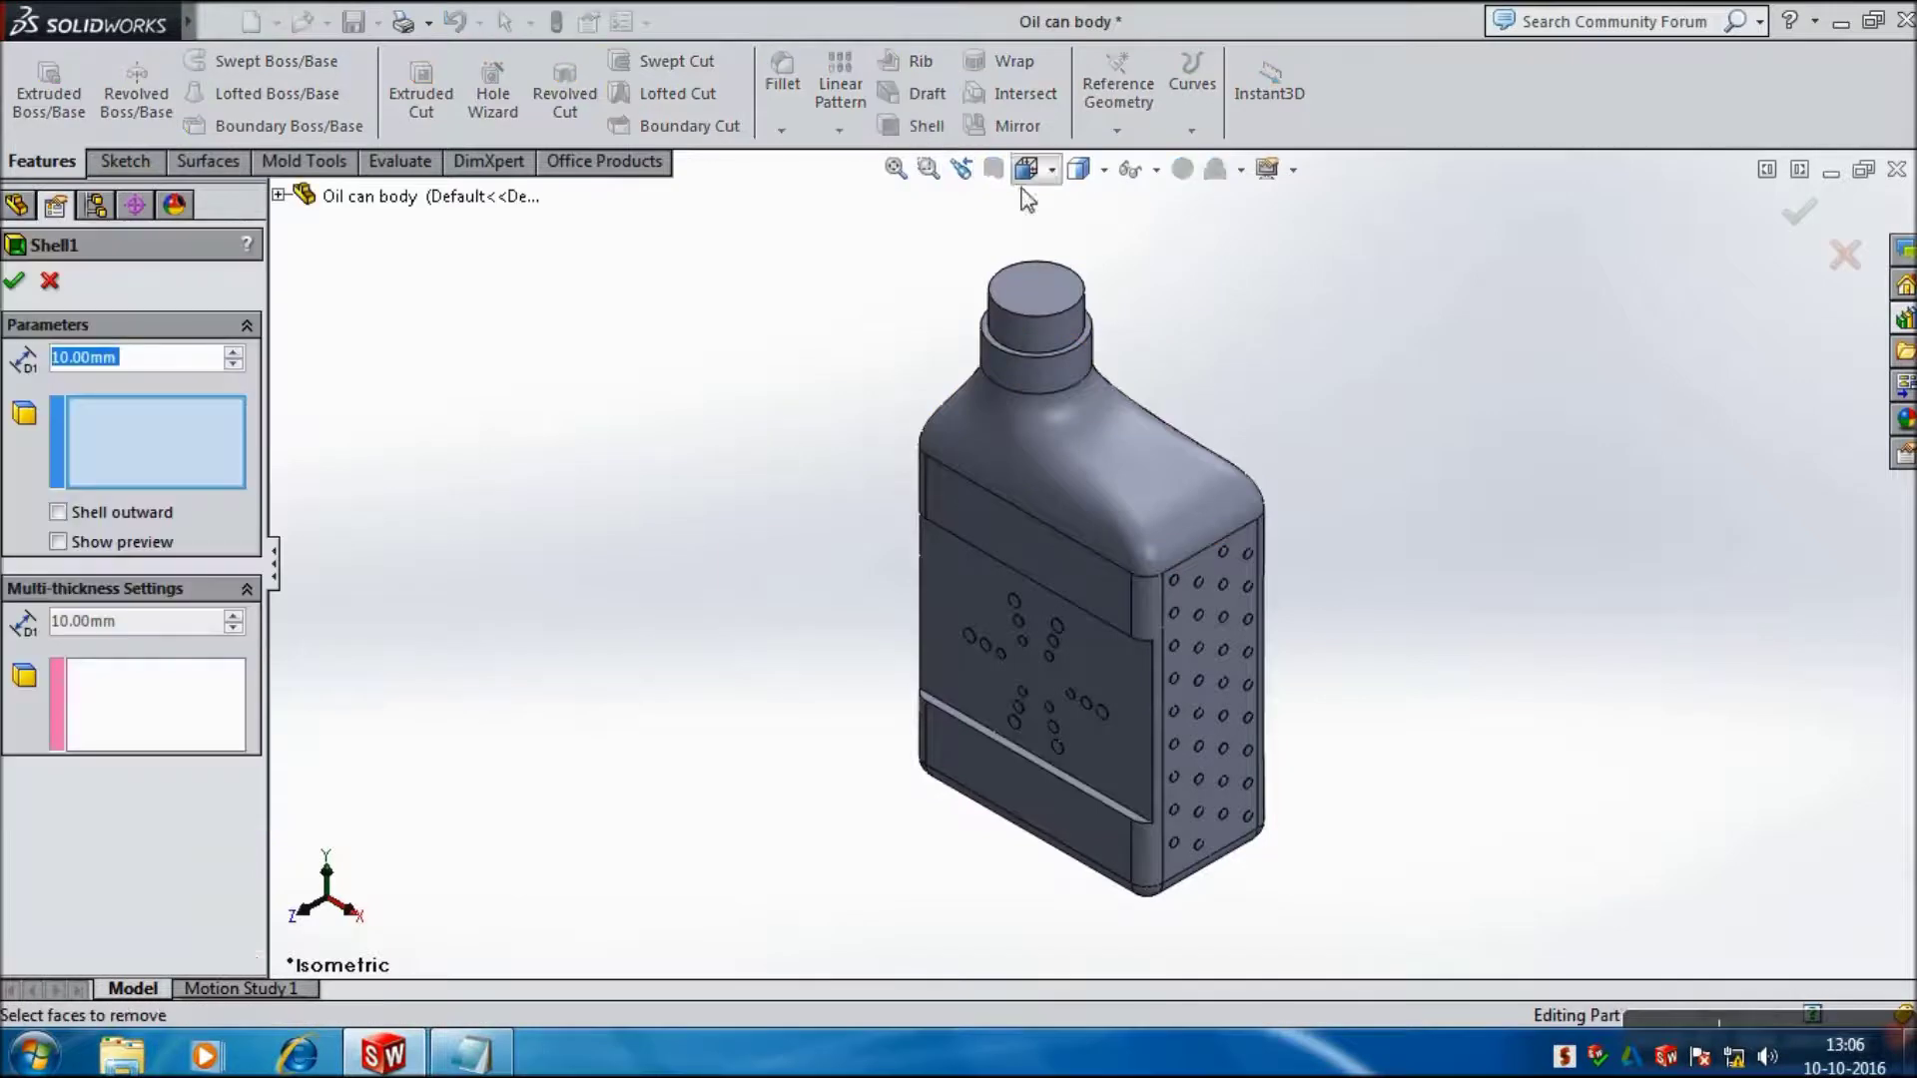
left_click(1037, 281)
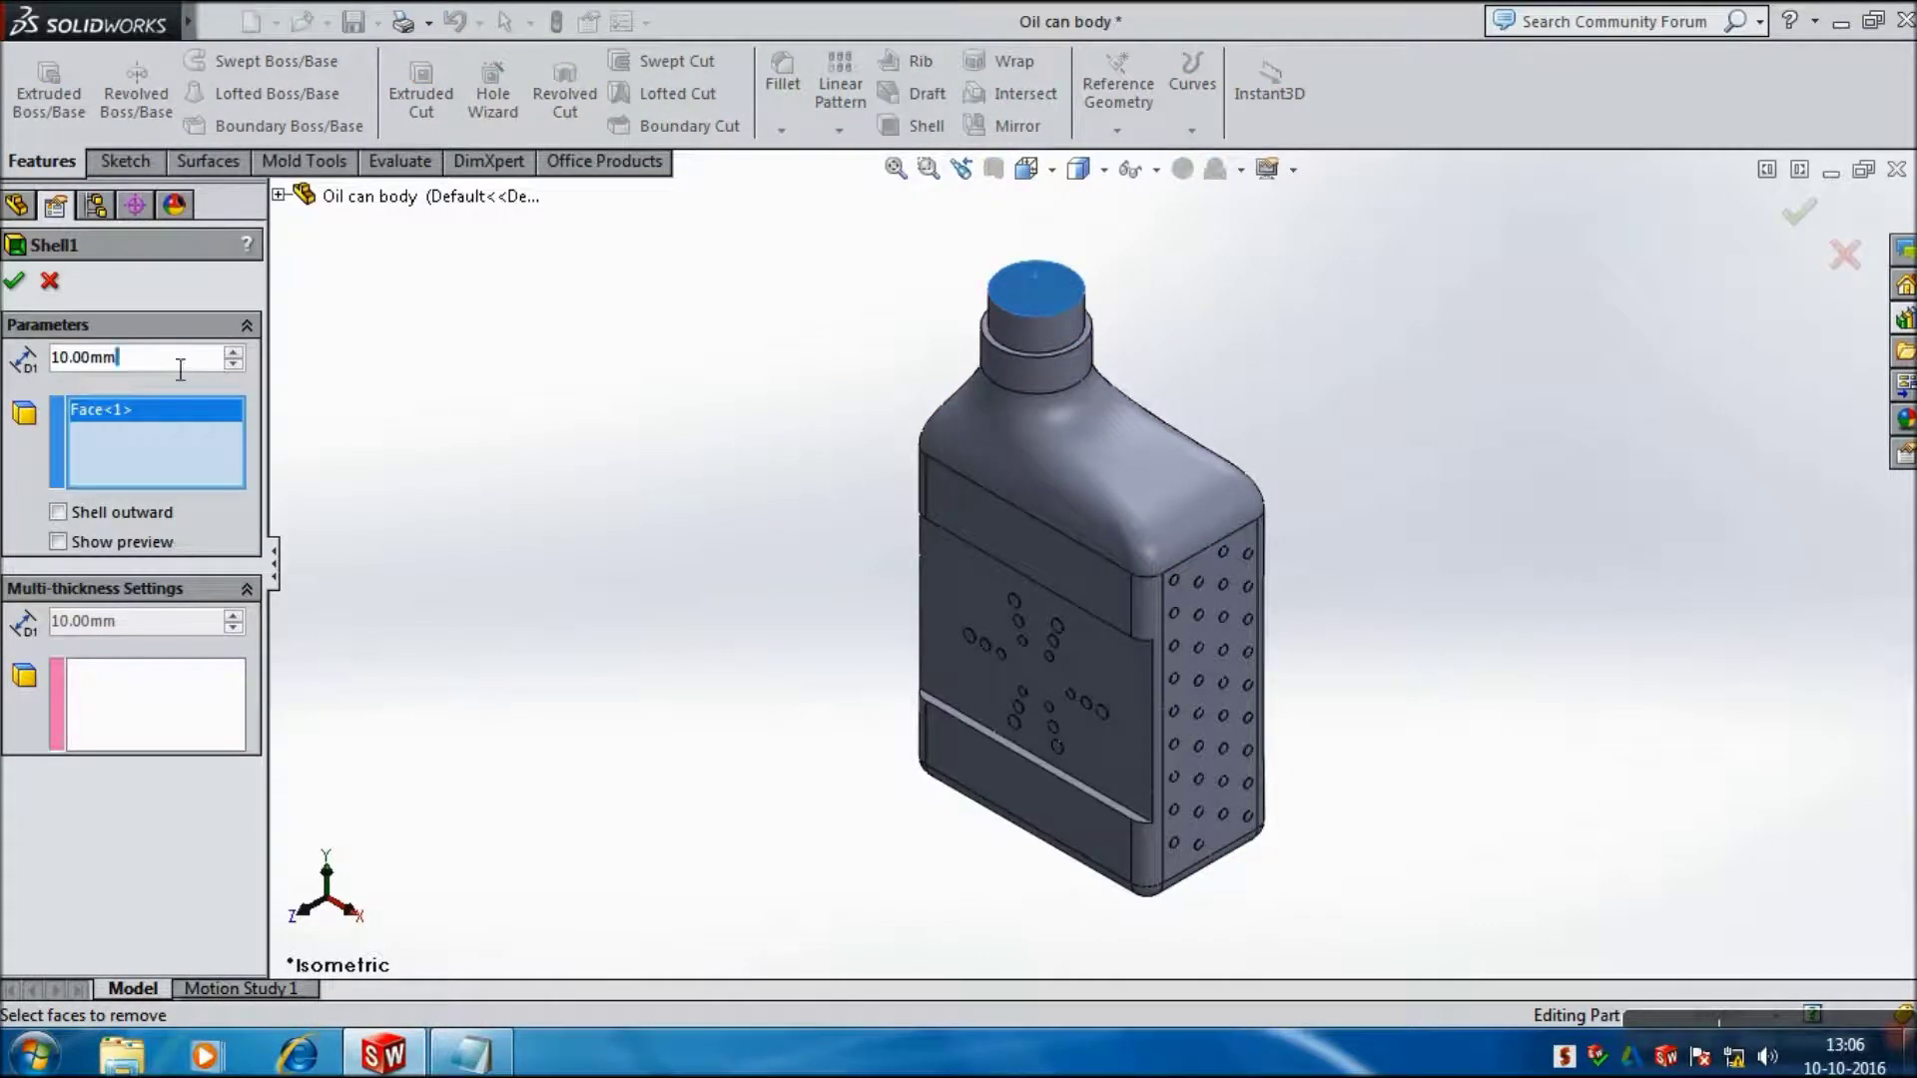
left_click_drag(185, 359, 53, 359)
type("2")
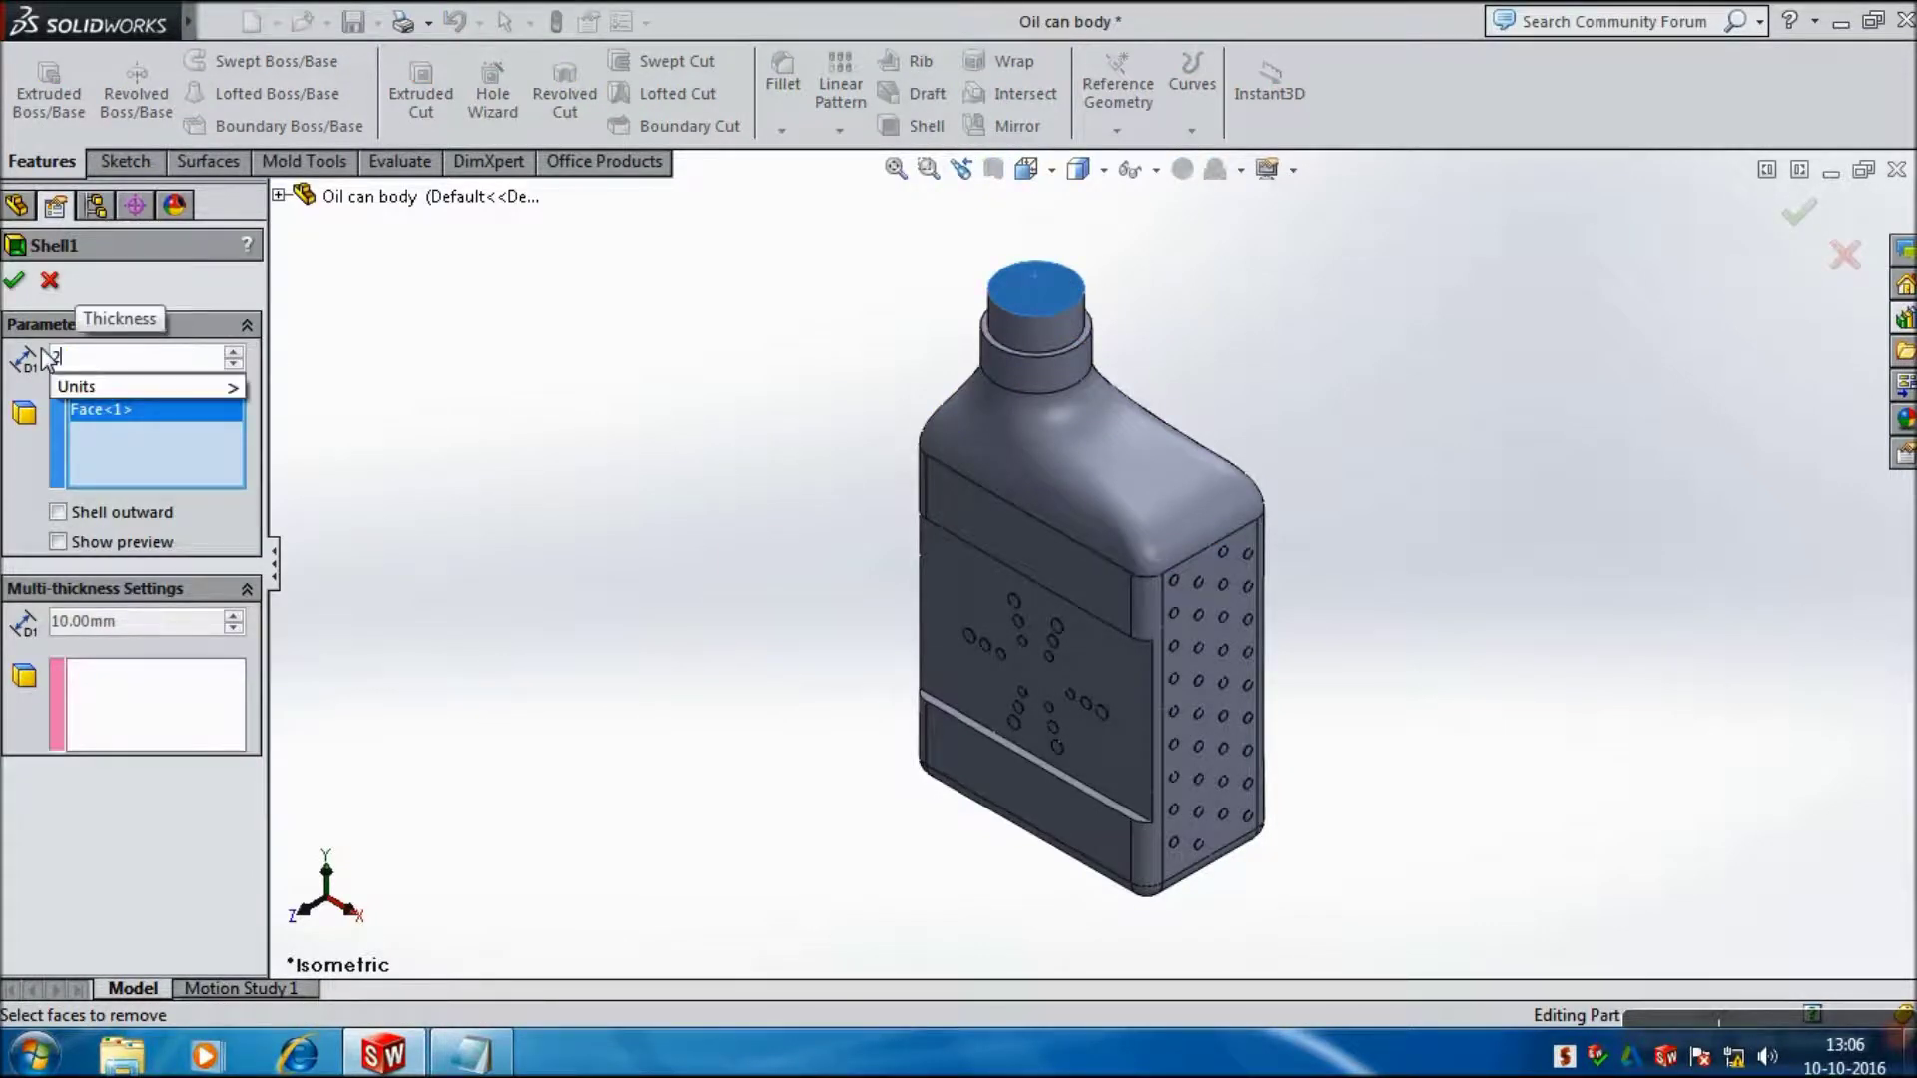
key("Return")
left_click(12, 284)
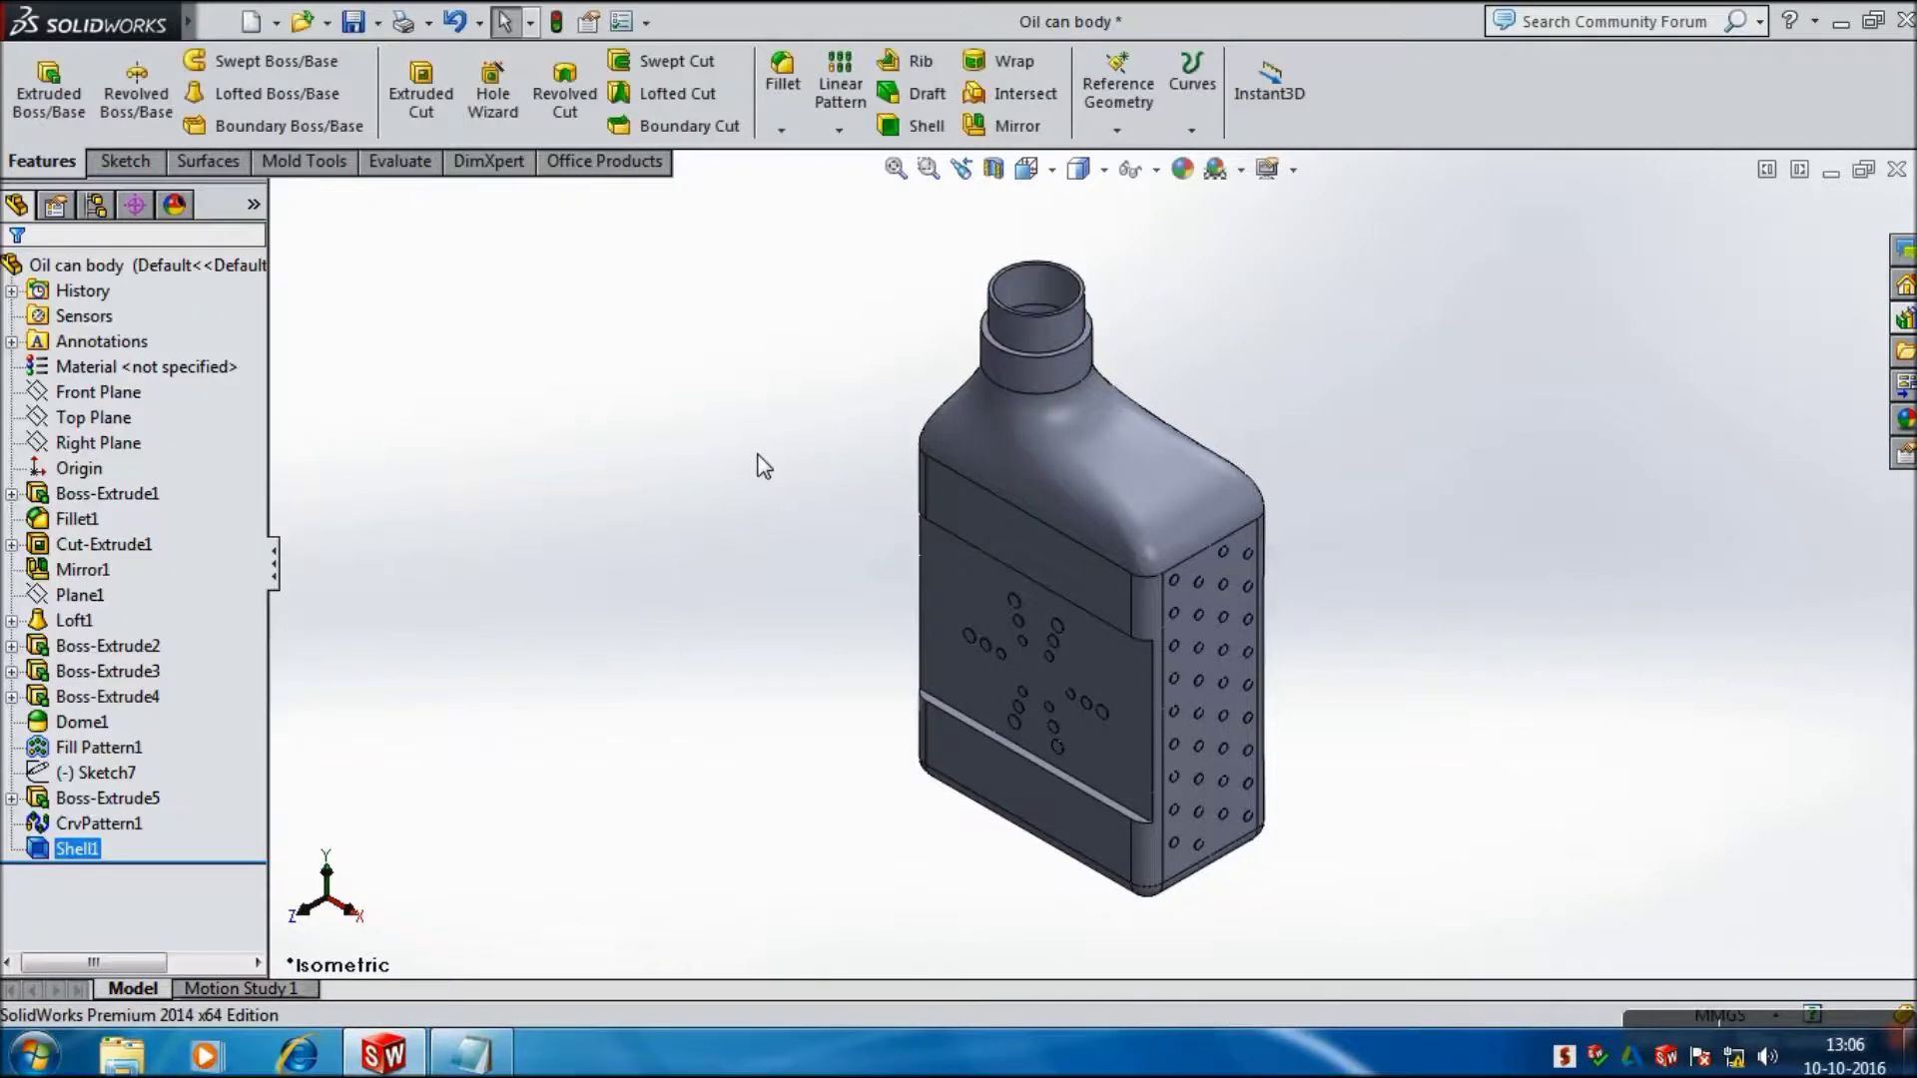
Step: Inspect the hollow neck, return to the isometric view, and bring Notepad forward
mouse_move(817, 308)
middle_mouse_down()
mouse_move(851, 543)
mouse_move(825, 612)
mouse_move(850, 650)
middle_mouse_up()
scroll(1009, 539, "down", 5)
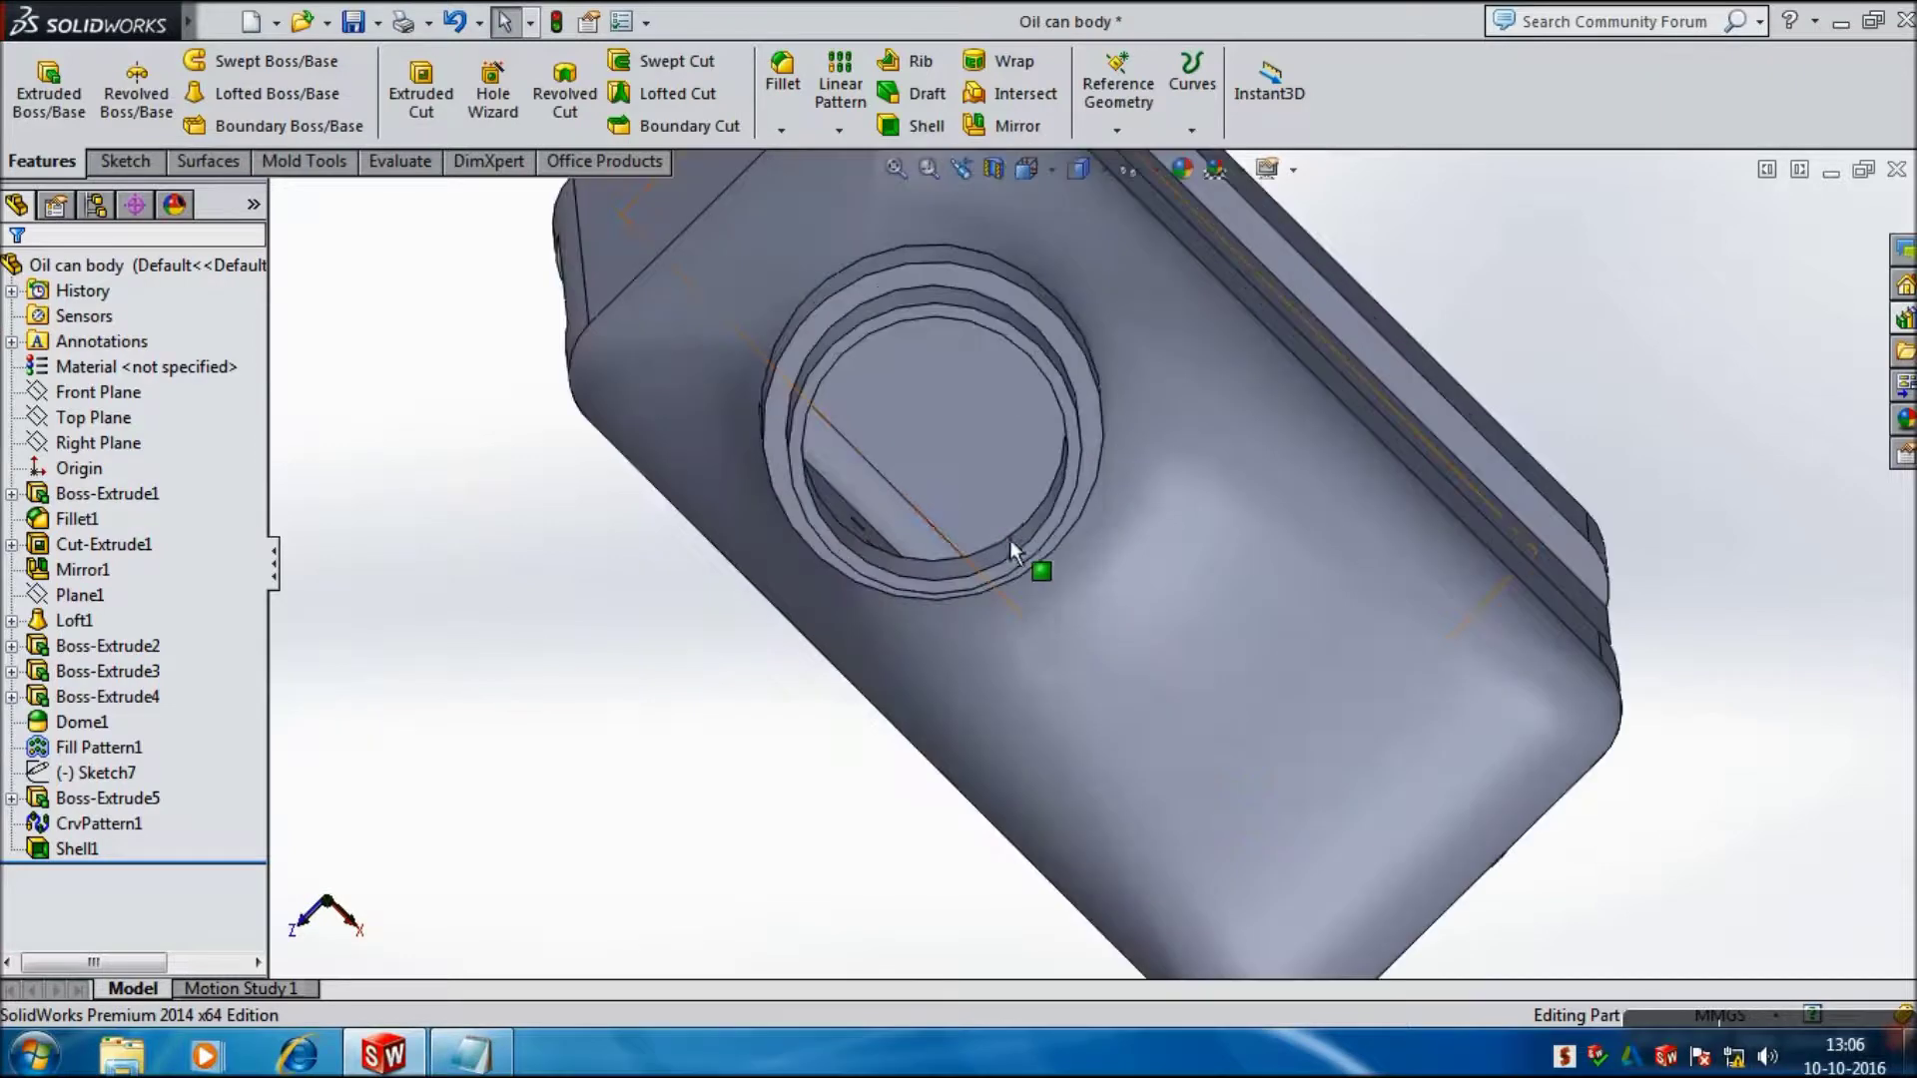
scroll(1009, 555, "down", 3)
scroll(1009, 564, "down", 3)
middle_click_drag(1008, 562, 983, 497)
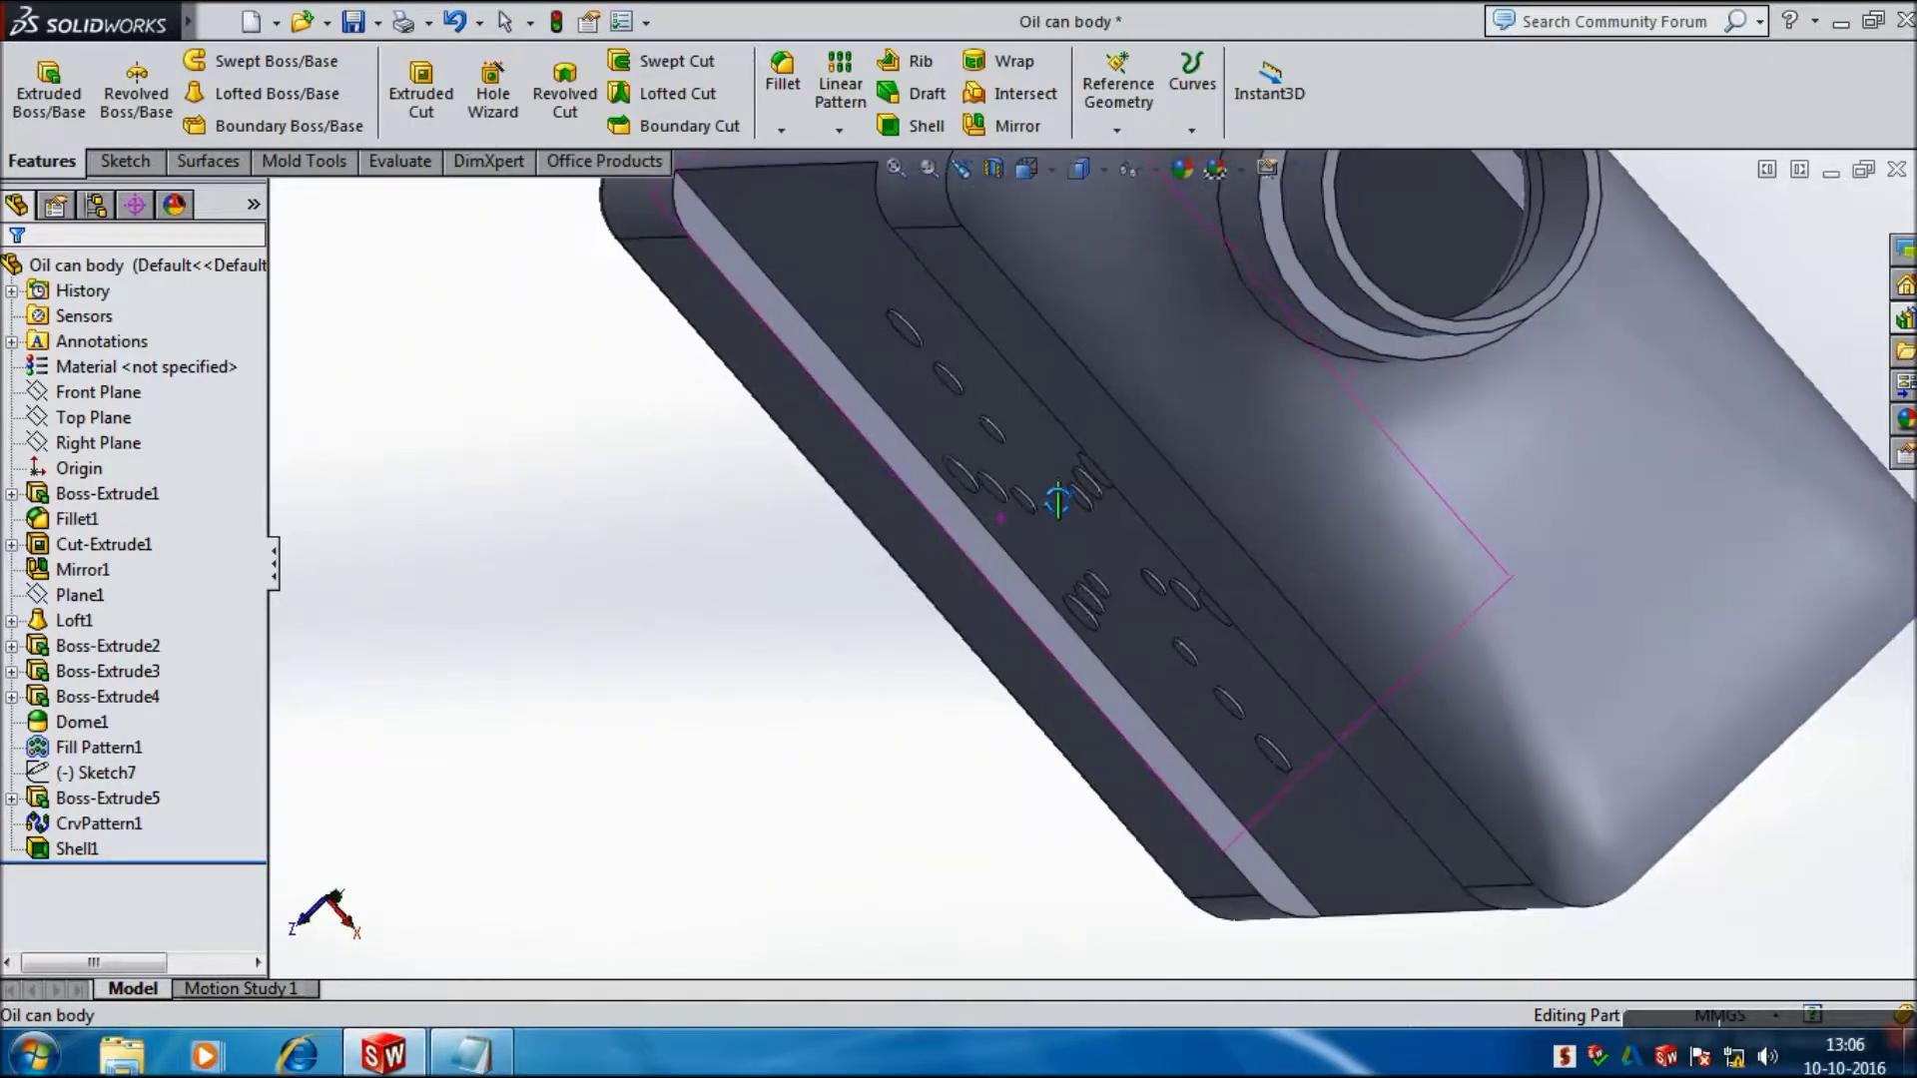
key("space")
left_click(1094, 440)
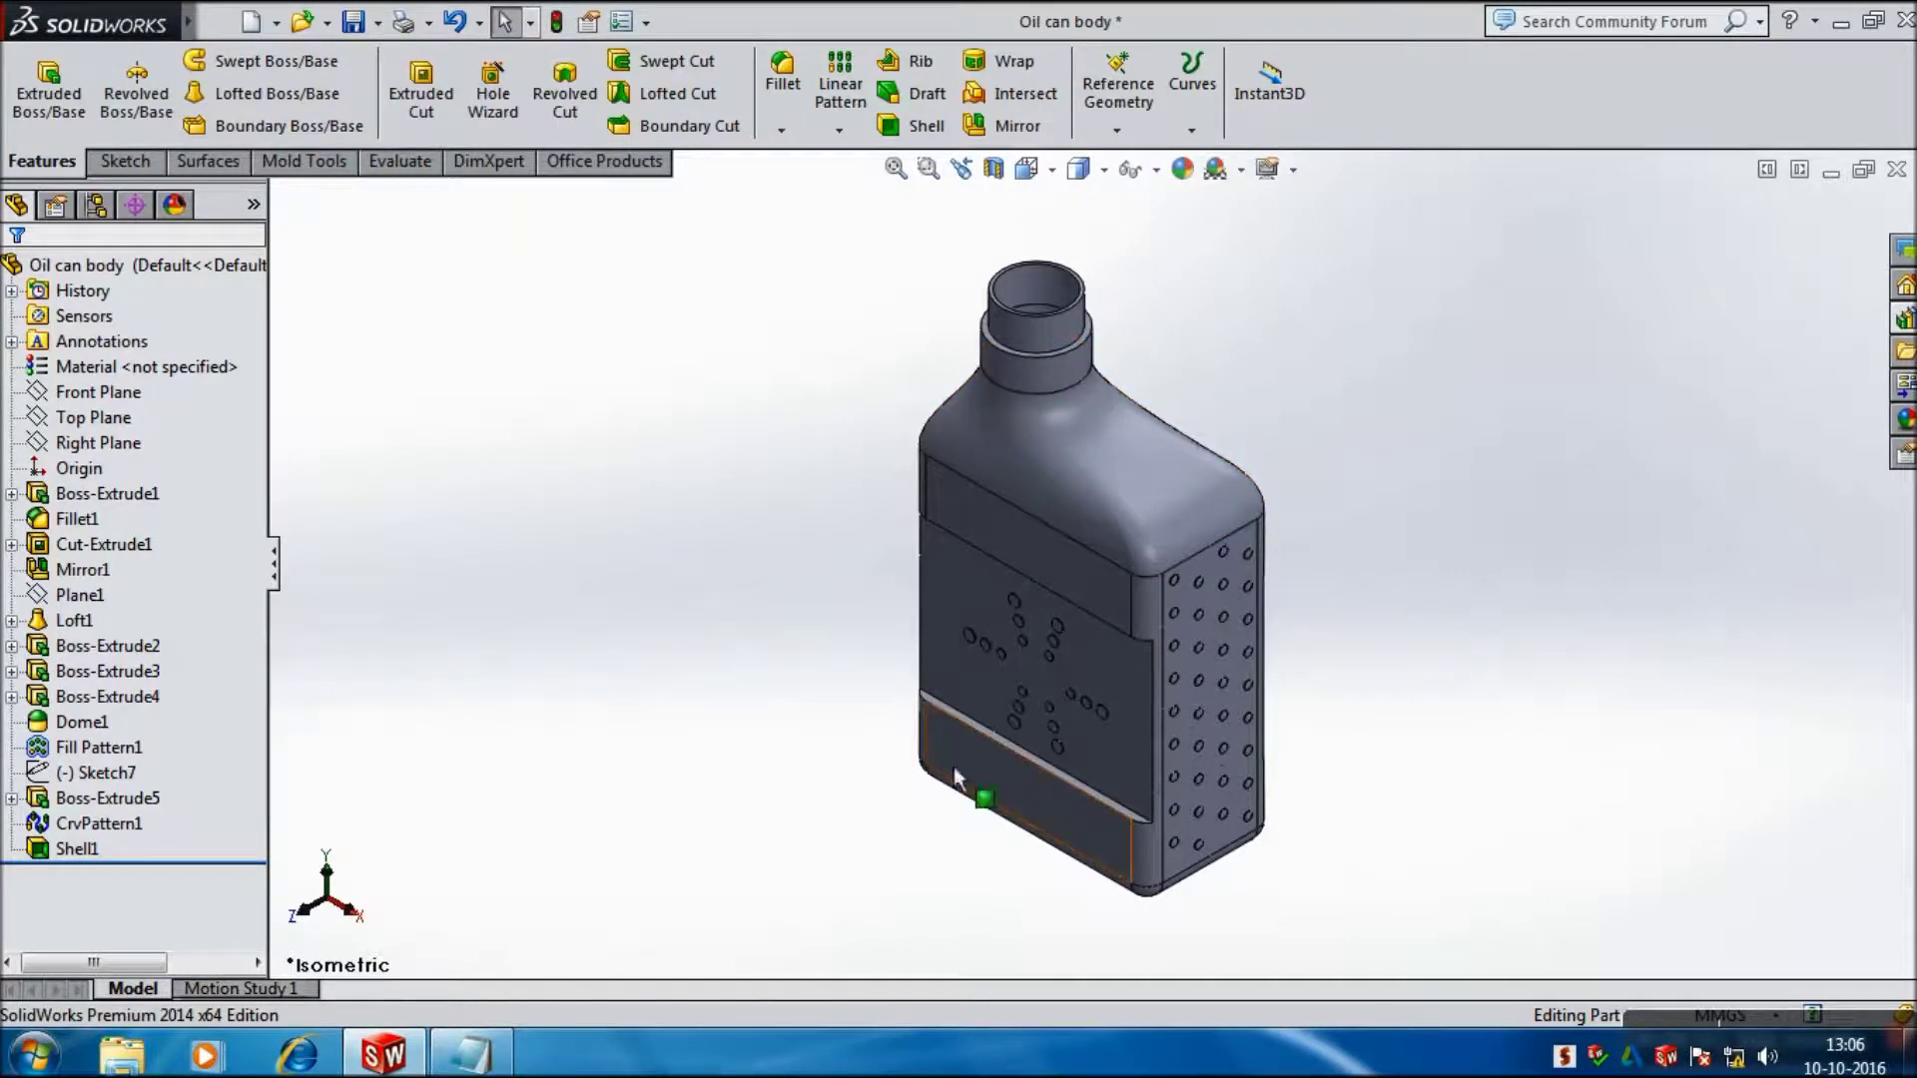
left_click(471, 1054)
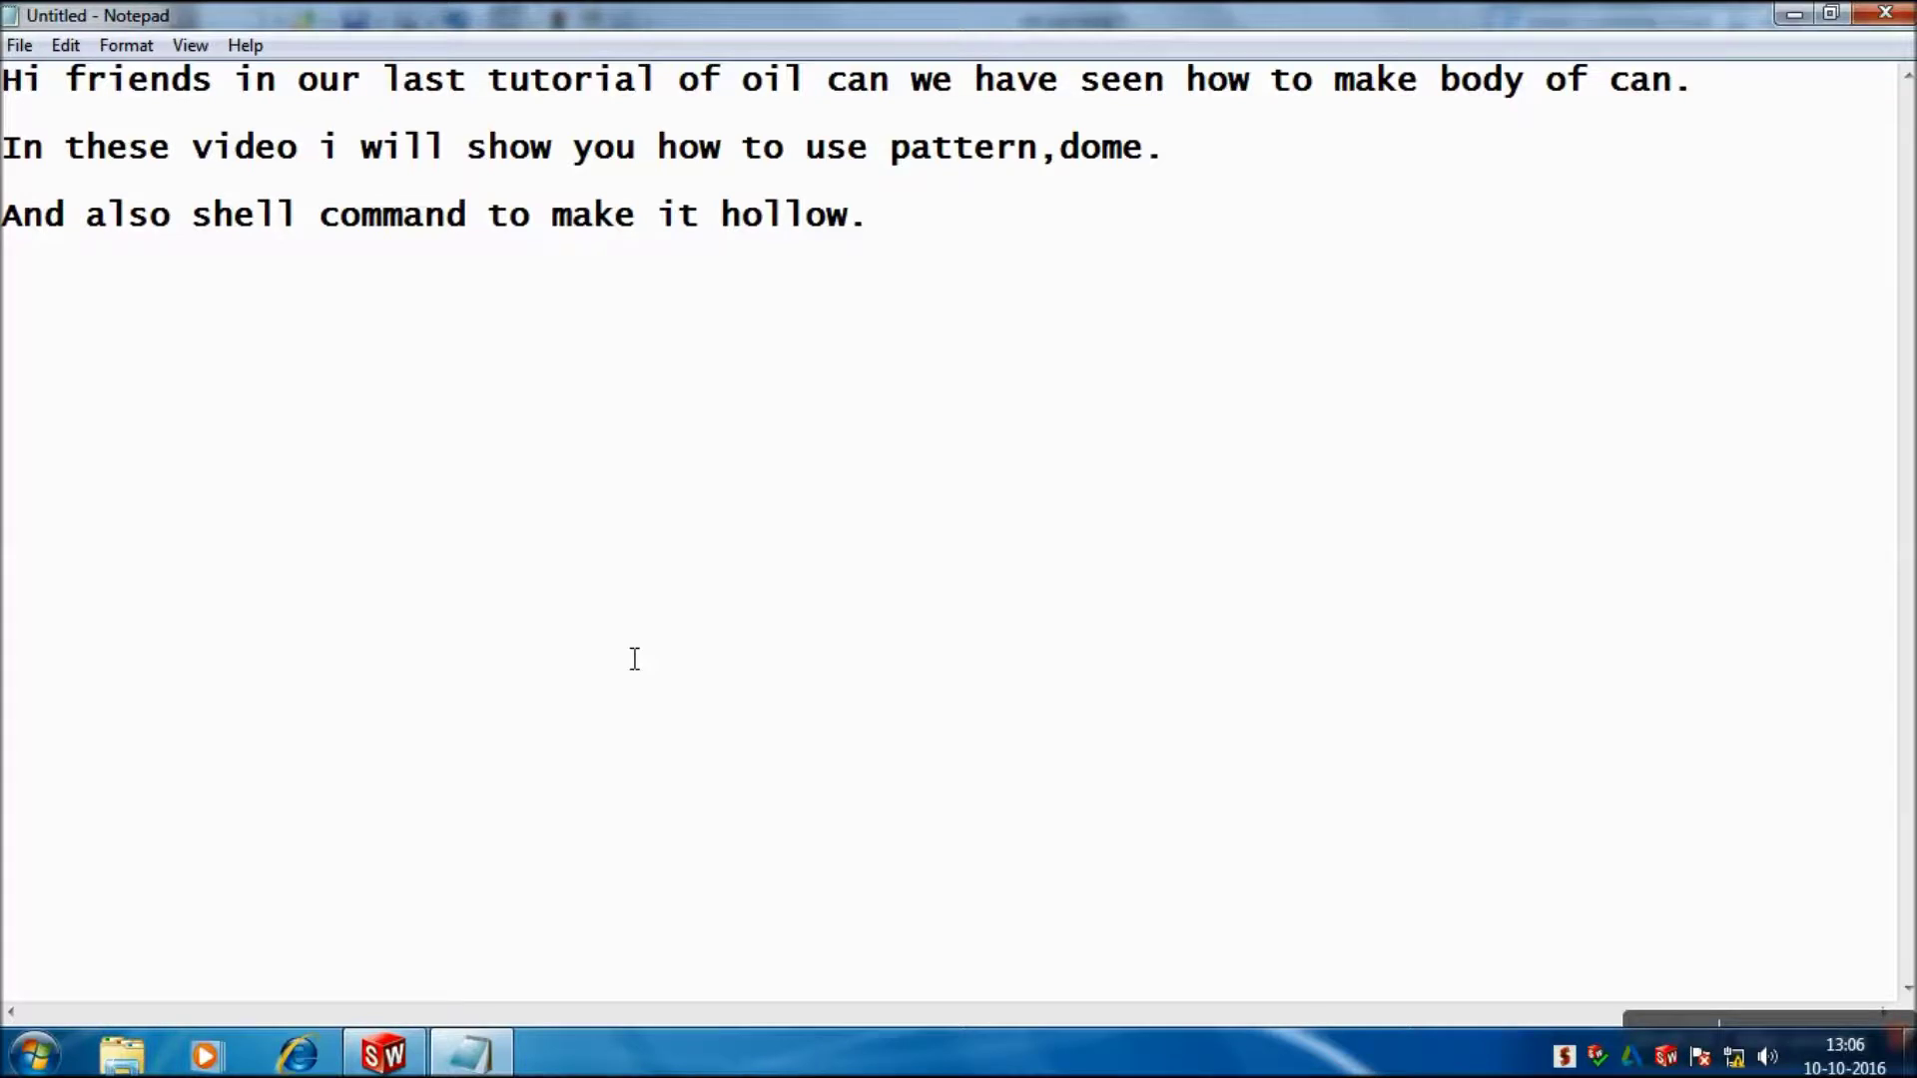
Step: Add notes 'Now we have completed our oil can.', 'Thank you for watching', 'Like and subscribe it'
type("Now we ha")
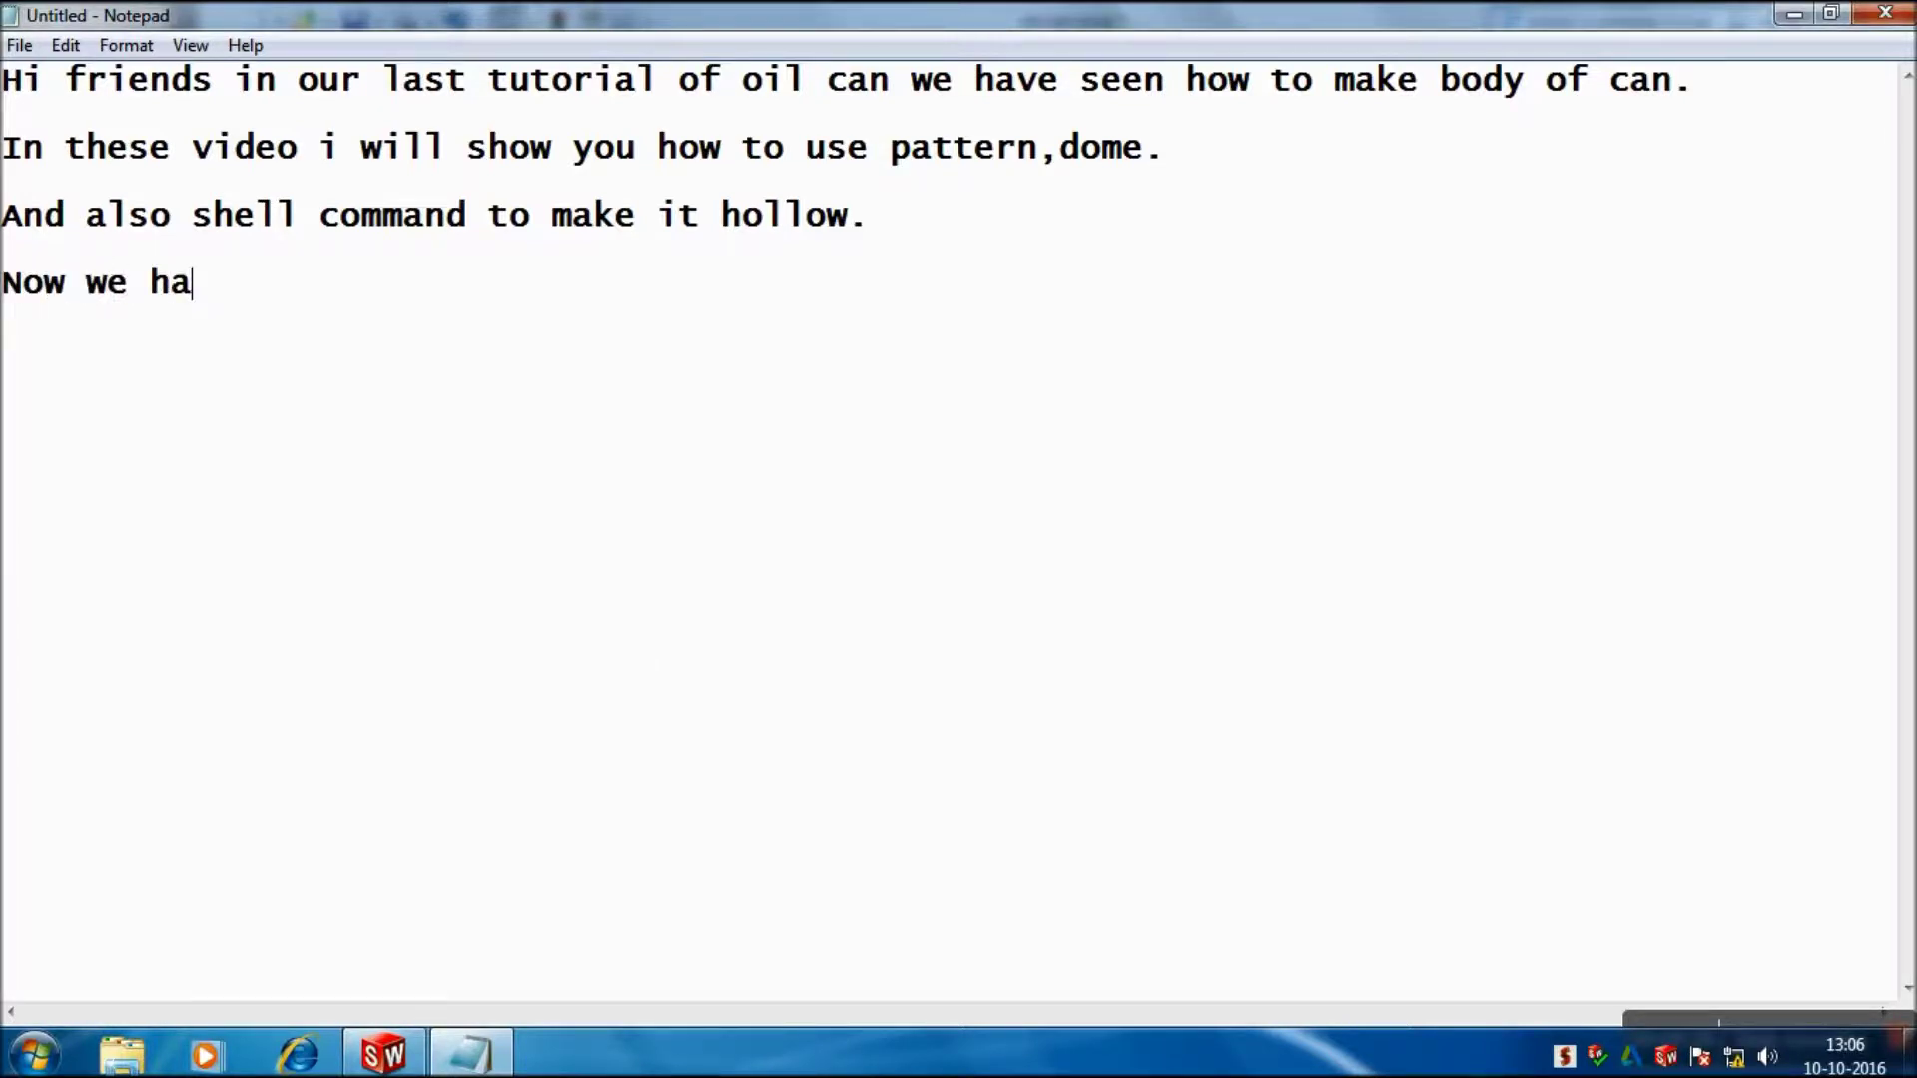
type("ve co")
type("mpleted our oil ")
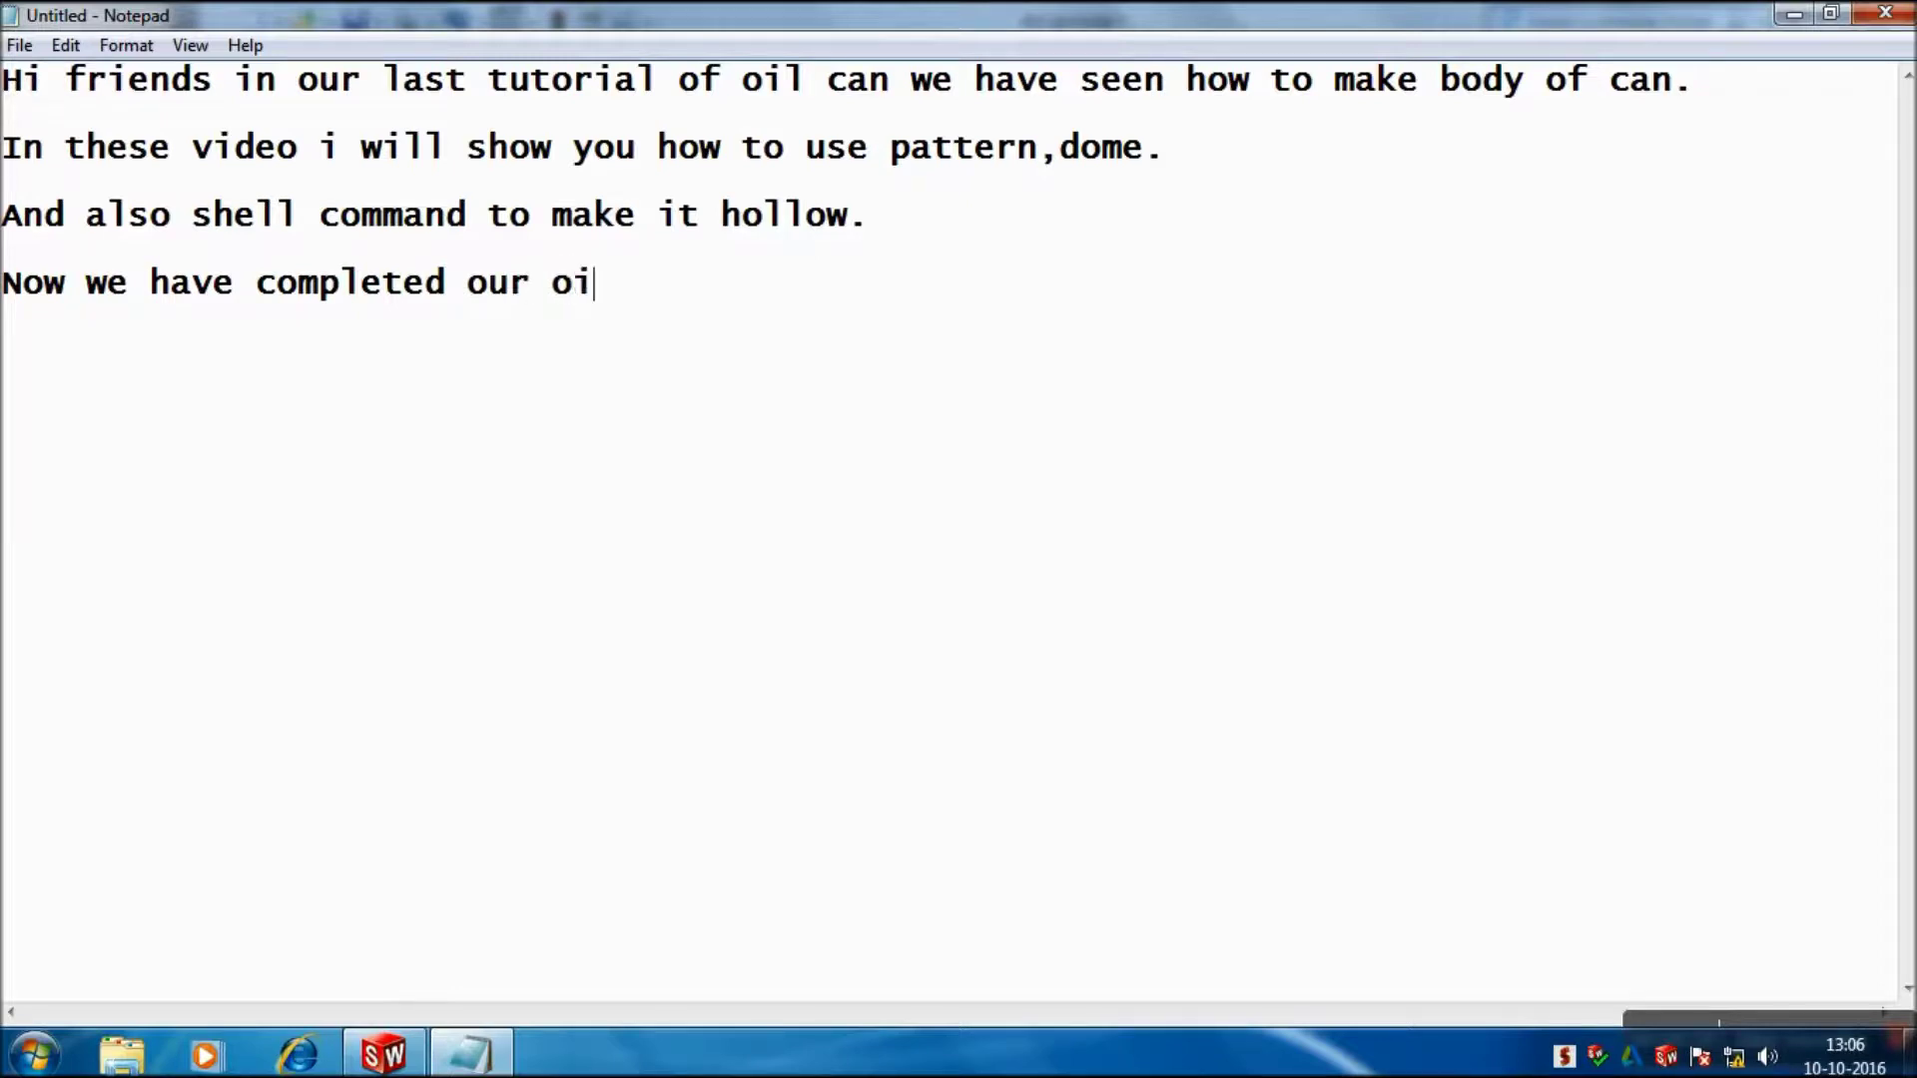
type("can.  T")
type("ha")
type("nk you f")
type("or w")
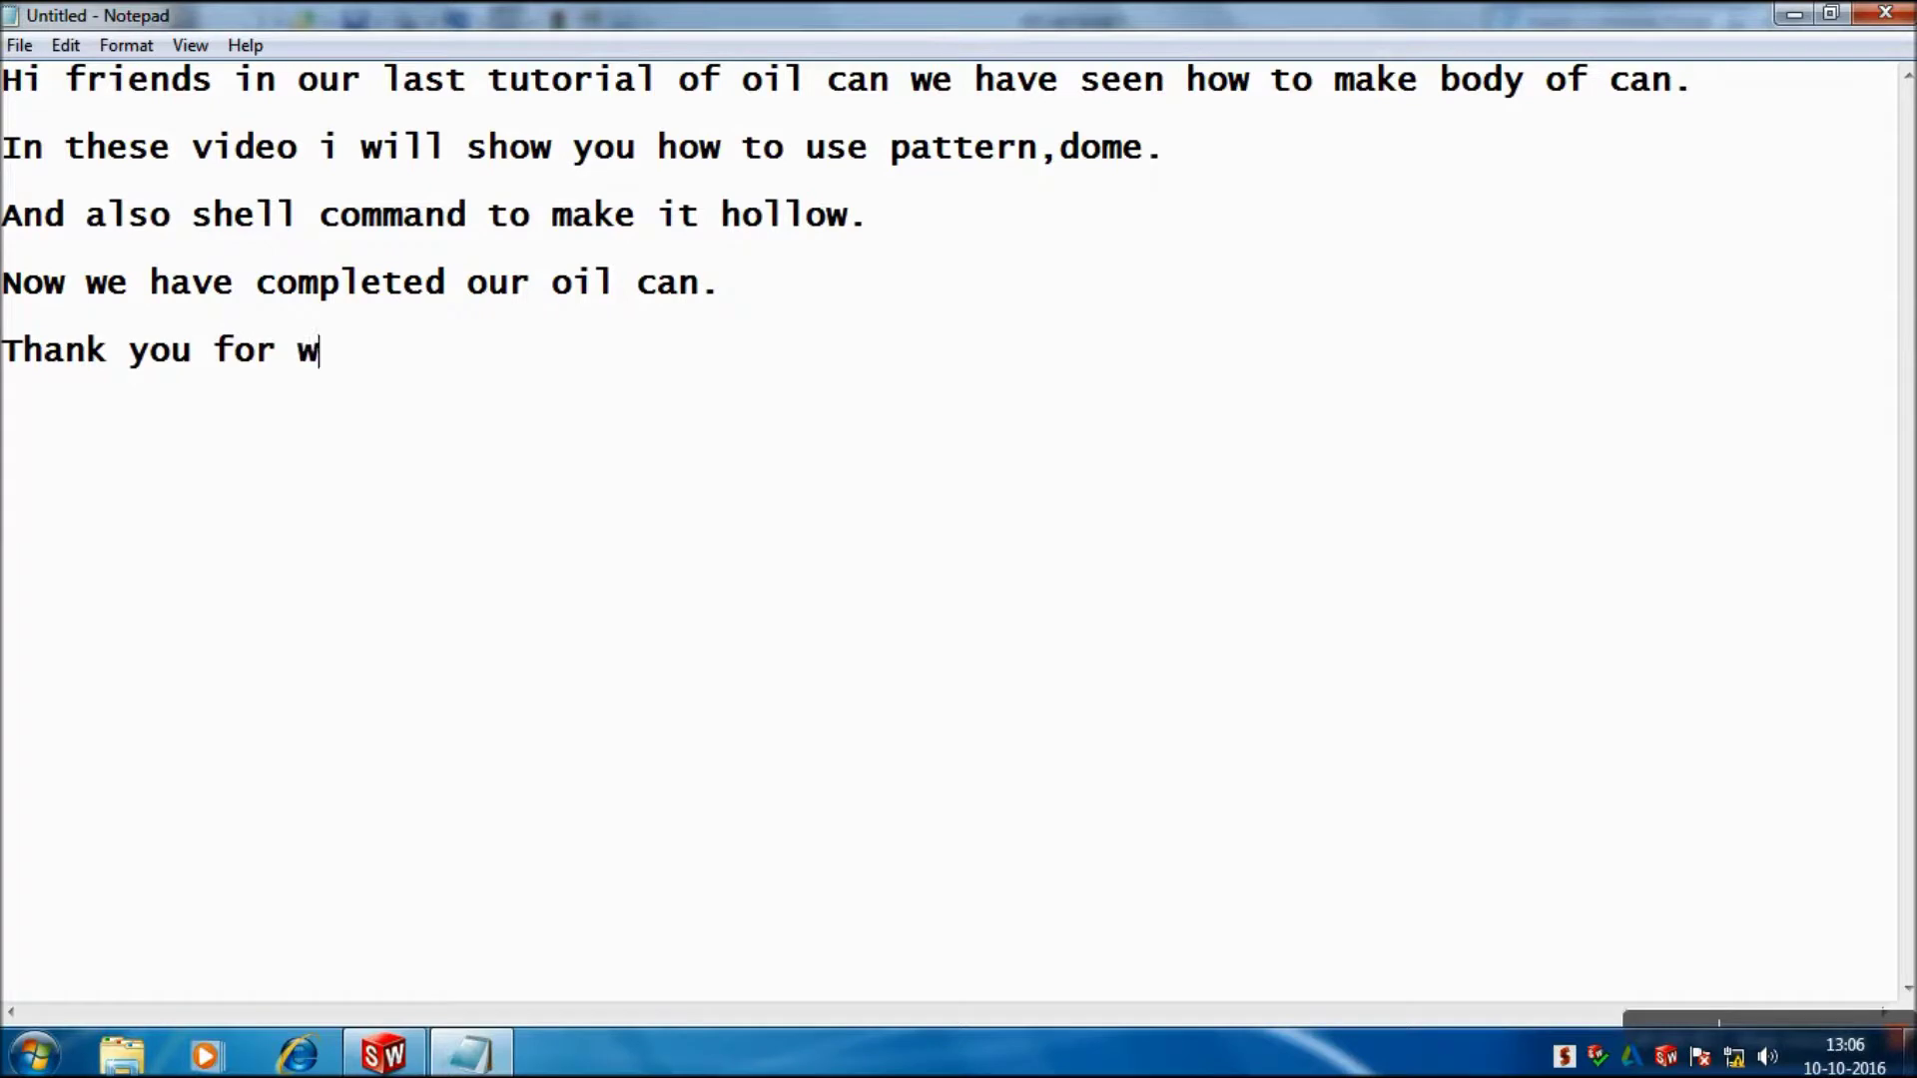
type("atching")
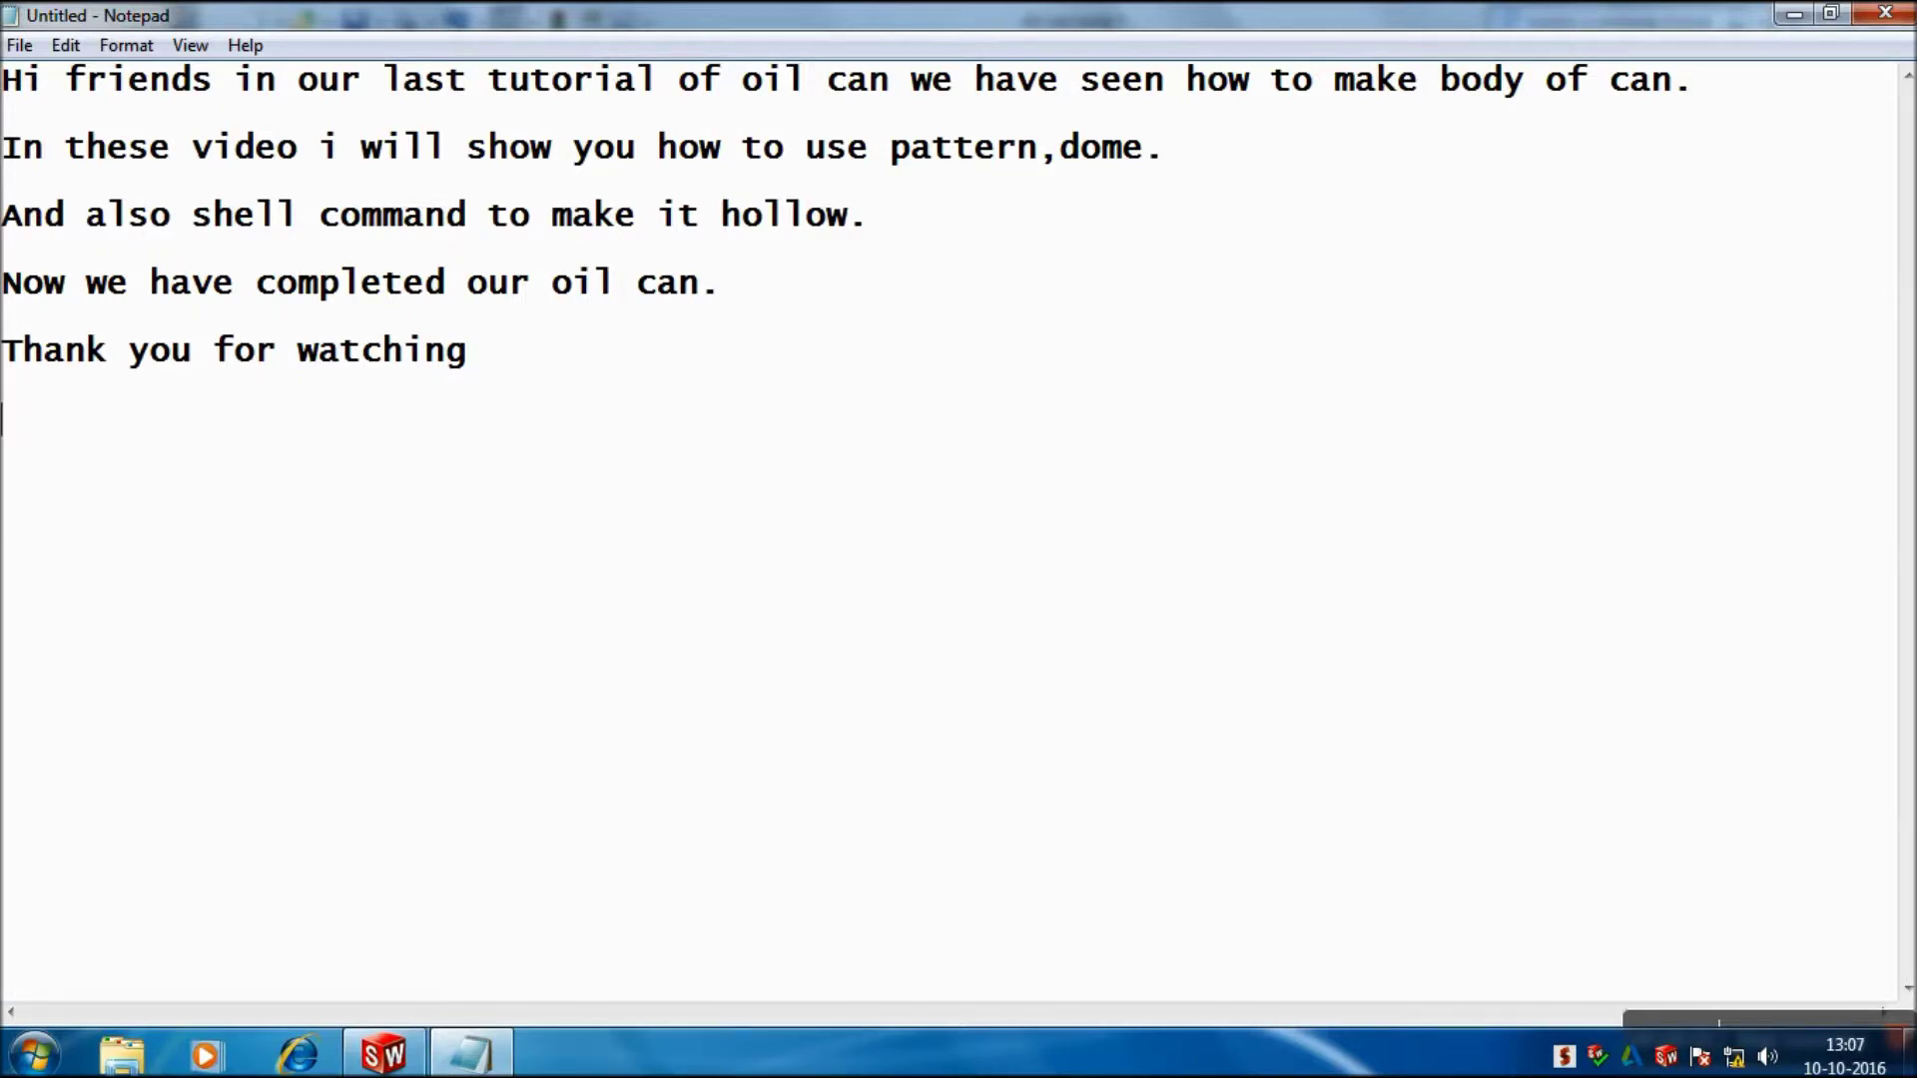
type("Like a")
type("ndf")
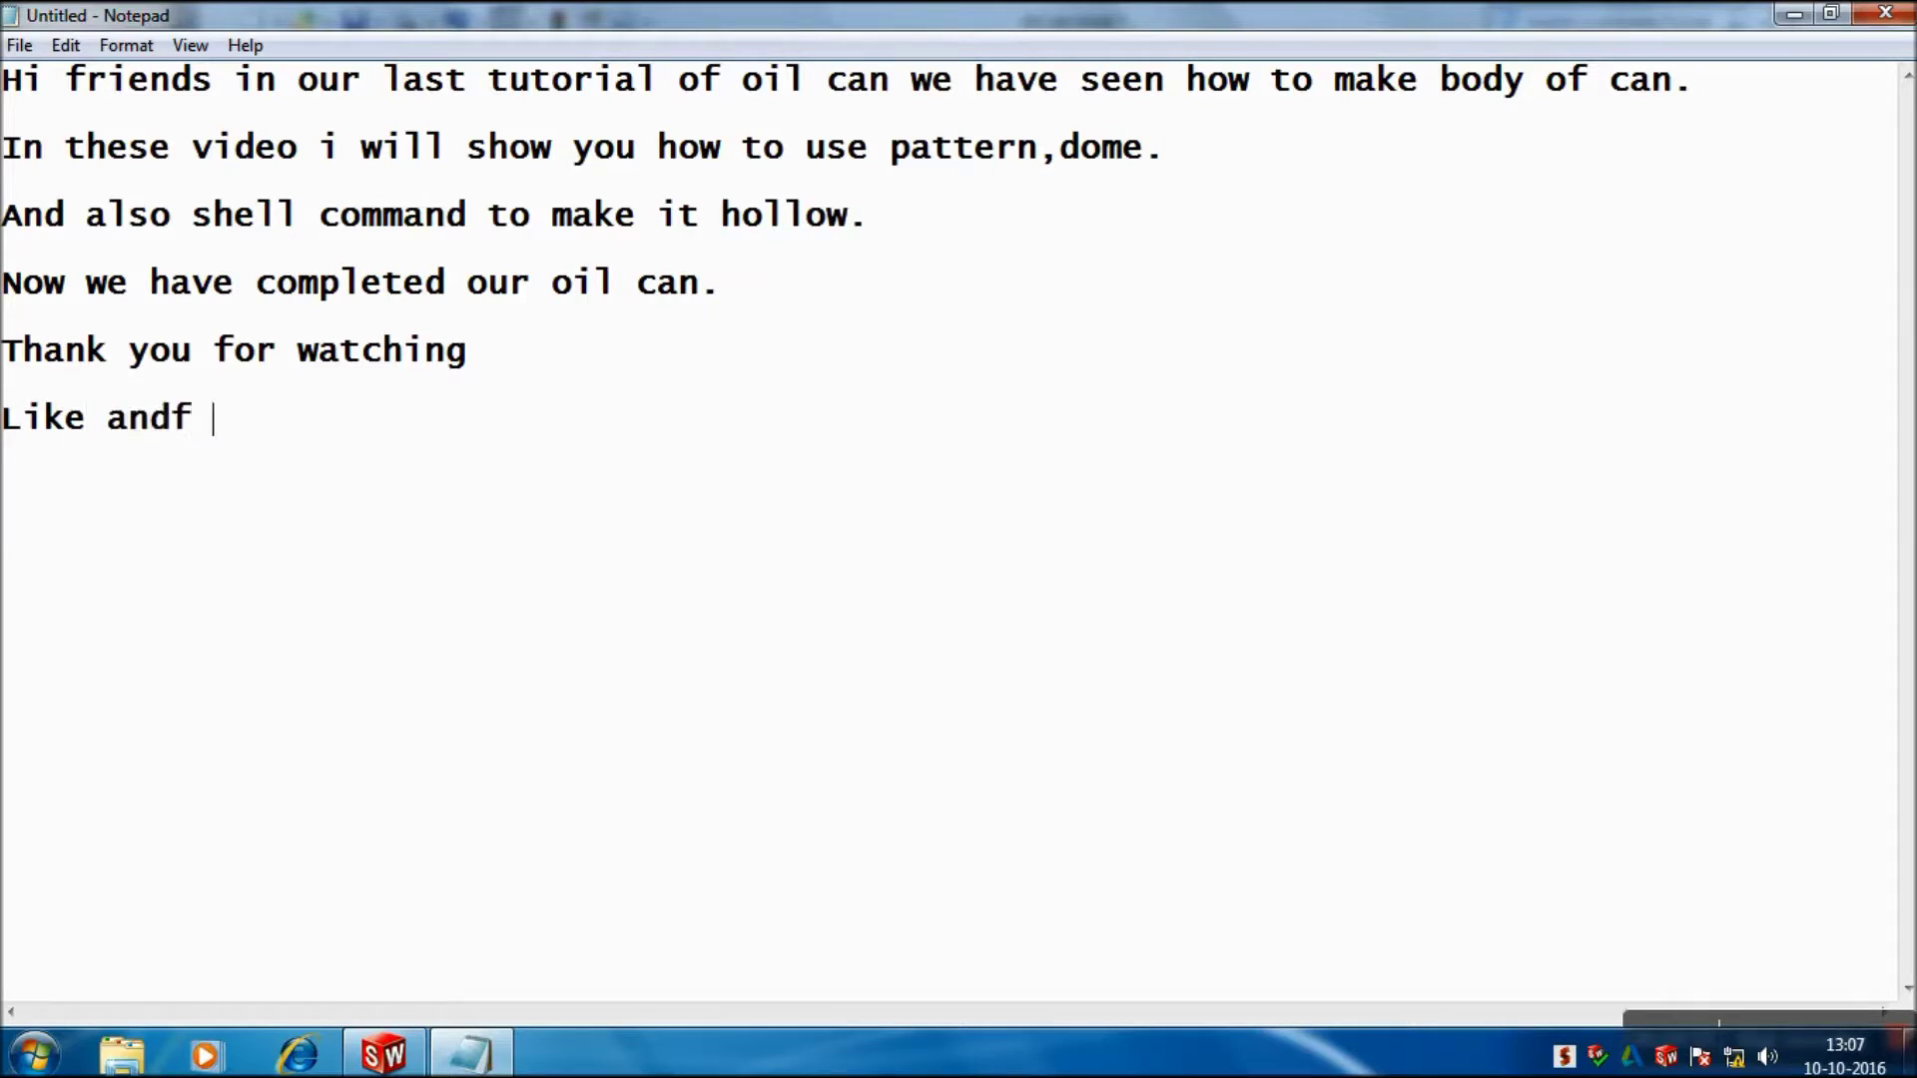
key("BackSpace")
key("BackSpace")
key("BackSpace")
type("subscr")
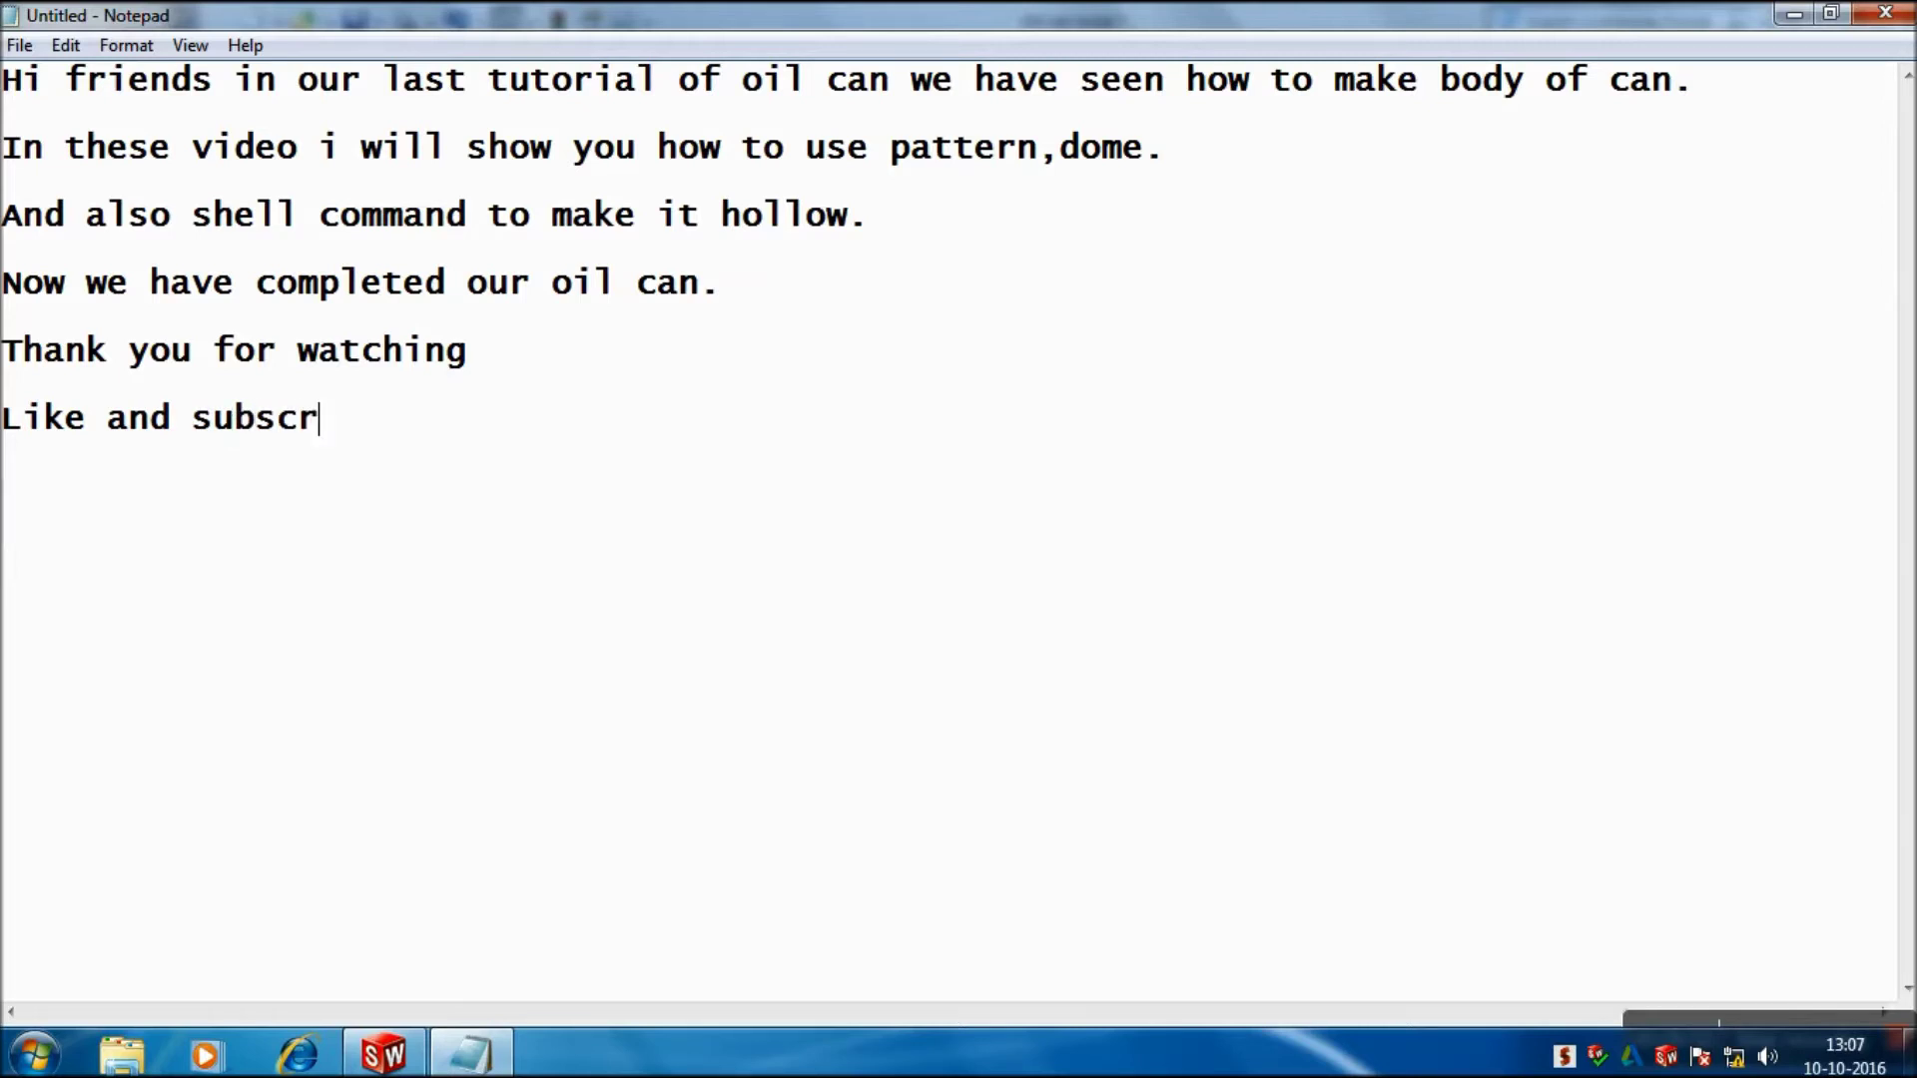
type("ibe it.")
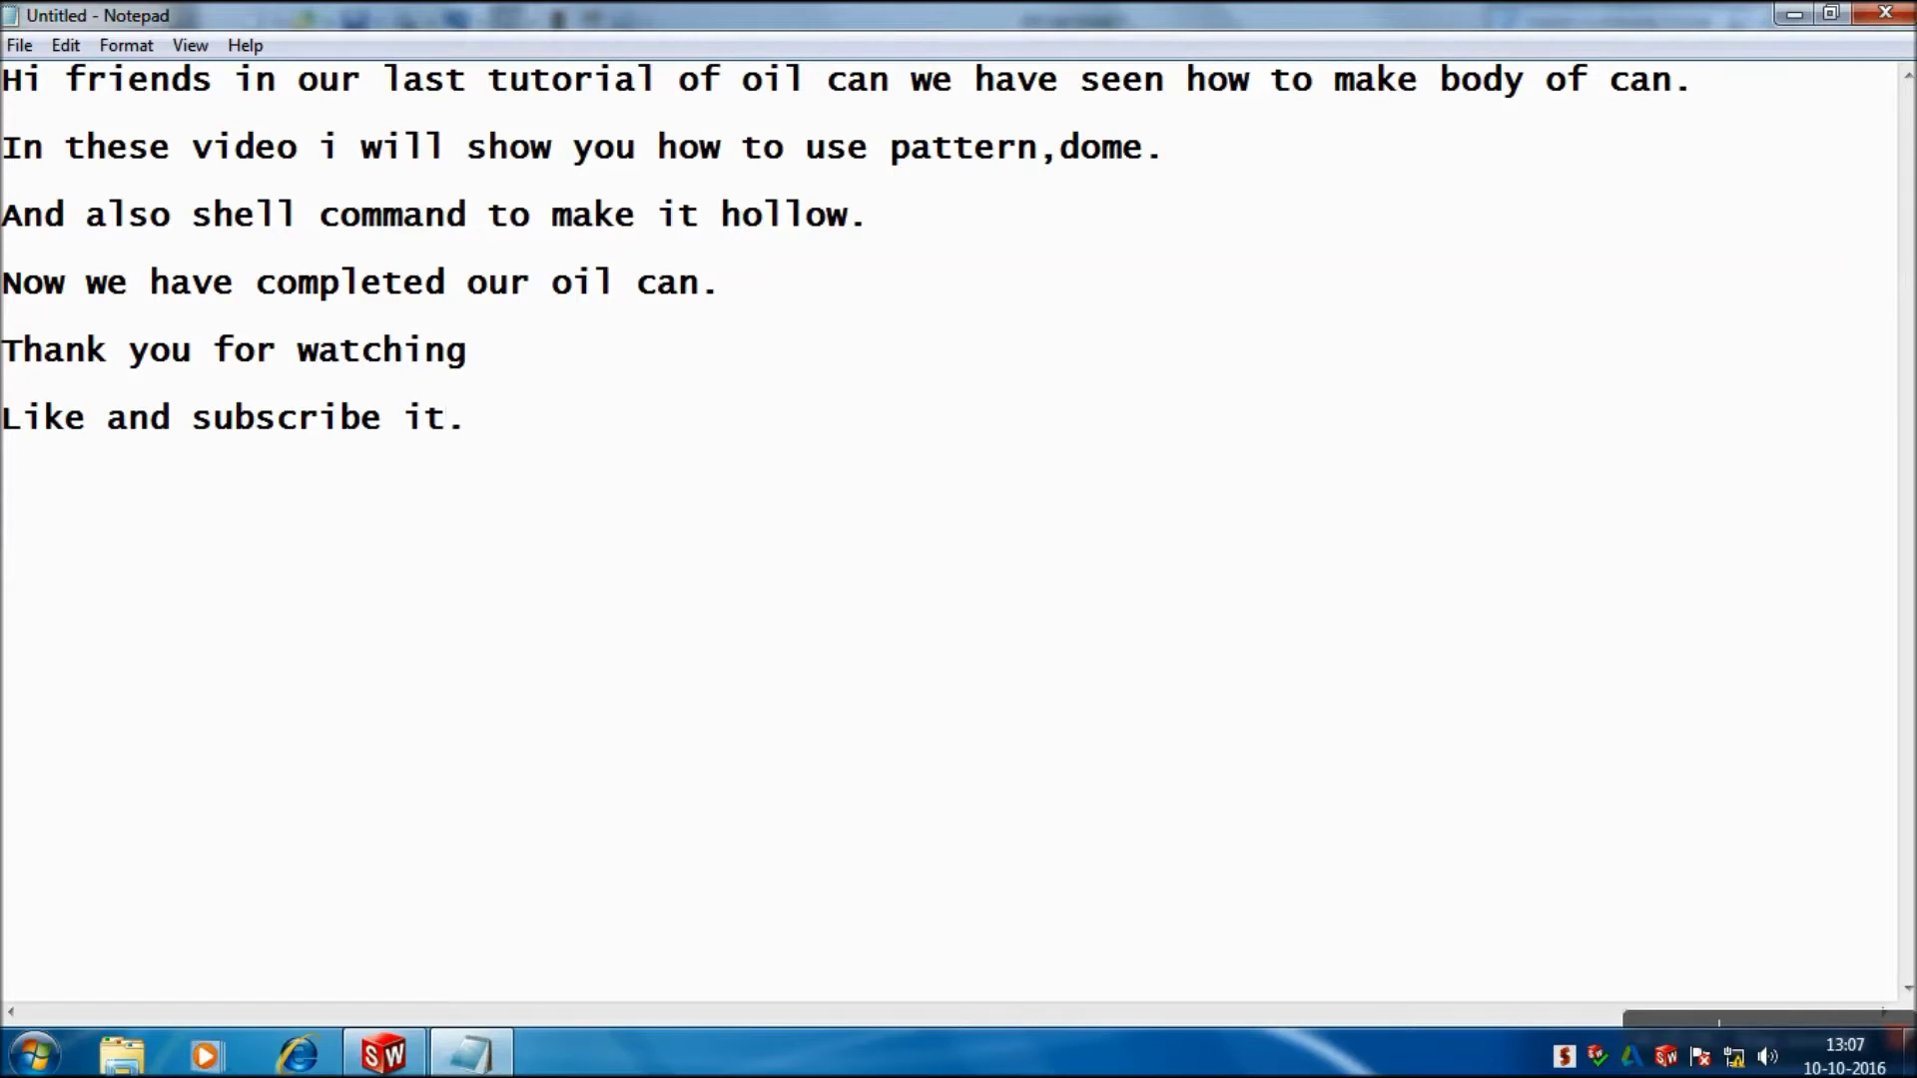